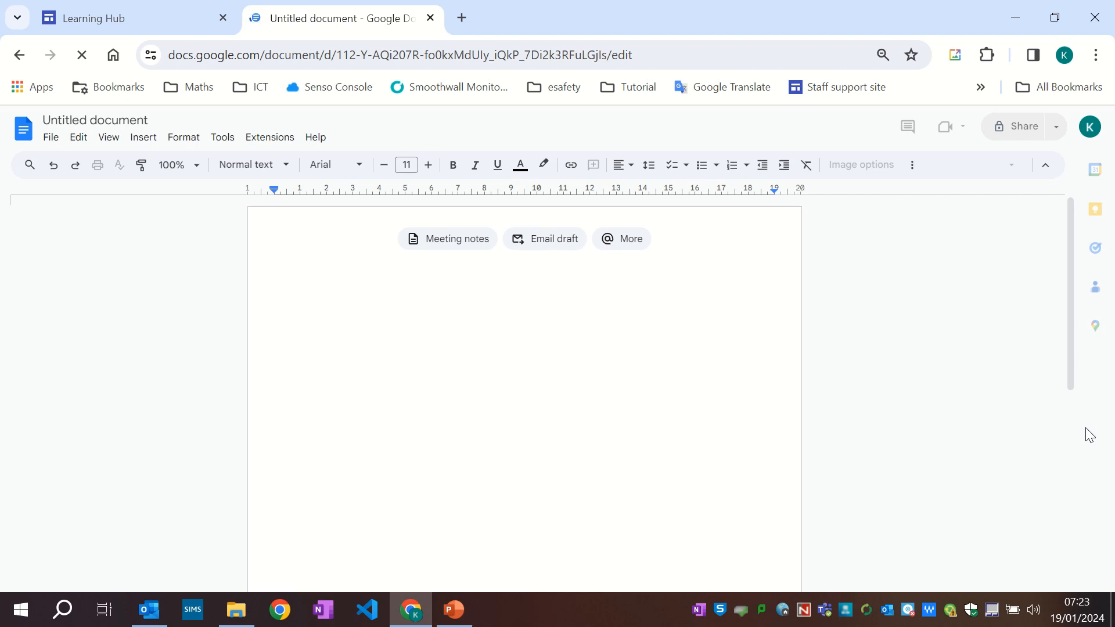
- Enter "How to Use a Google Doc" as the first line of the blank document and start a new line
text(How to U)
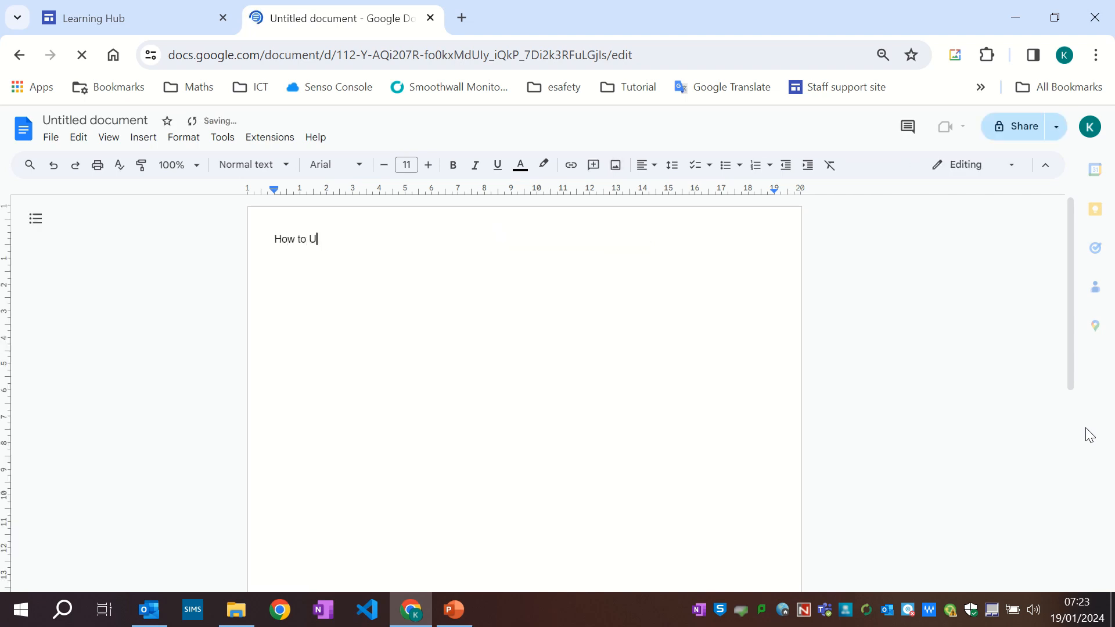
text(se a Google F)
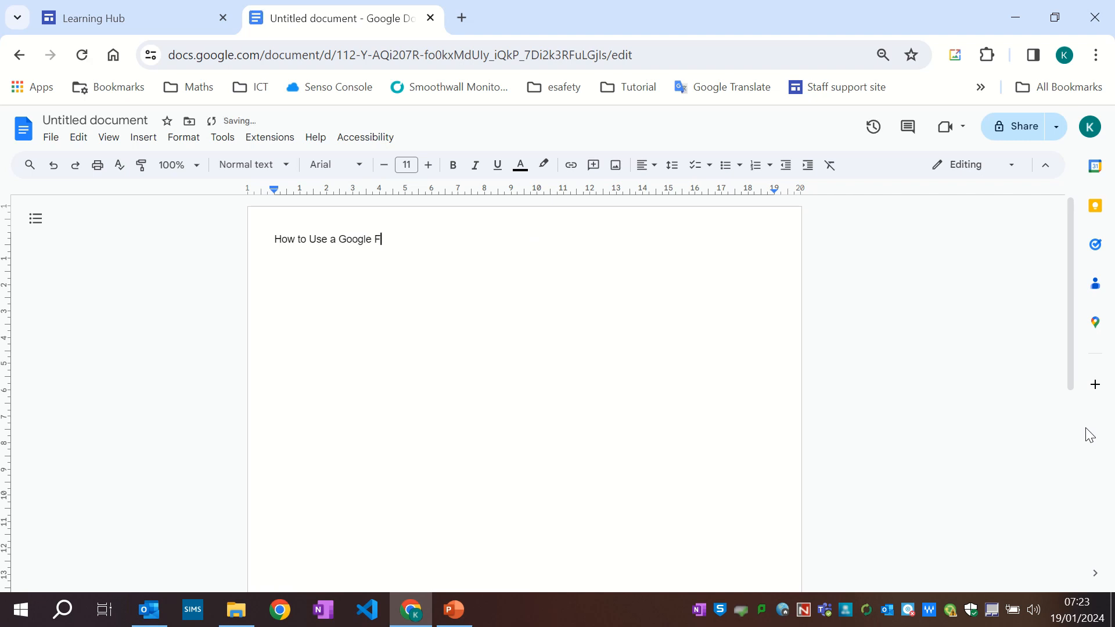
key(BackSpace)
text(Doc)
key(Return)
- Apply the Title style to the "How to Use a Google Doc" line
click(177, 165)
click(172, 192)
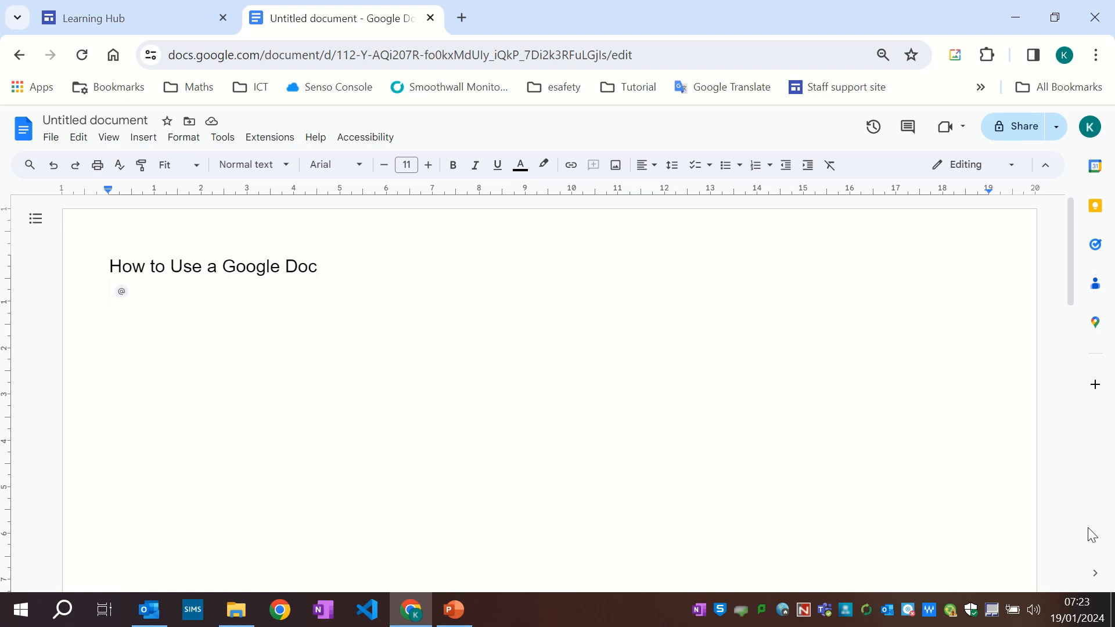
key(shift+Up)
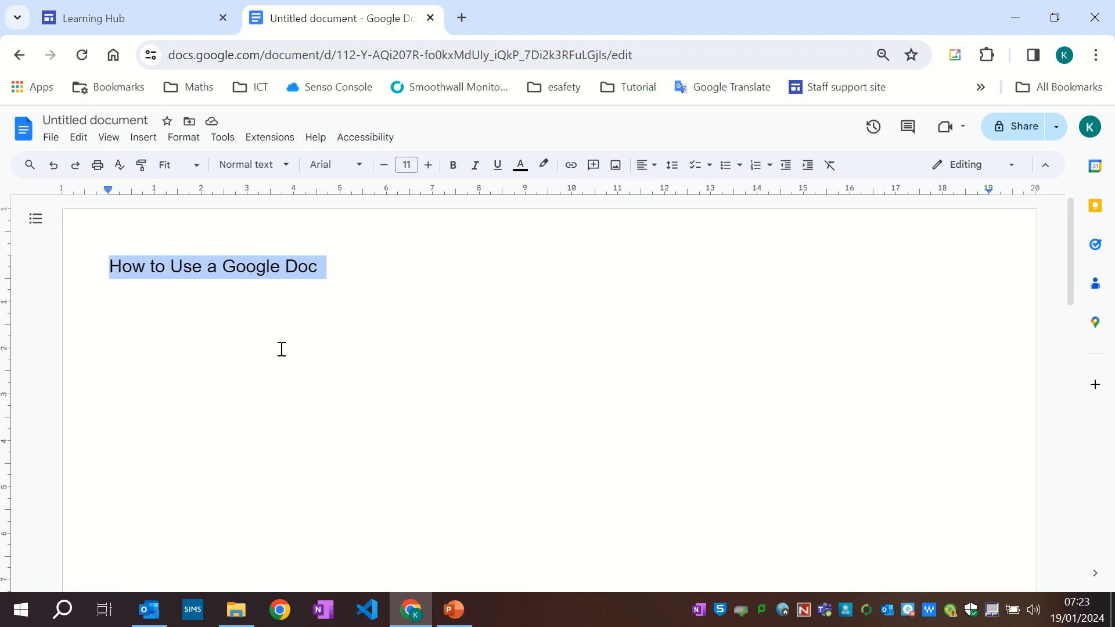
click(249, 168)
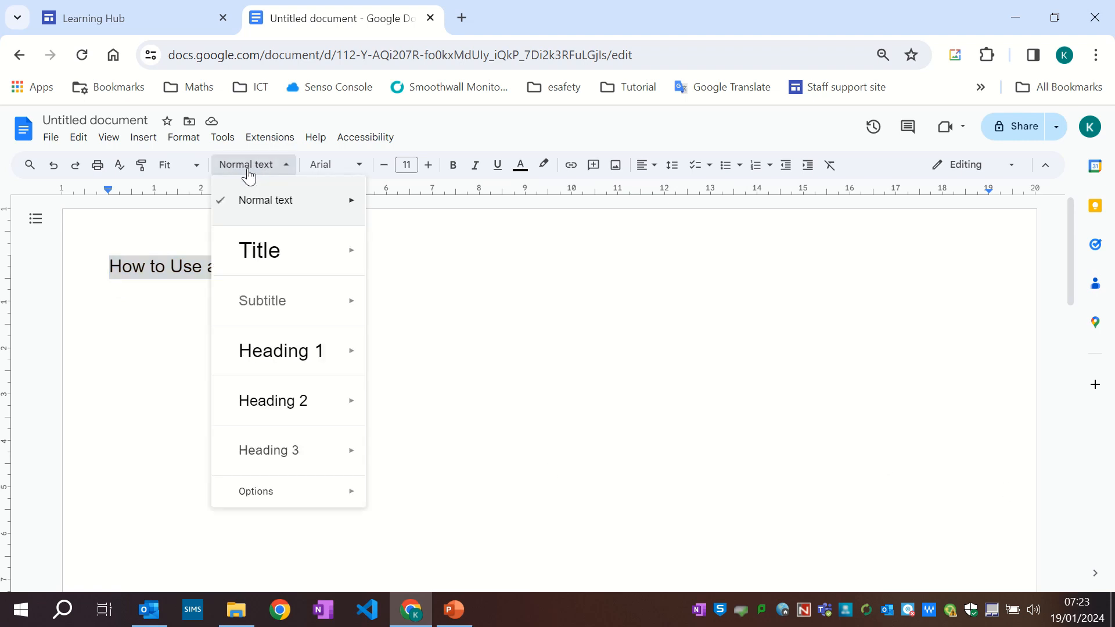
click(273, 260)
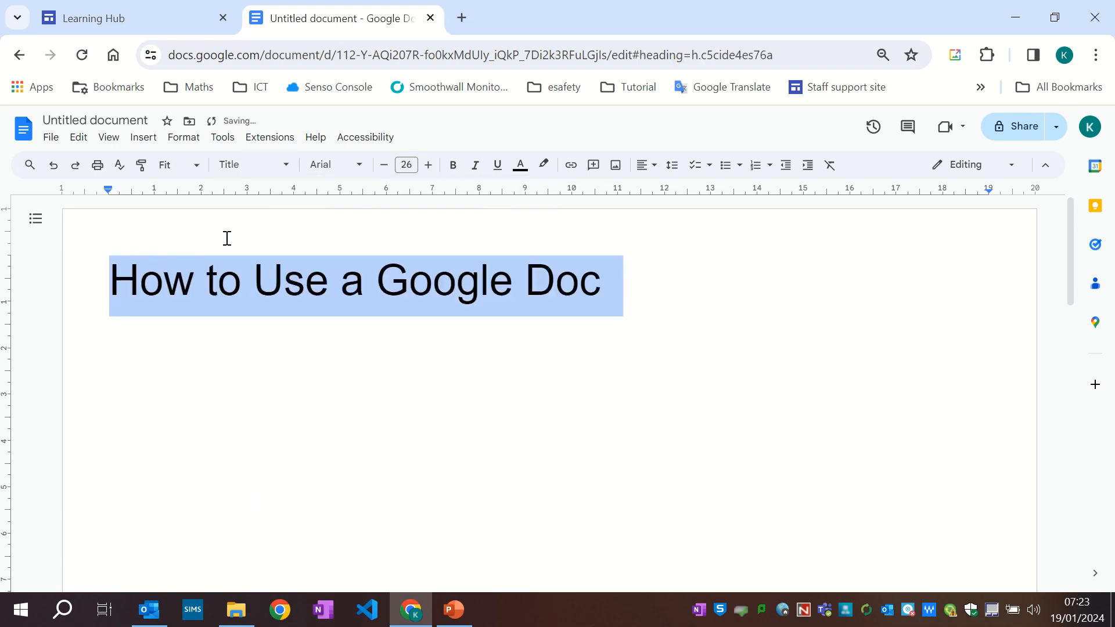
- Rename the untitled document as "How to Use a Google Doc" and return to the empty line under the title
click(138, 352)
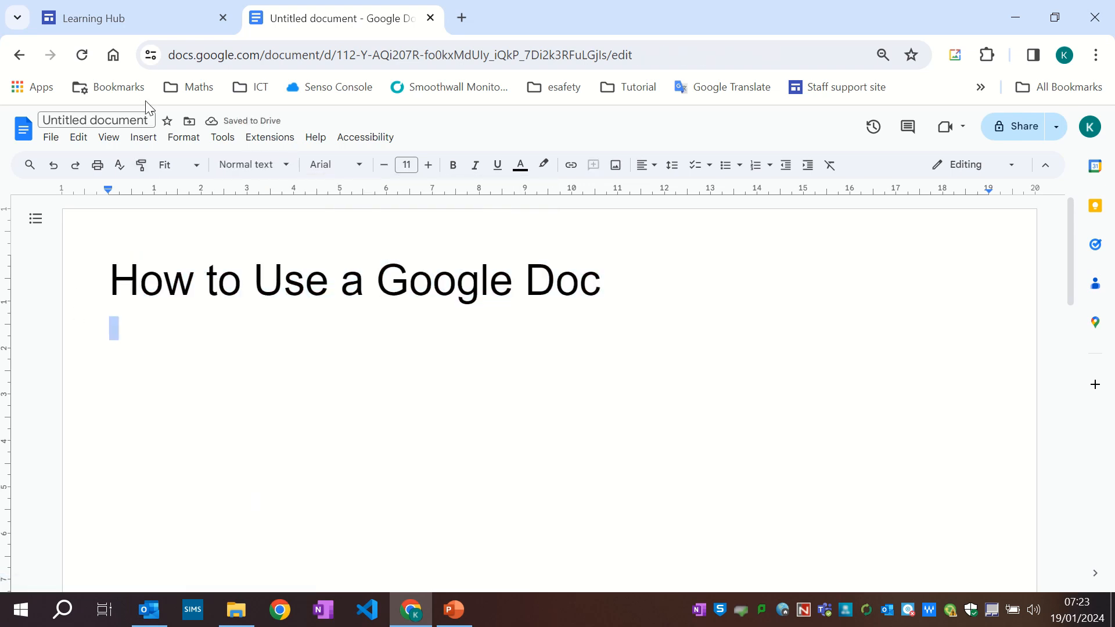
click(85, 120)
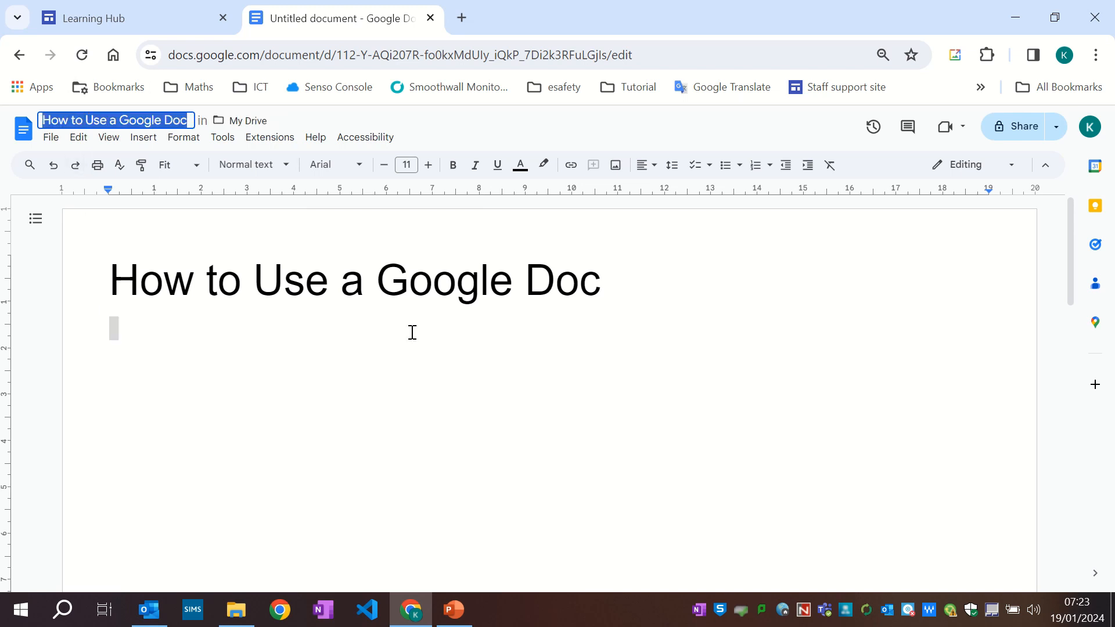
click(117, 327)
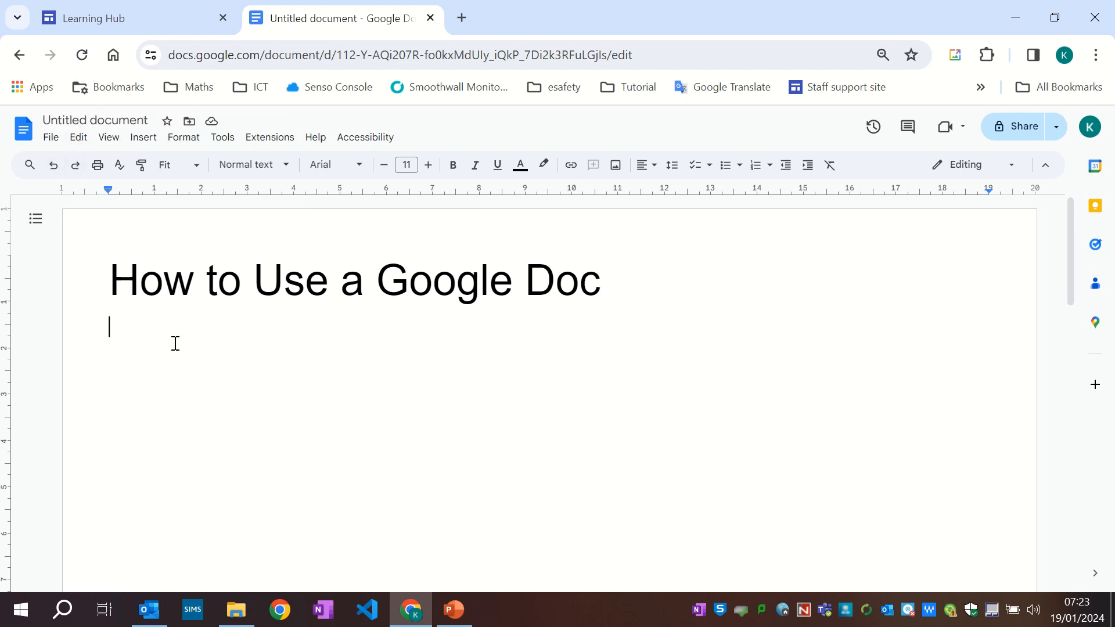
- Add the line "Table of Contents" under the title, followed by several blank lines
text(Tabl)
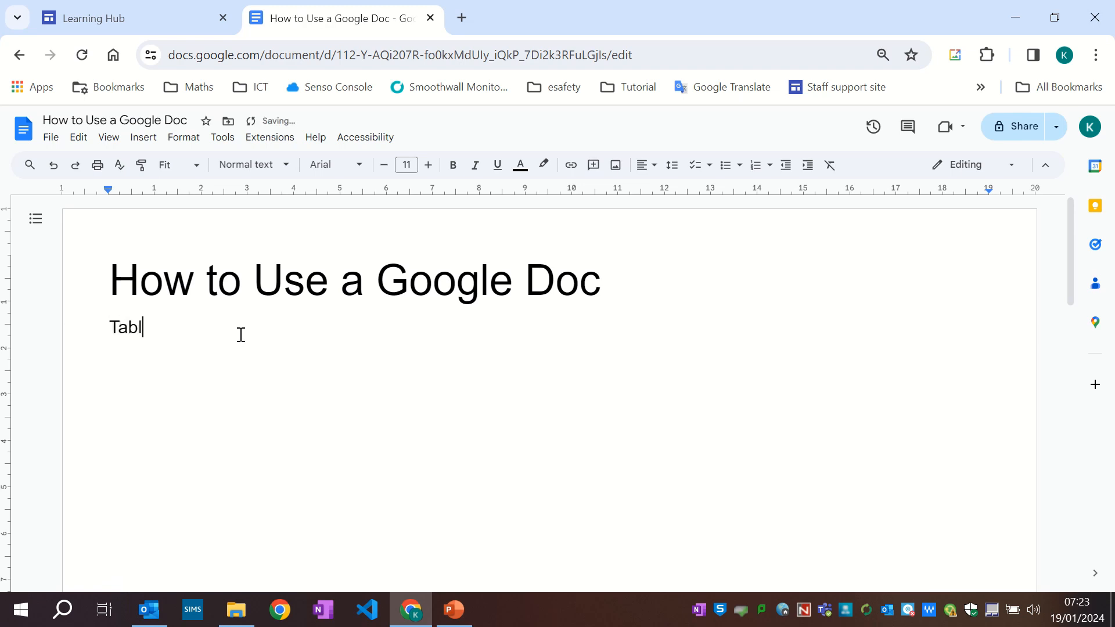
text(e of Contents)
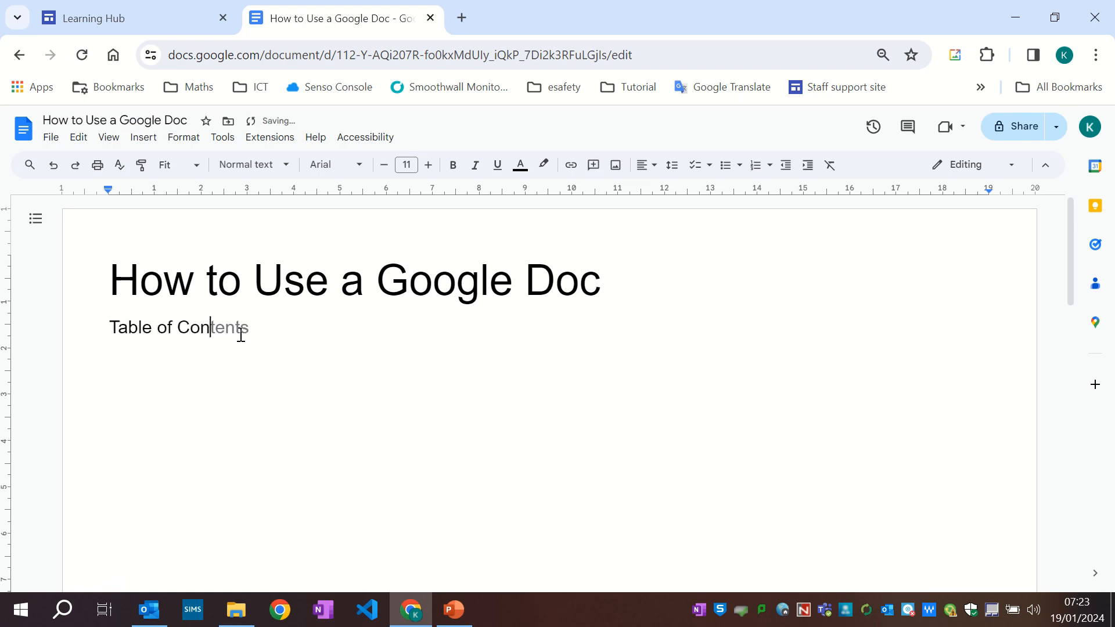
key(Return)
key(Return)
key(Return)
key(Return)
key(Return)
- Add the line "Headings and Table of Contents" below the blank lines and style it as Heading 1
text(Heading)
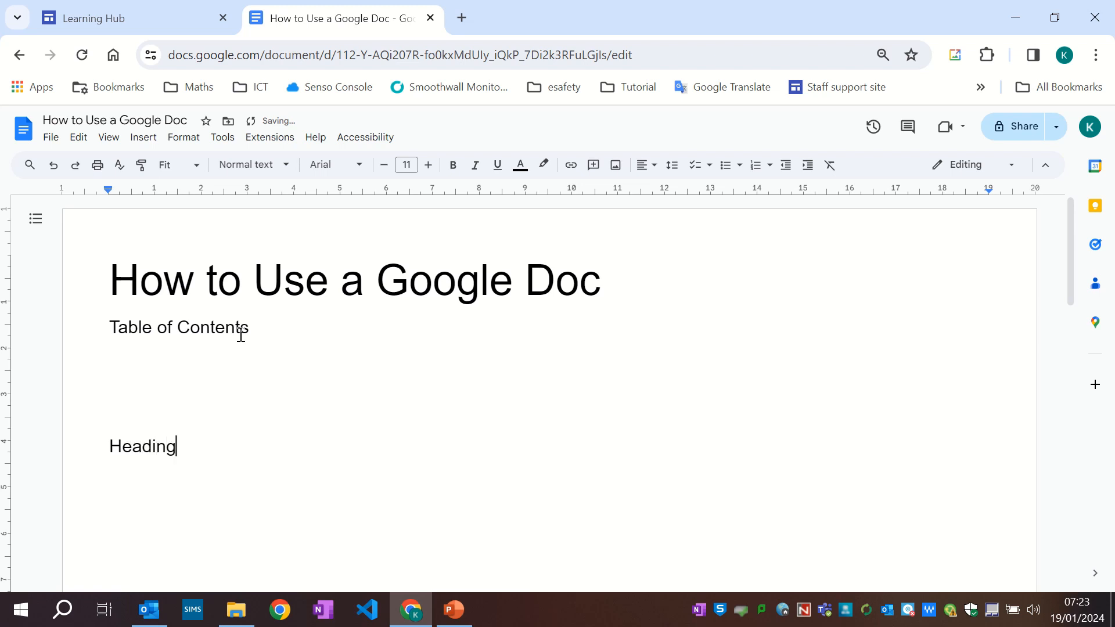
text(s and Table of )
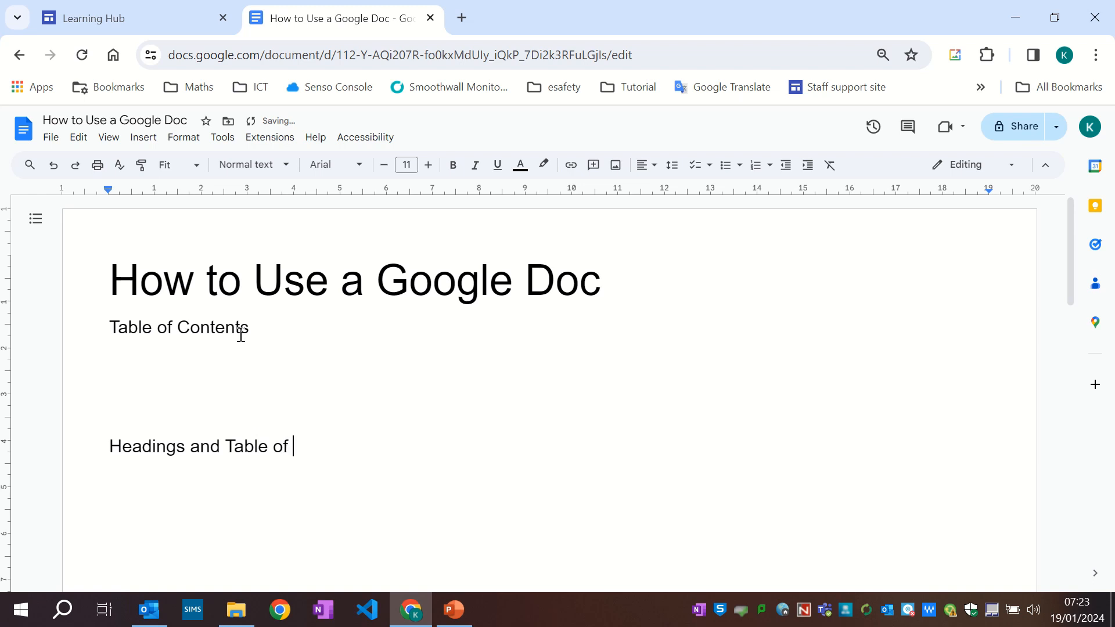
text(Contents)
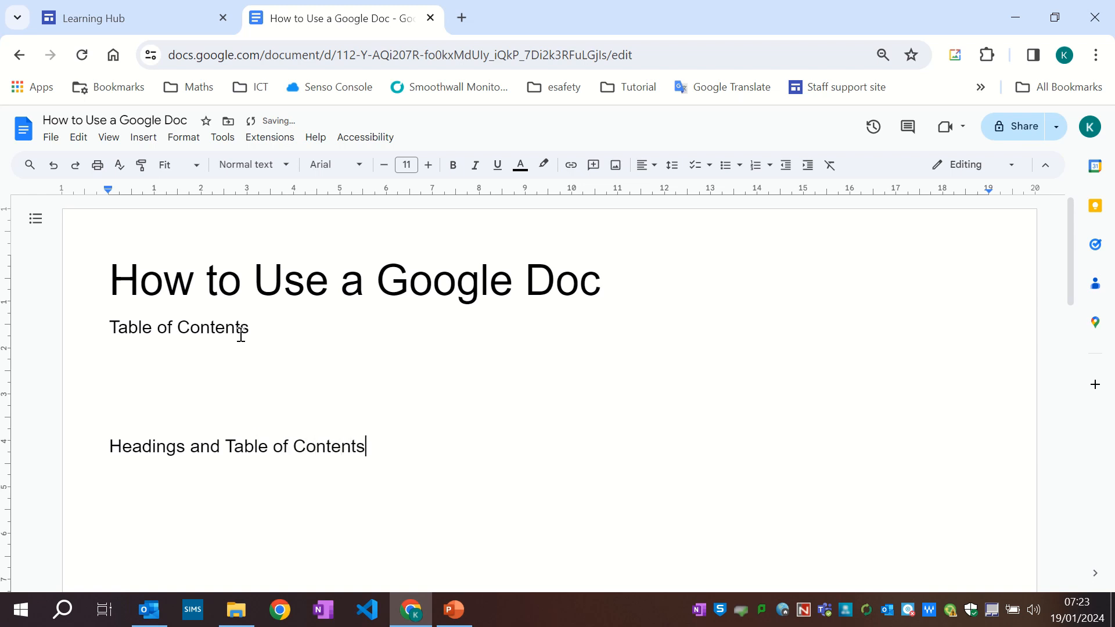
key(Return)
key(shift+Up)
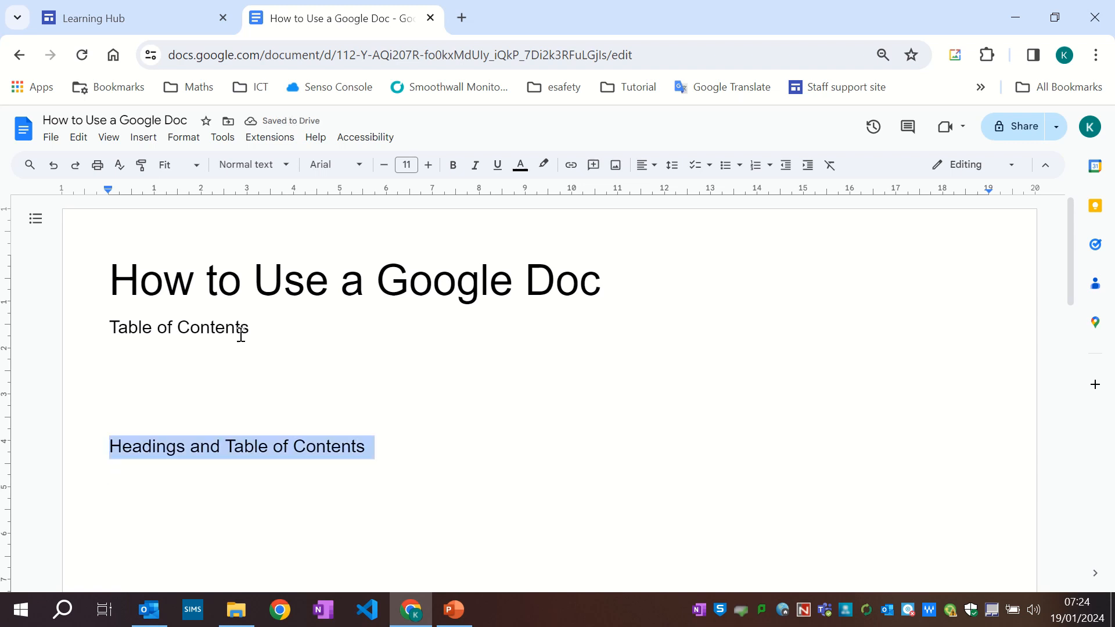
click(250, 166)
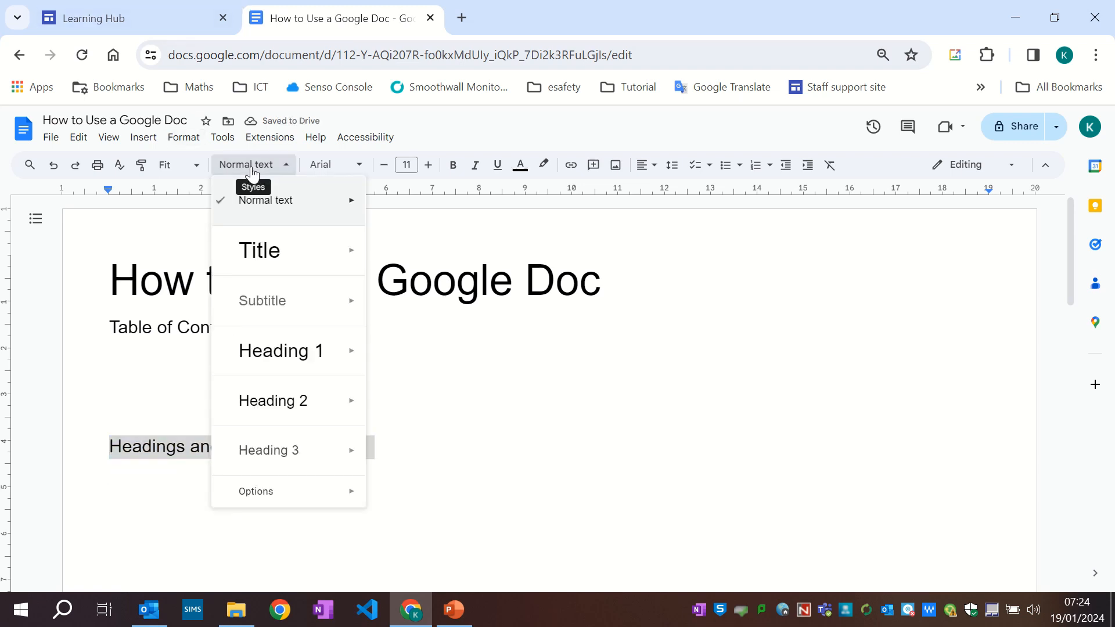
click(283, 357)
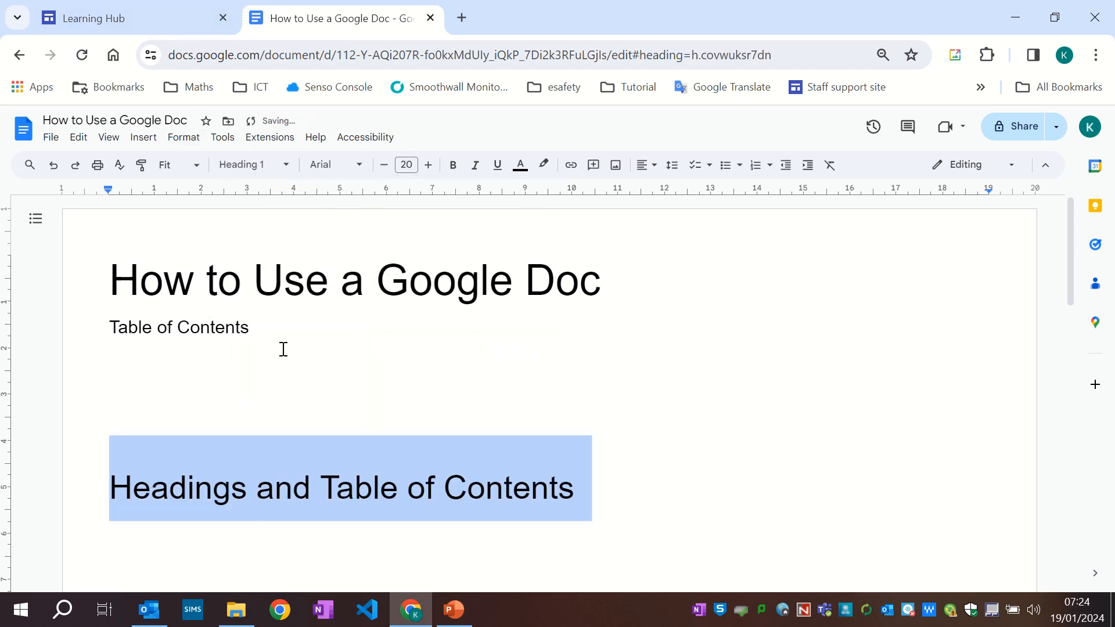
- Add a "Headings" line under the "Headings and Table of Contents" heading and style it as Heading 2
click(113, 531)
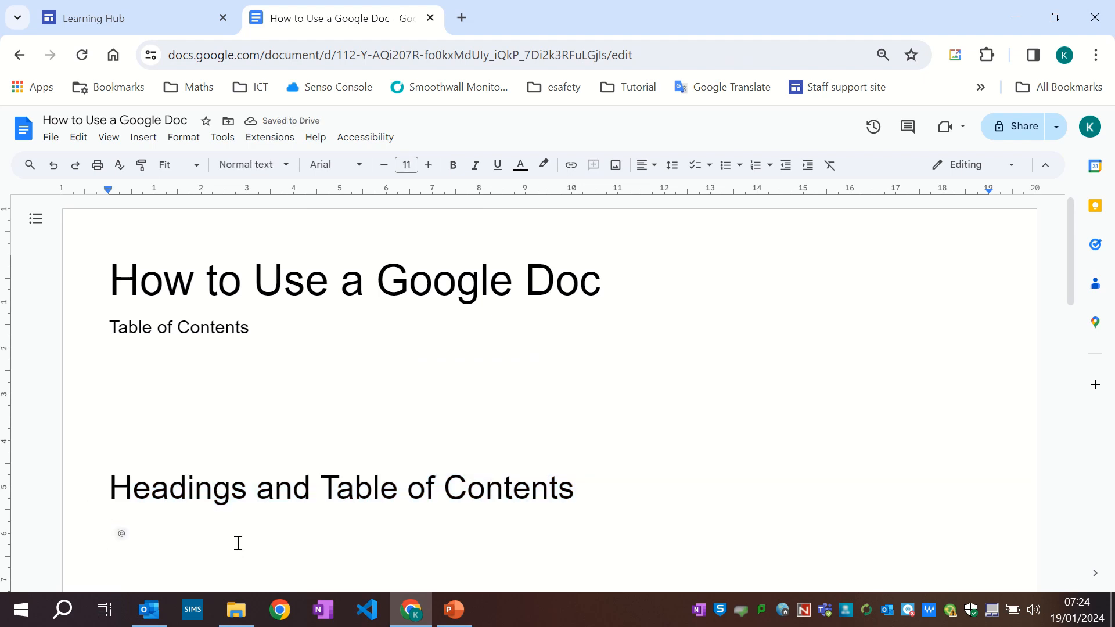
text(Headings)
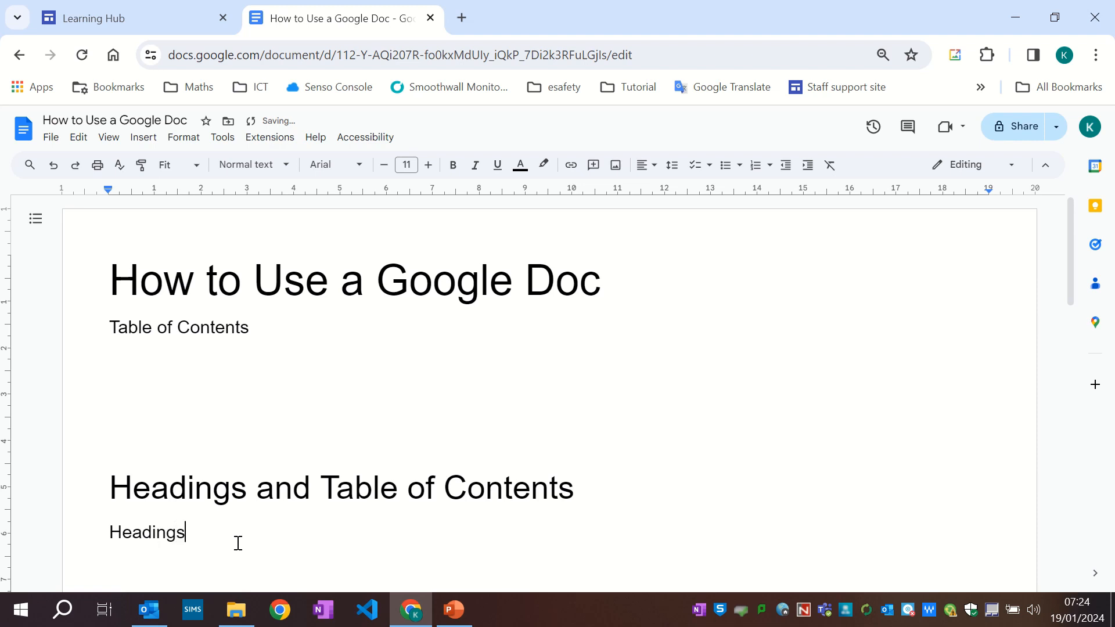
key(Return)
key(shift+Up)
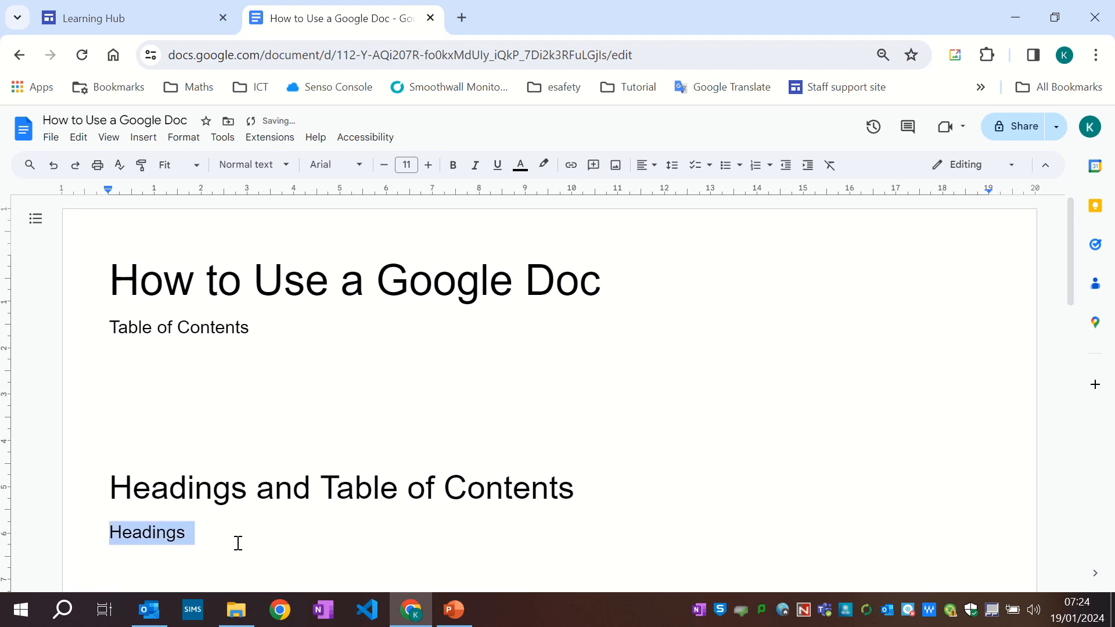
click(260, 166)
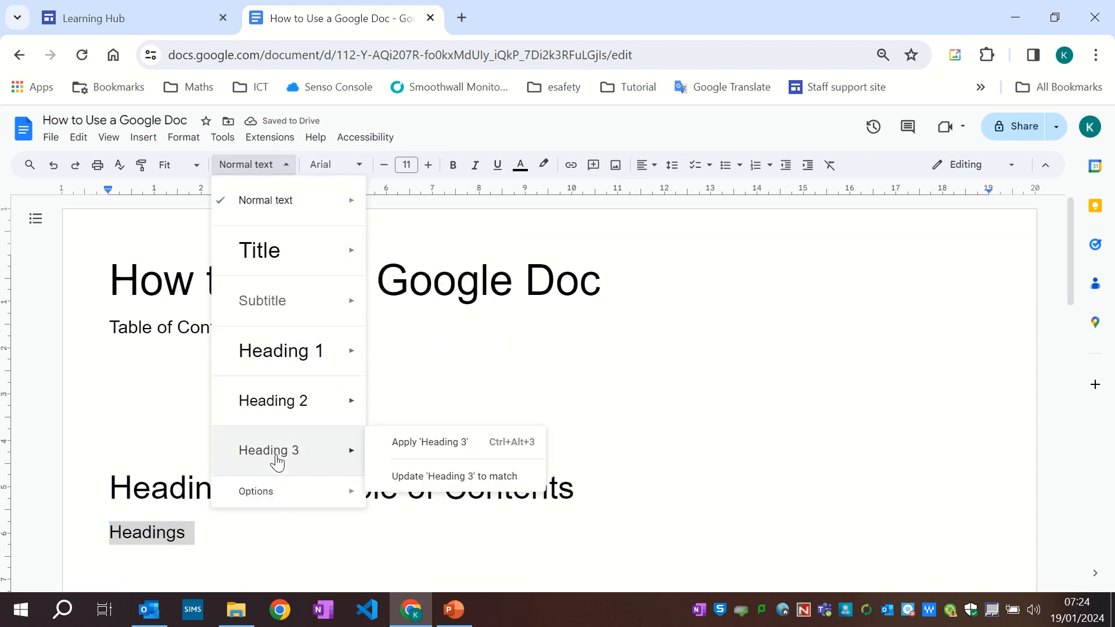
click(296, 402)
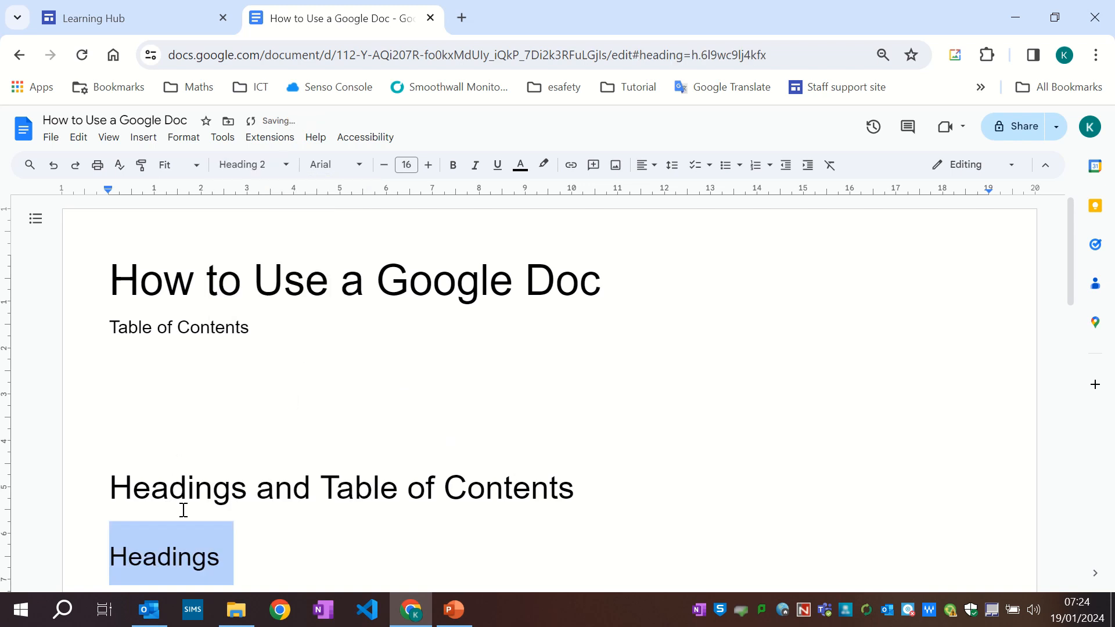
- Begin the paragraph under the "Headings" subheading with "In Google Docs we"
scroll(115, 411, down, 3)
click(114, 421)
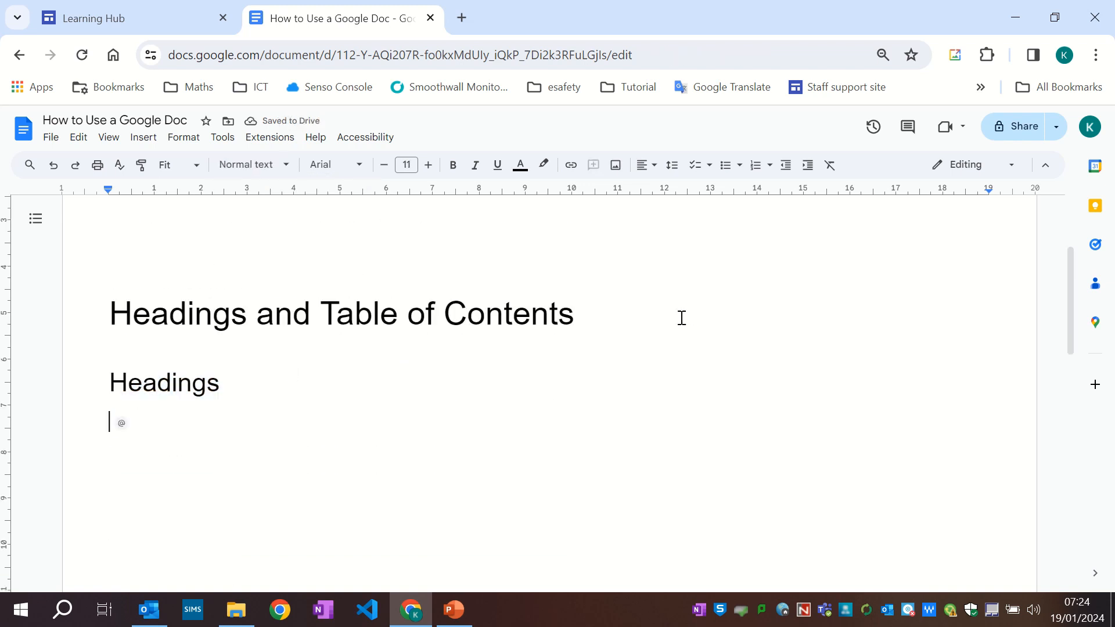
text(In G)
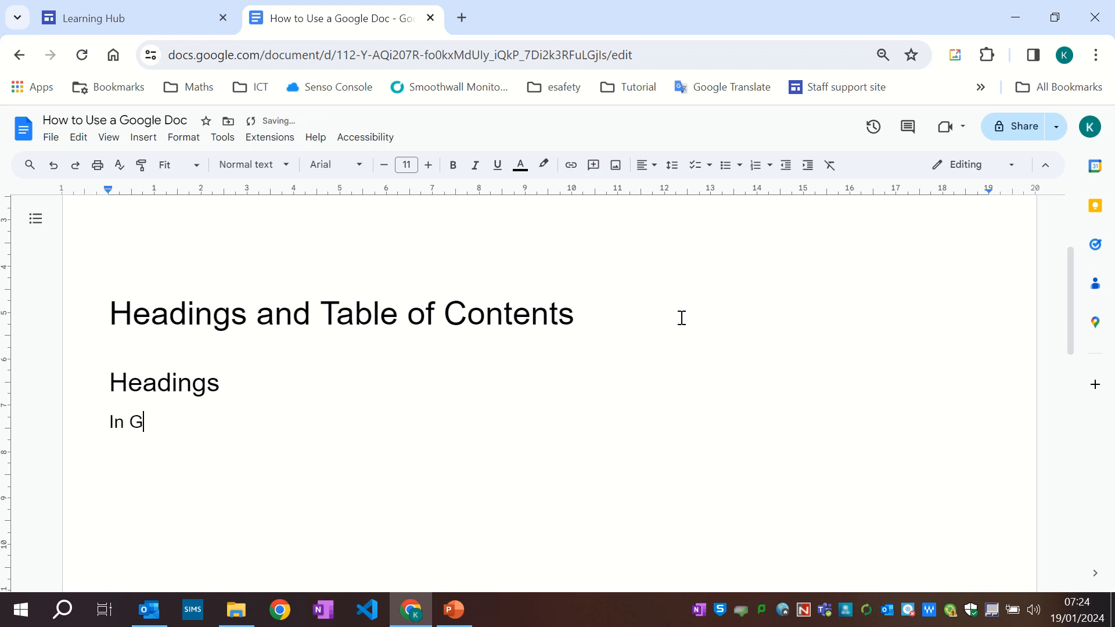
text(oogle Docs we)
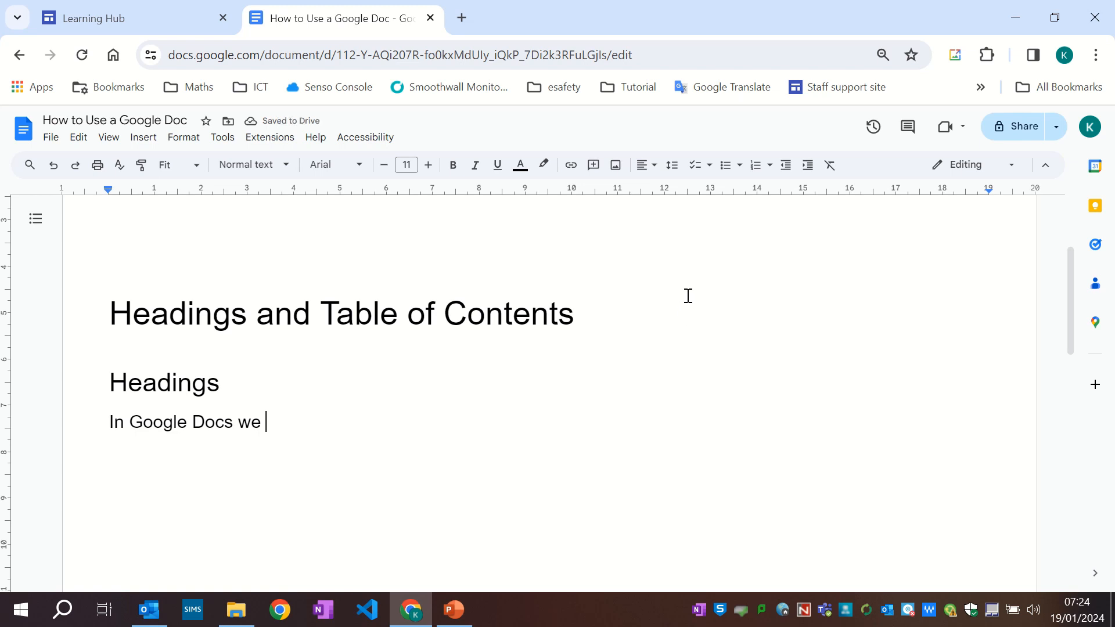
- Turn on voice typing in English (UK) to continue the paragraph by dictation
click(225, 141)
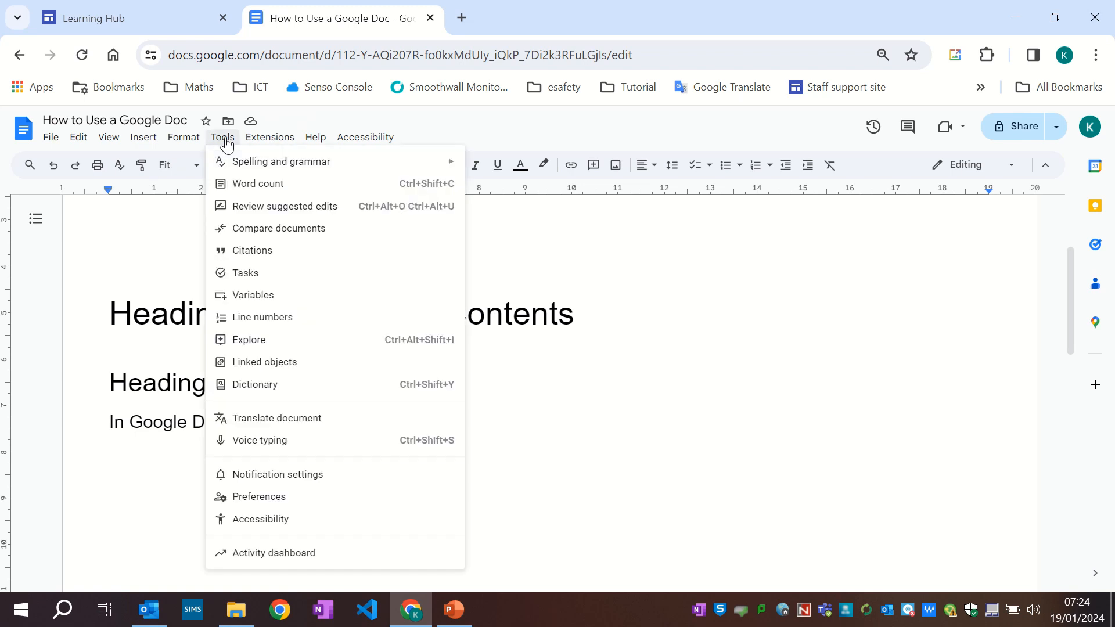
click(274, 442)
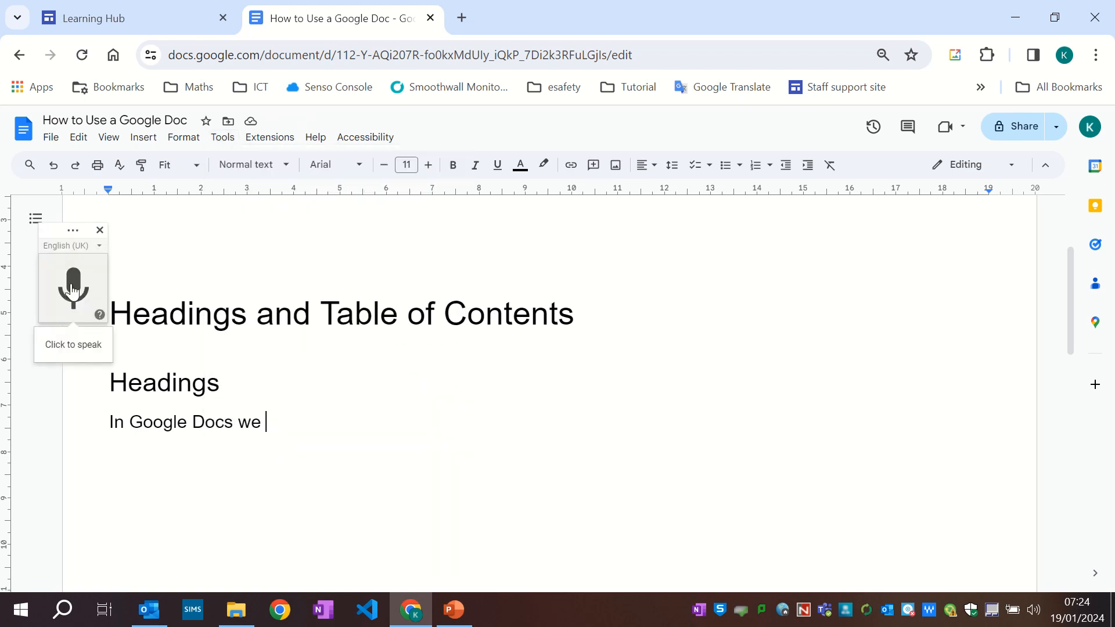
click(73, 291)
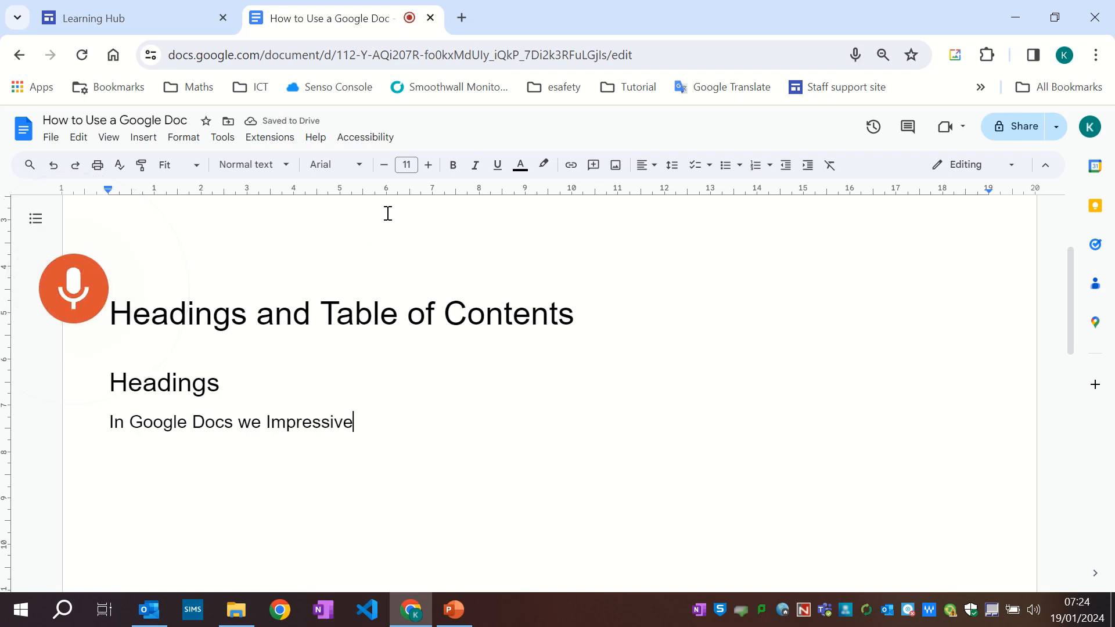
- Delete the stray word "Impressive", dictate how headings and subheadings guide the reader to complete the paragraph, and stop dictating
key(BackSpace)
key(BackSpace)
key(BackSpace)
key(BackSpace)
key(BackSpace)
key(BackSpace)
key(BackSpace)
key(BackSpace)
key(BackSpace)
key(BackSpace)
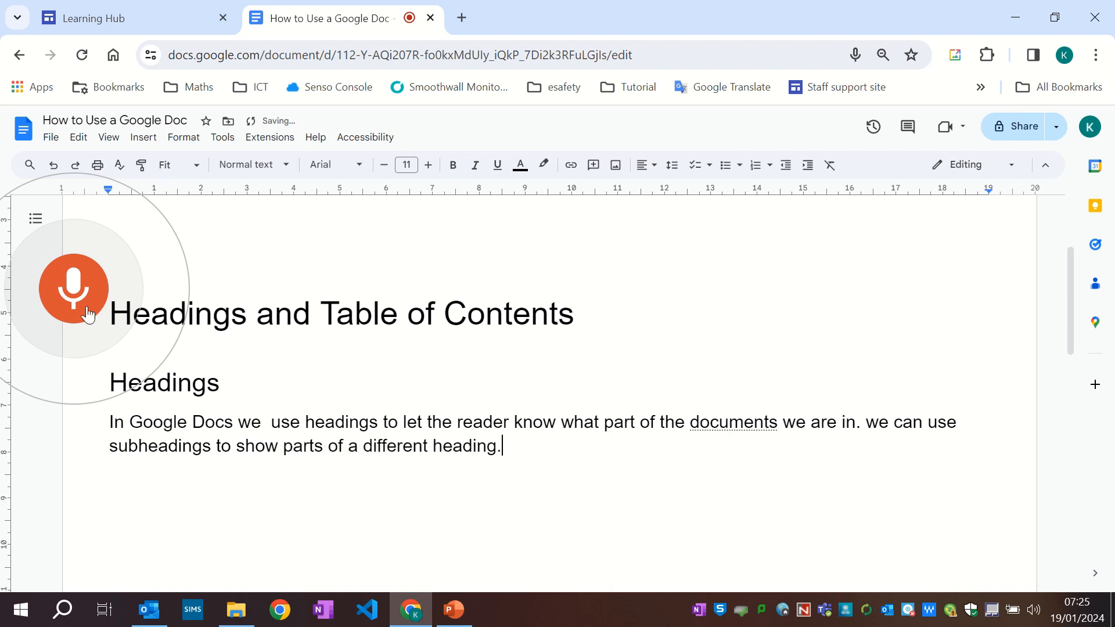
click(74, 293)
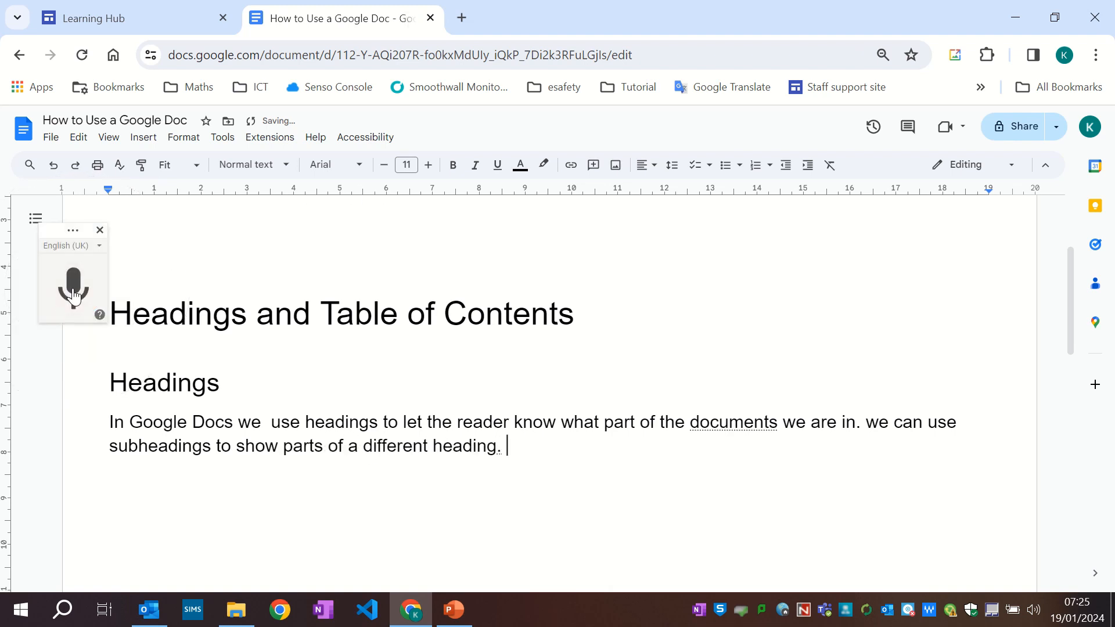
- Add a "Table of Contents" line below the headings paragraph and style it as Heading 2
key(Return)
text(Table of Contents)
key(Return)
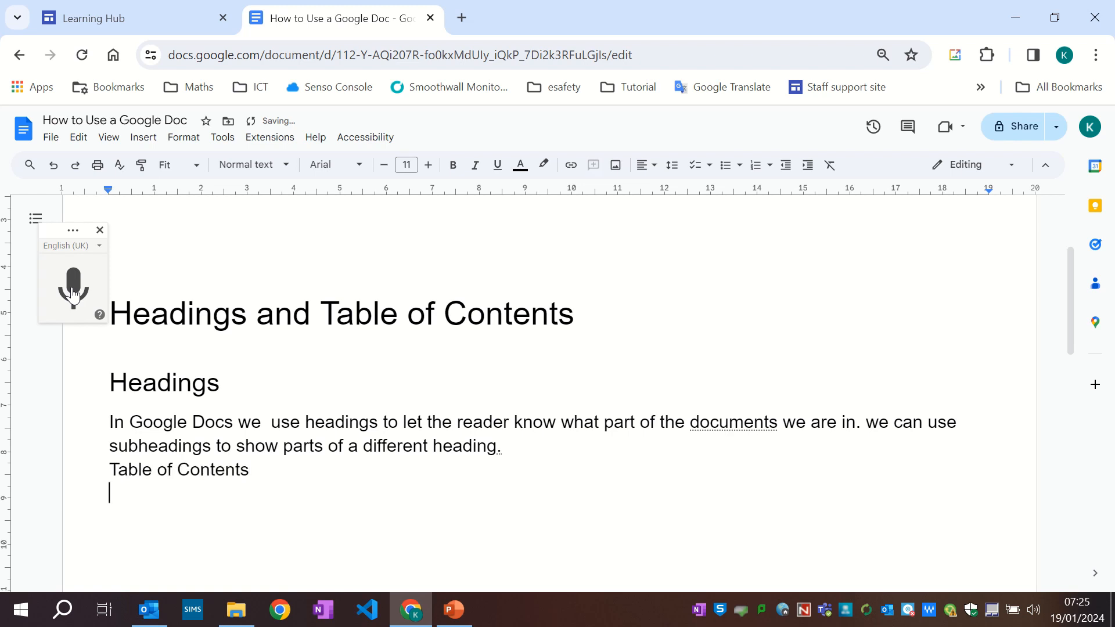
key(Up)
key(shift+Down)
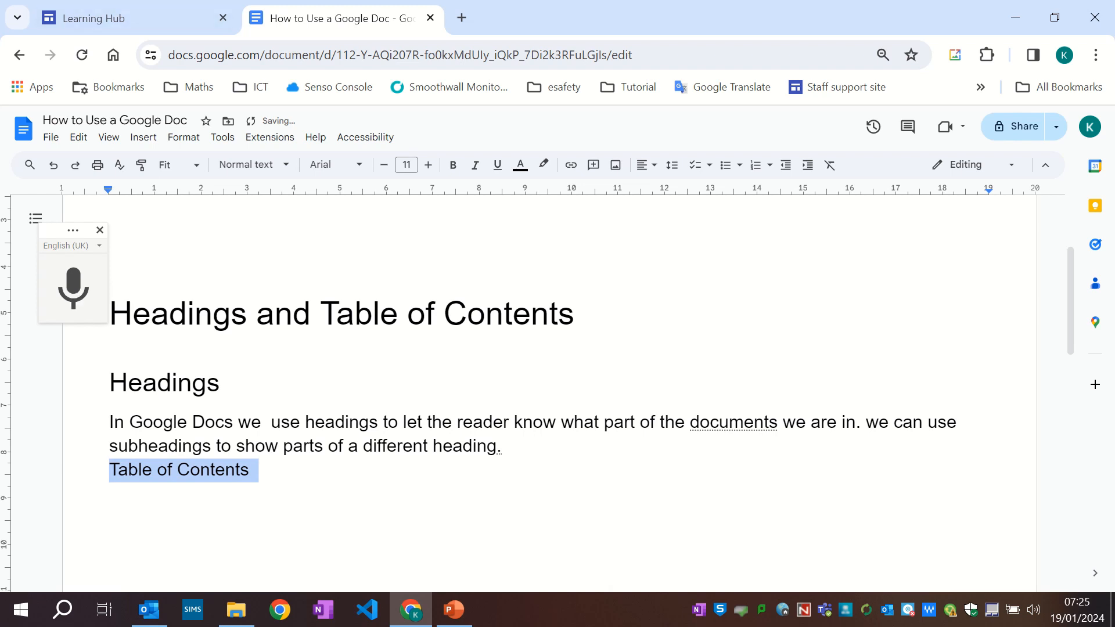
click(249, 167)
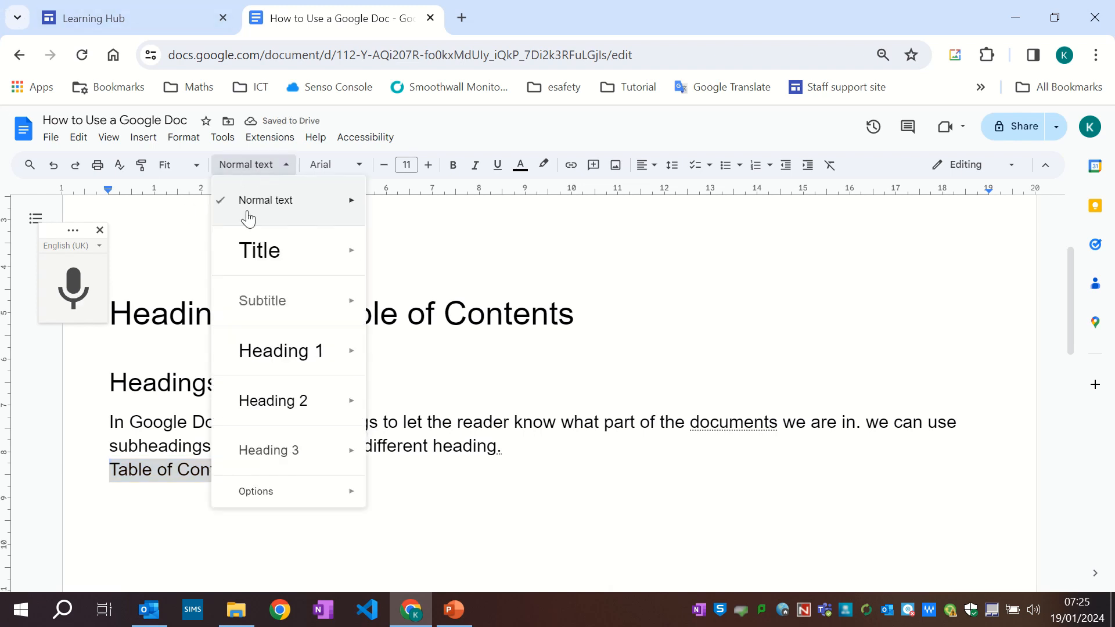
click(291, 406)
- Dictate a paragraph under the "Table of Contents" subheading explaining what a table of contents does and how to insert one
click(113, 543)
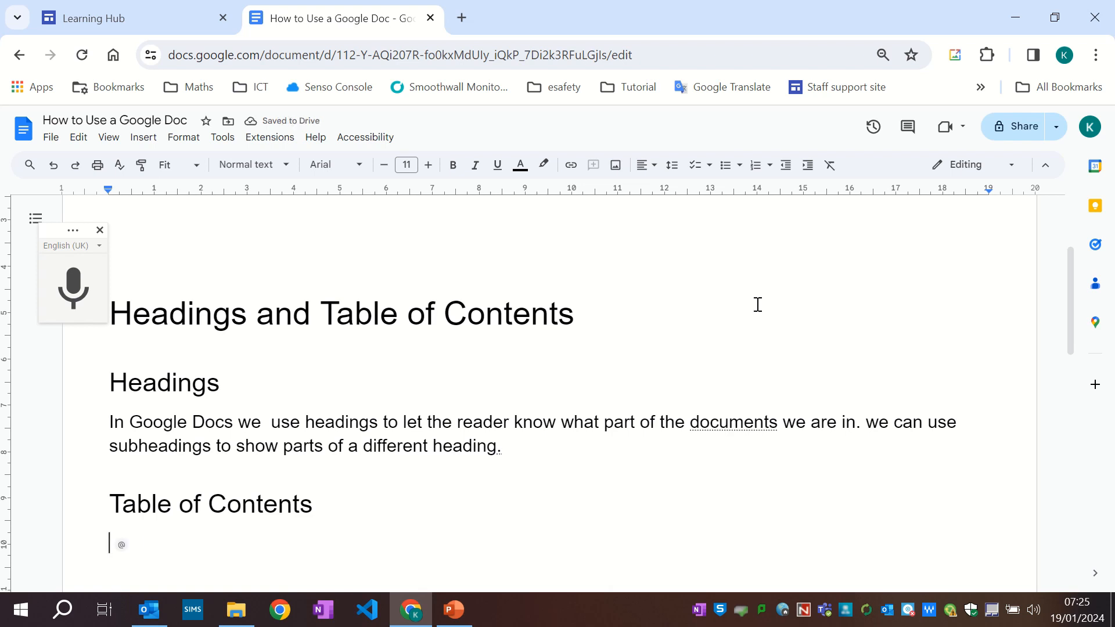
click(81, 293)
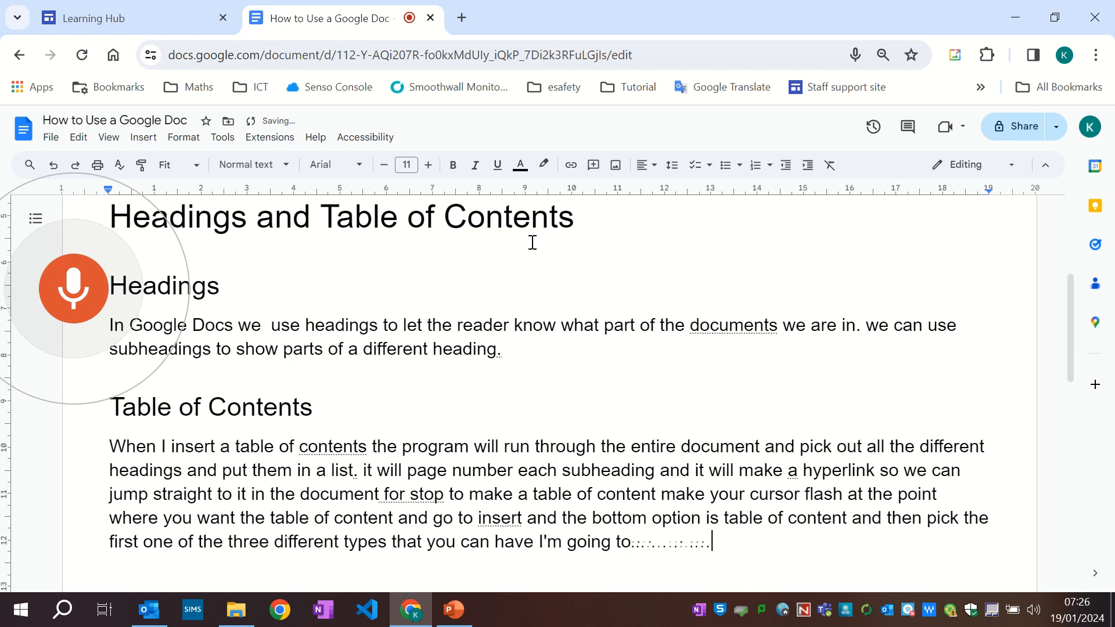
click(86, 301)
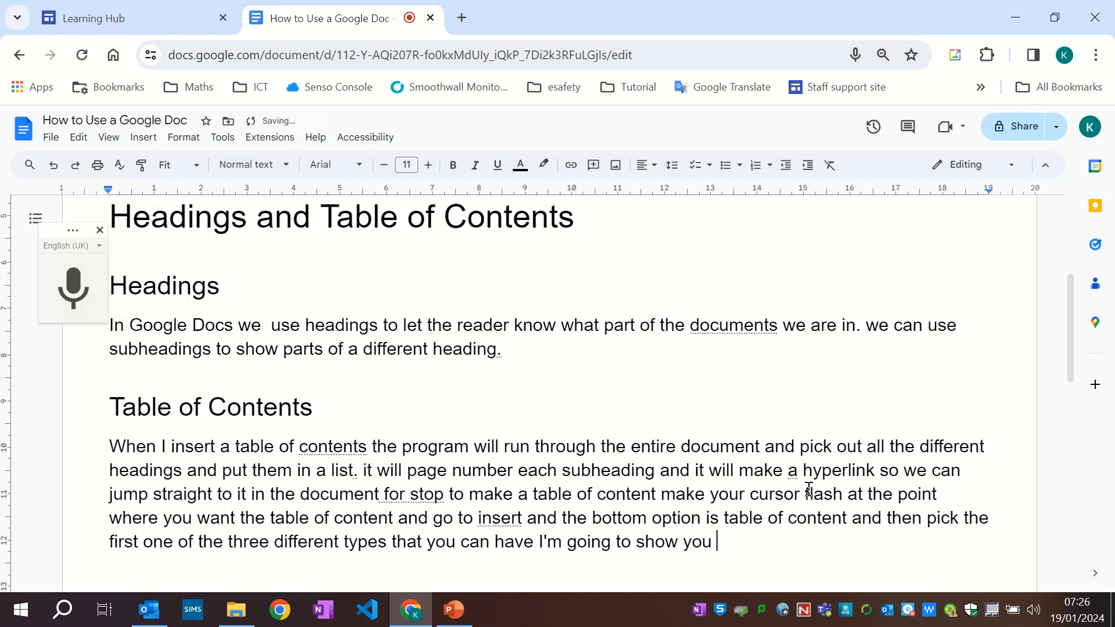
- Delete the trailing words "I'm going to show you" so the dictated paragraph ends with "that you can have."
key(BackSpace)
key(BackSpace)
key(BackSpace)
key(BackSpace)
key(BackSpace)
key(BackSpace)
key(BackSpace)
key(BackSpace)
key(BackSpace)
key(BackSpace)
key(BackSpace)
key(BackSpace)
key(BackSpace)
key(BackSpace)
key(BackSpace)
key(BackSpace)
key(BackSpace)
key(BackSpace)
key(BackSpace)
key(BackSpace)
key(BackSpace)
key(BackSpace)
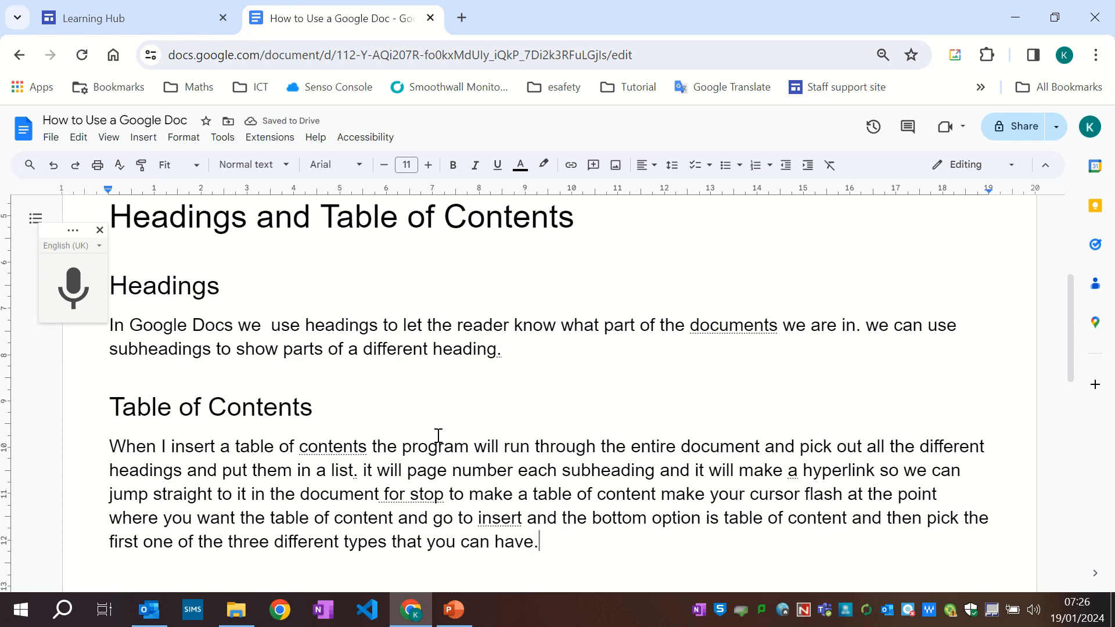
- Style the "Table of Contents" line beneath the document title as Heading 1
scroll(438, 436, up, 5)
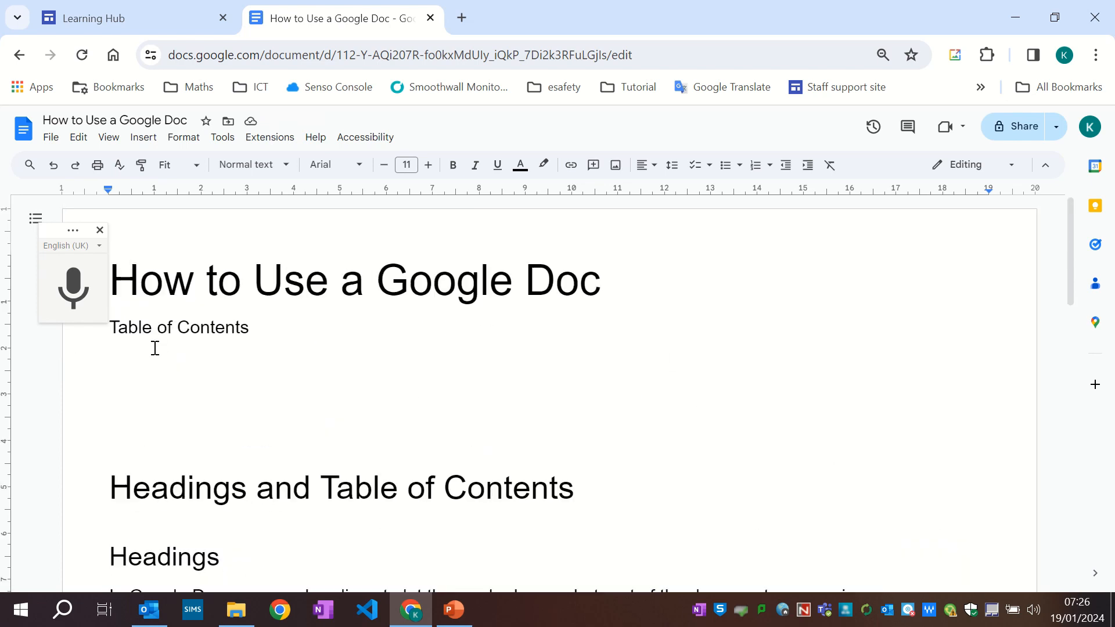
click(120, 349)
drag(264, 327, 105, 331)
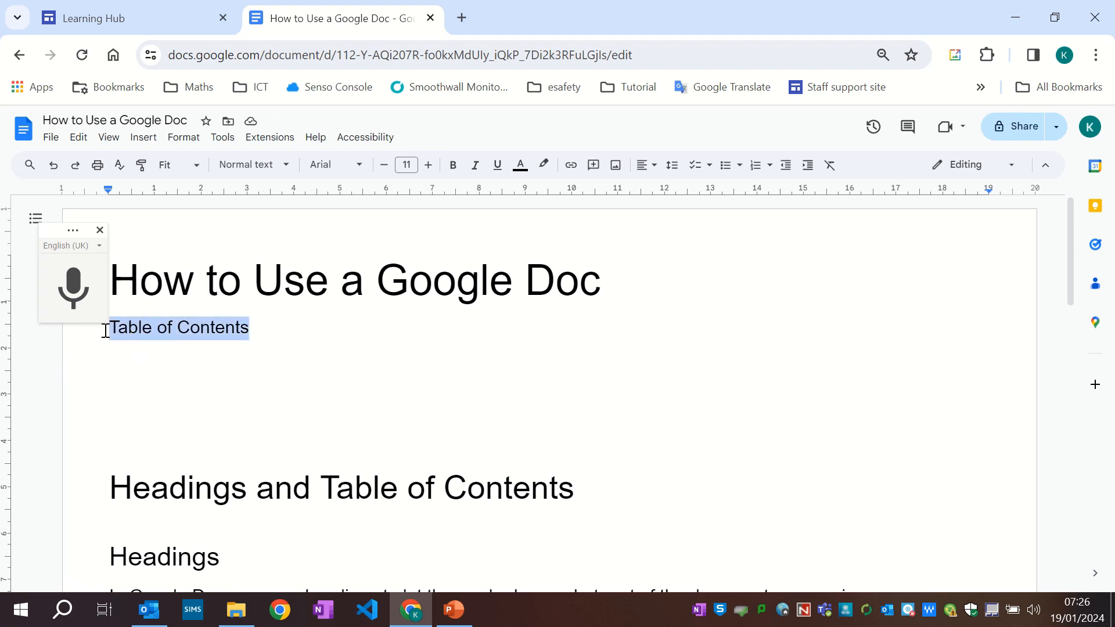
click(251, 165)
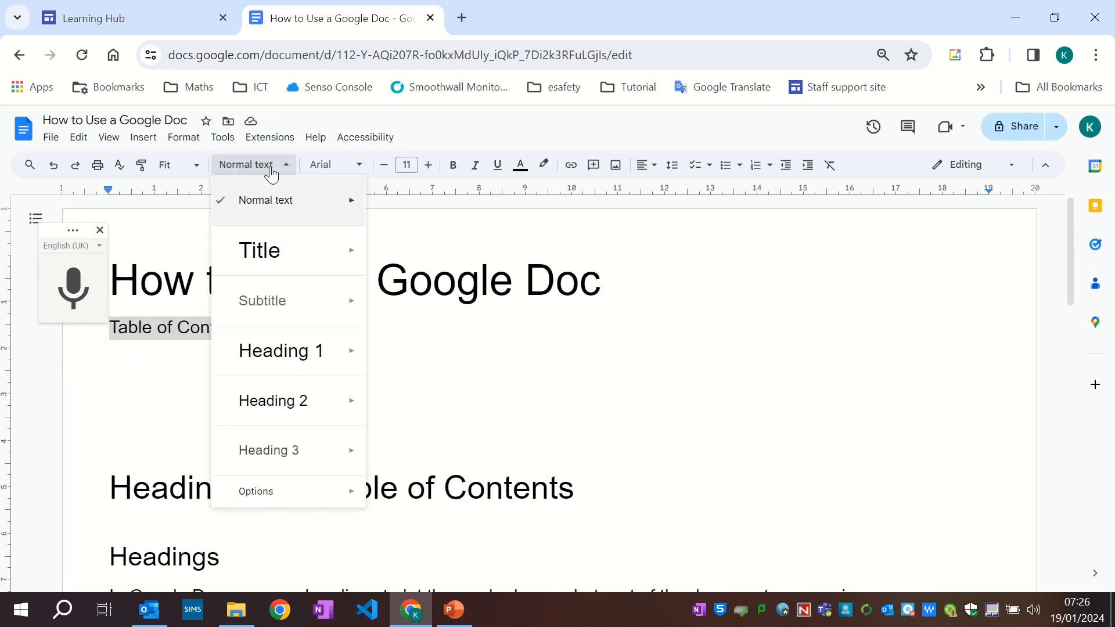
click(273, 360)
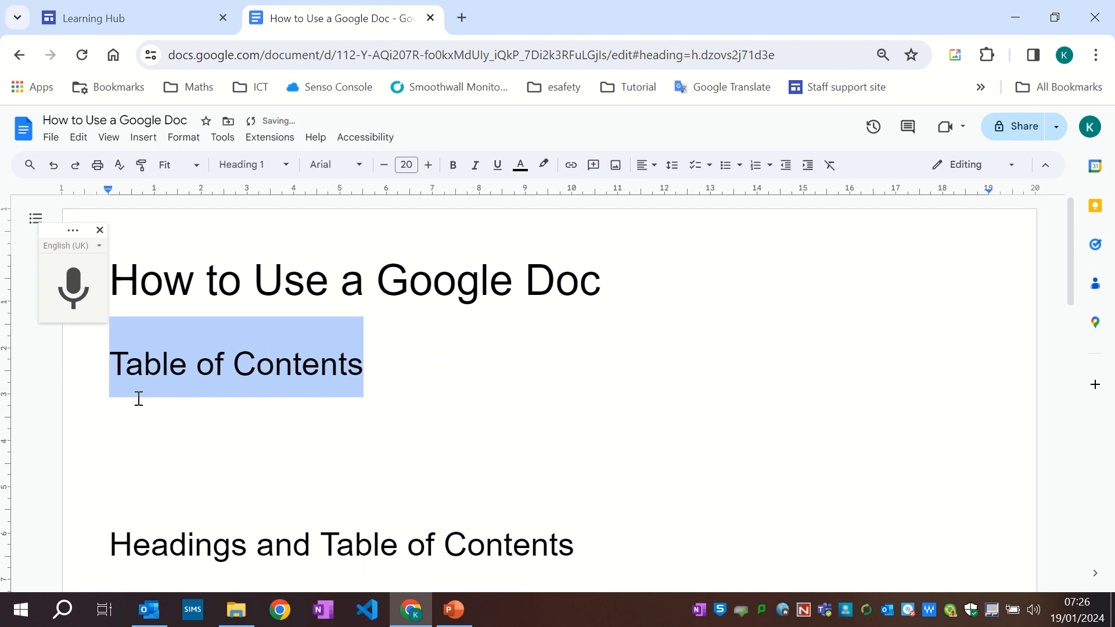
- Insert a table of contents below the "Table of Contents" heading, using the first format, plain text with page numbers
click(119, 406)
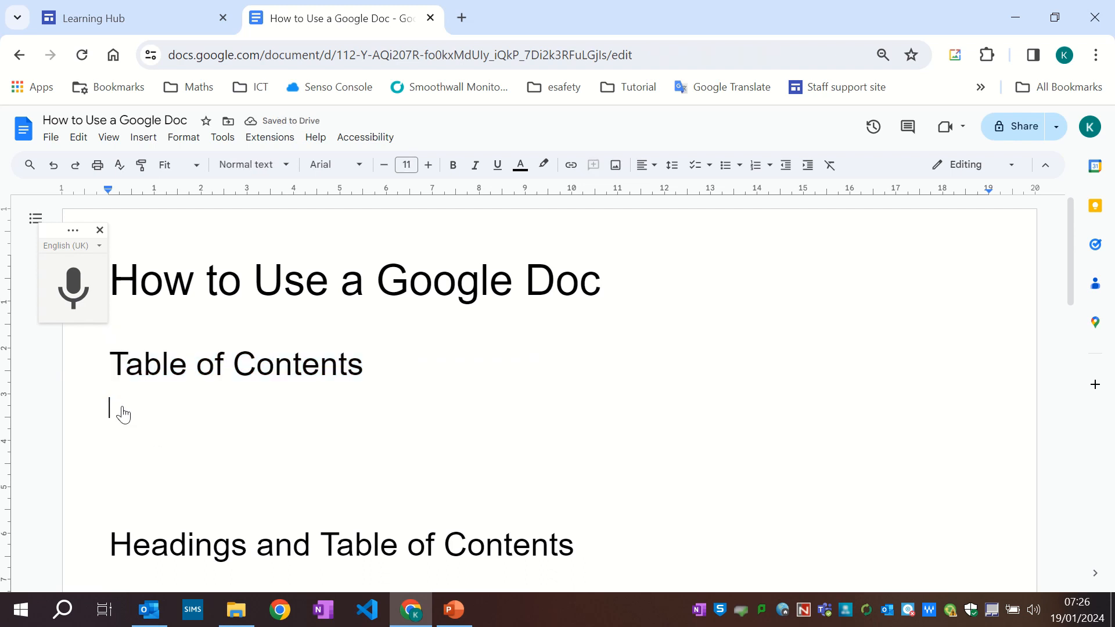
click(143, 137)
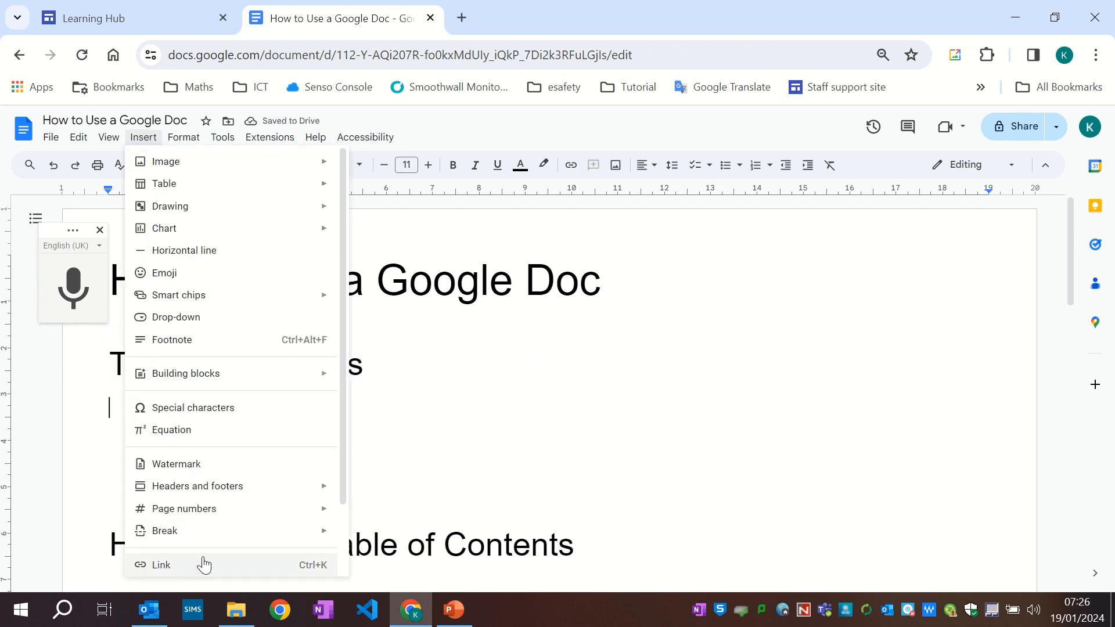
mouse_move(212, 516)
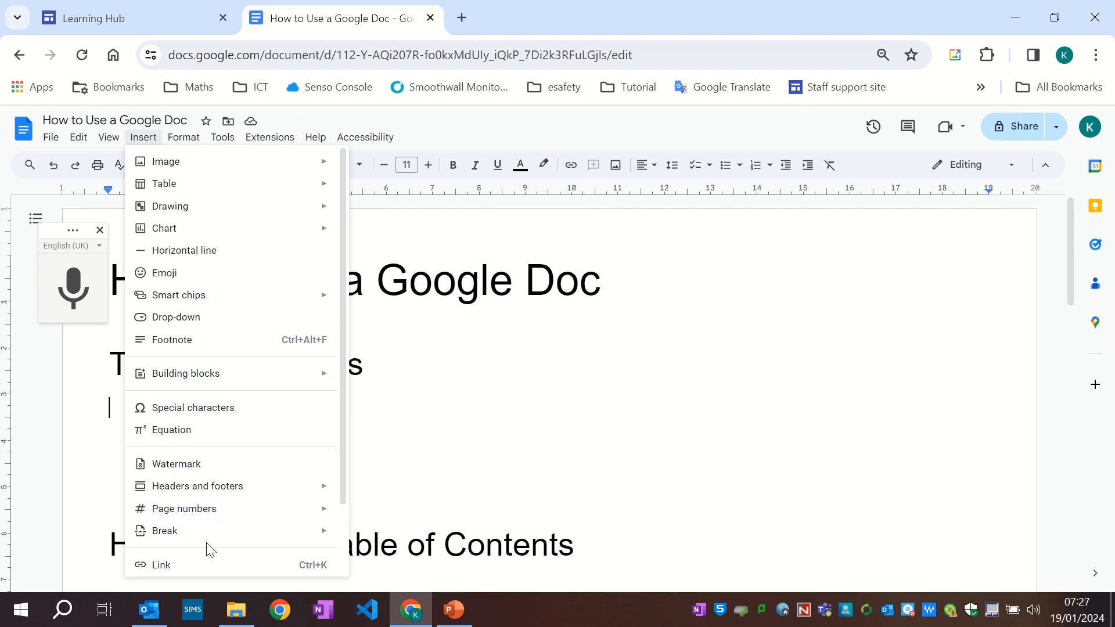
mouse_move(199, 539)
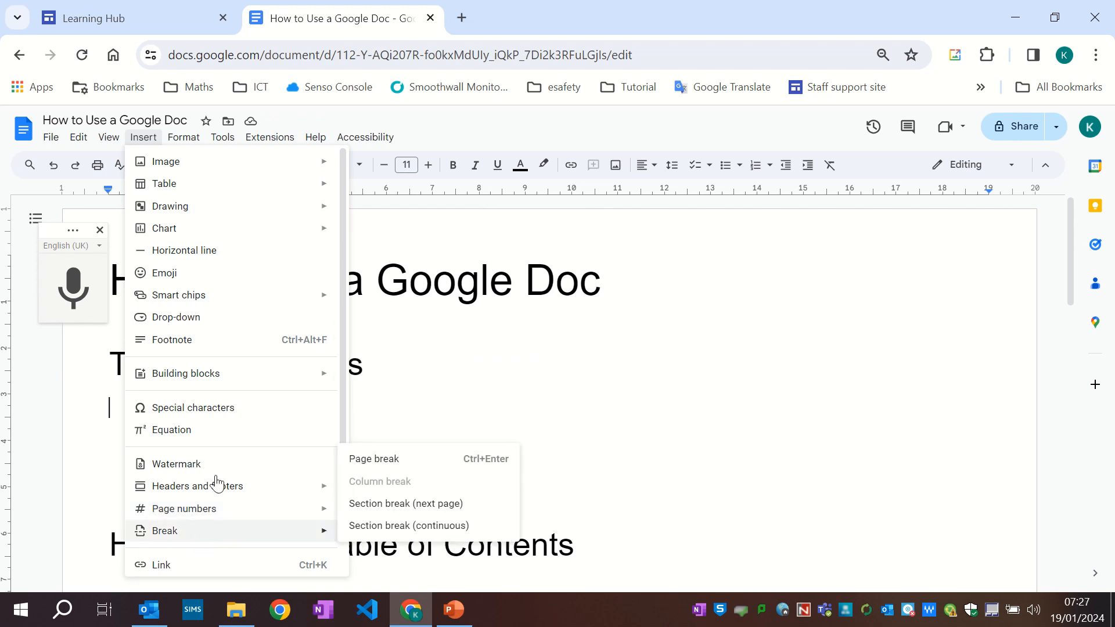
scroll(244, 526, down, 2)
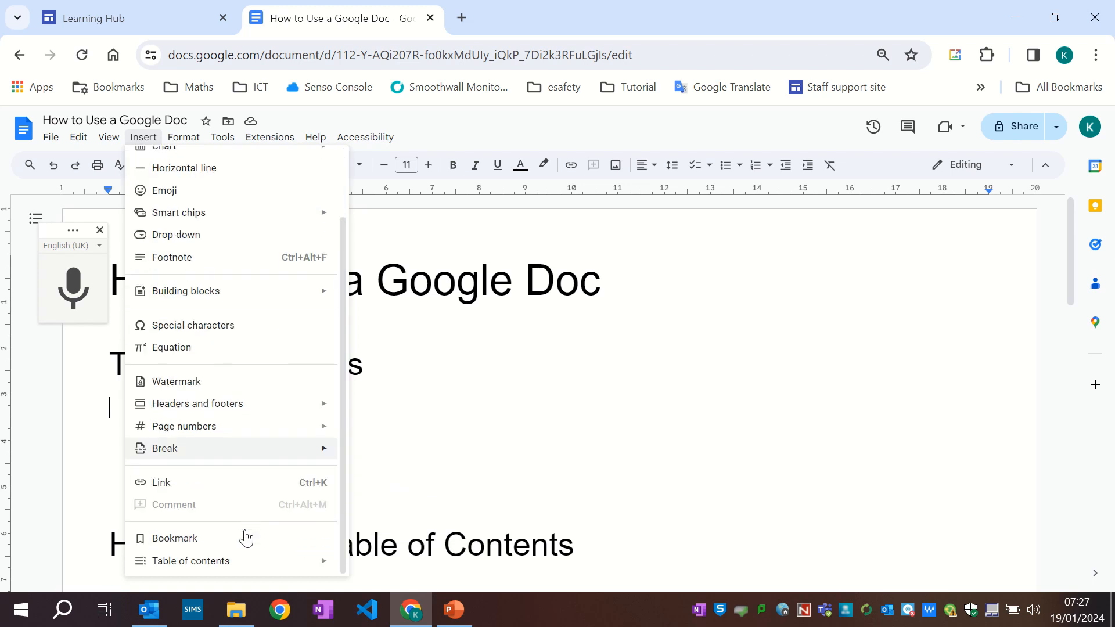
mouse_move(205, 567)
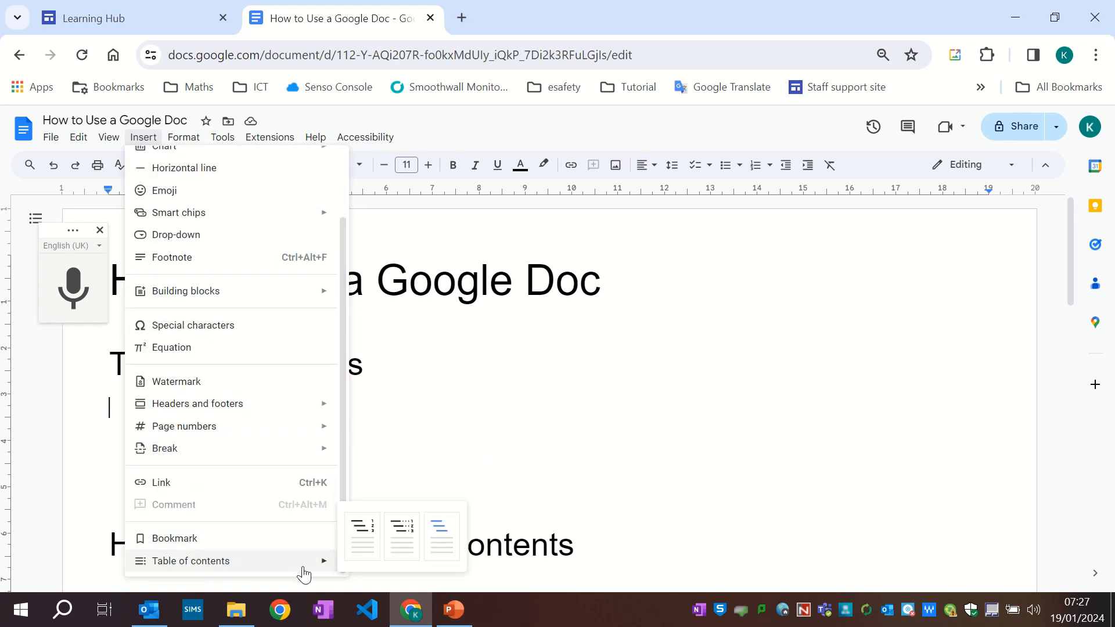
click(362, 537)
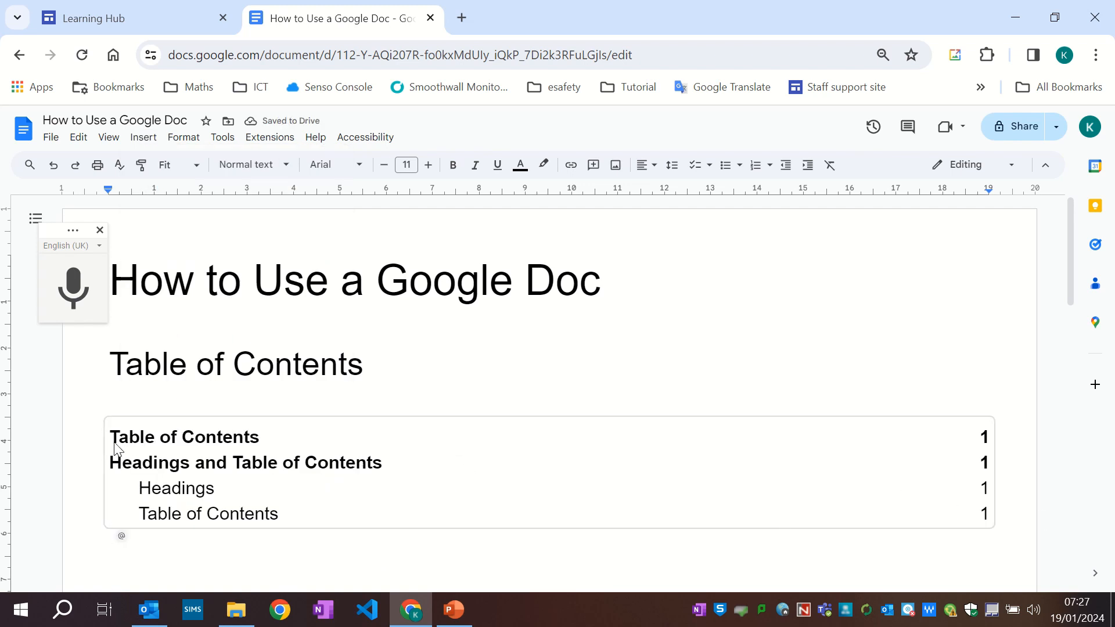
- Follow the link of the indented "Table of Contents" entry to its section in the document
click(170, 460)
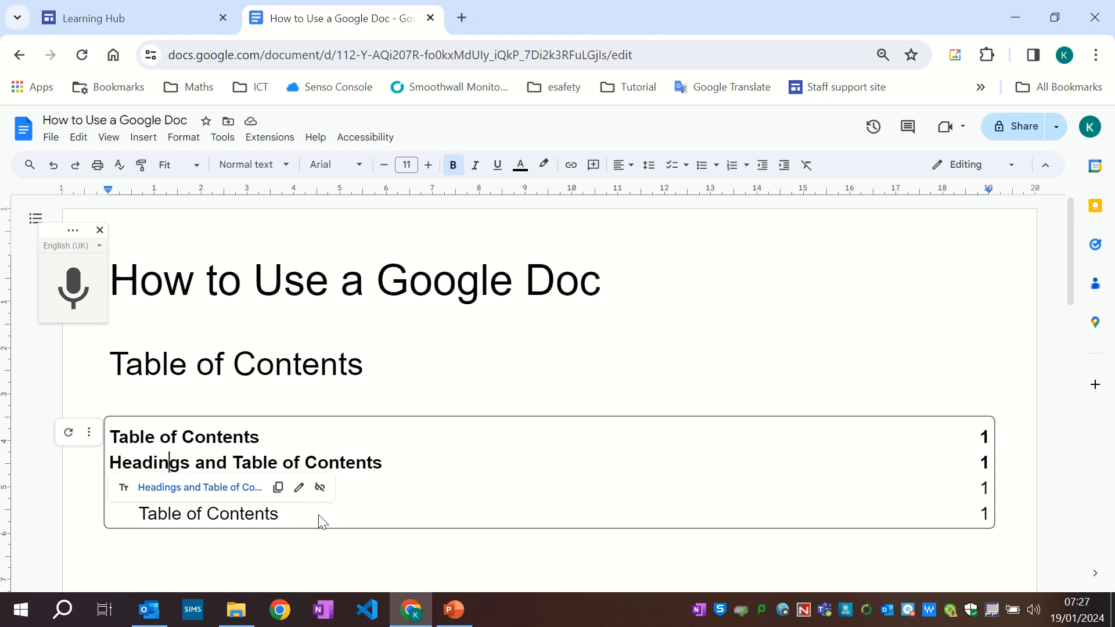
click(219, 516)
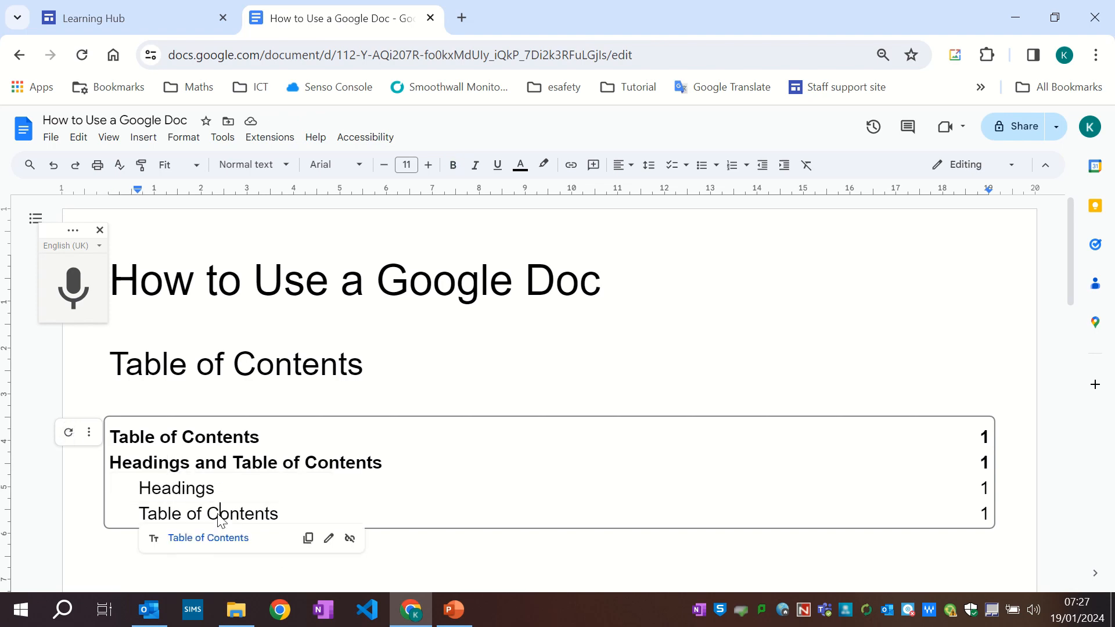
click(212, 538)
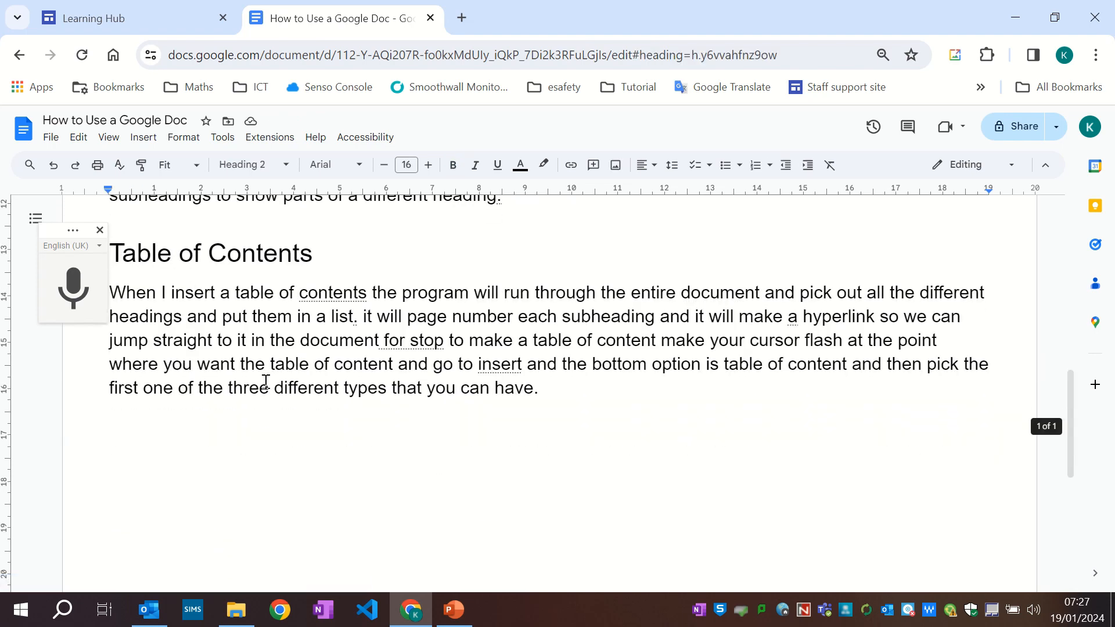
- Add a blank line below the last paragraph of the "Table of Contents" section
click(116, 441)
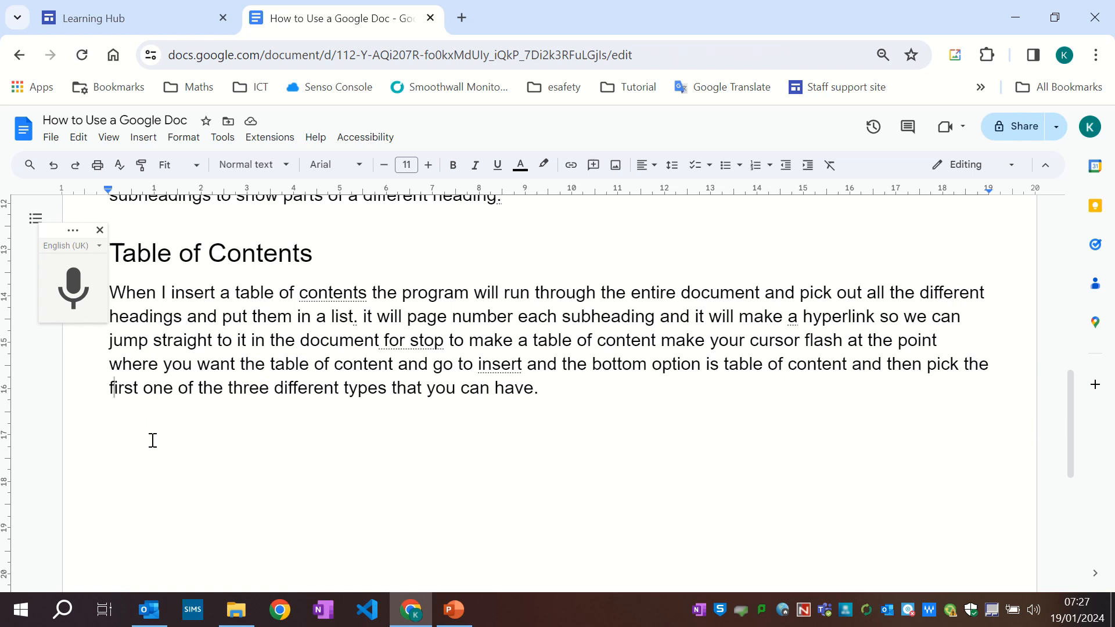
key(Up)
key(Return)
- Insert a page break before the "Headings and Table of Contents" heading to start that section on a new page
scroll(599, 323, up, 5)
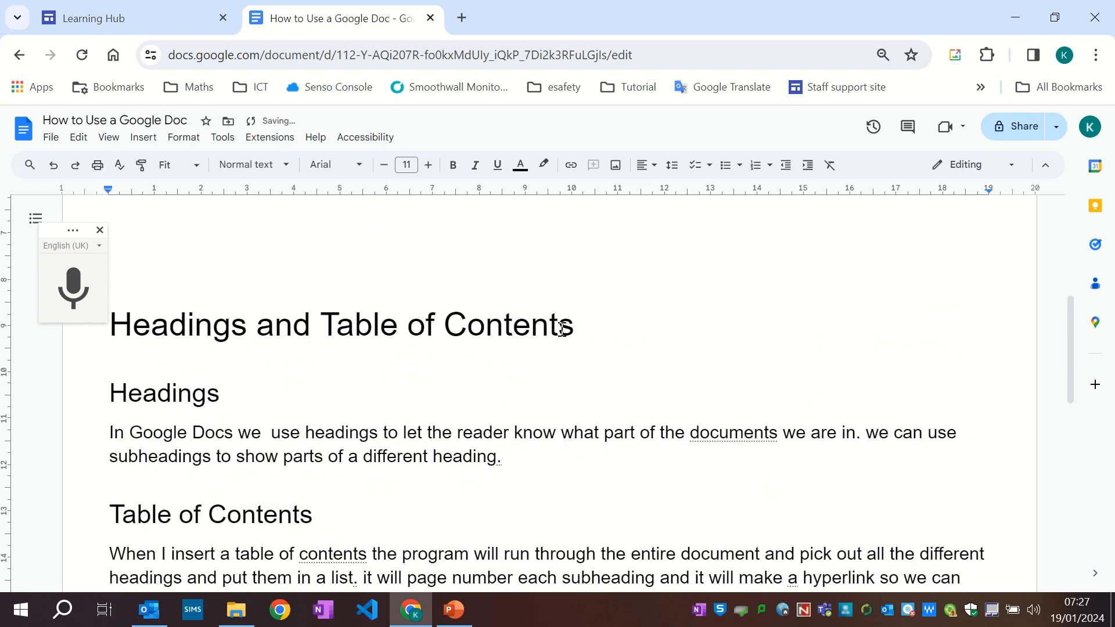
scroll(563, 331, up, 5)
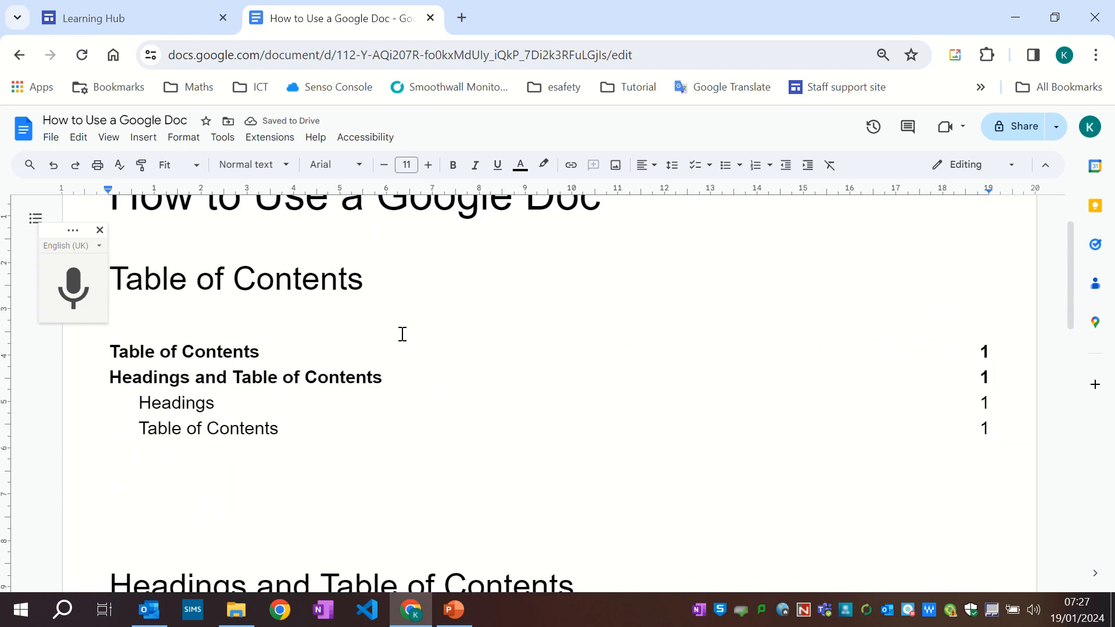
scroll(402, 334, down, 5)
scroll(140, 356, up, 3)
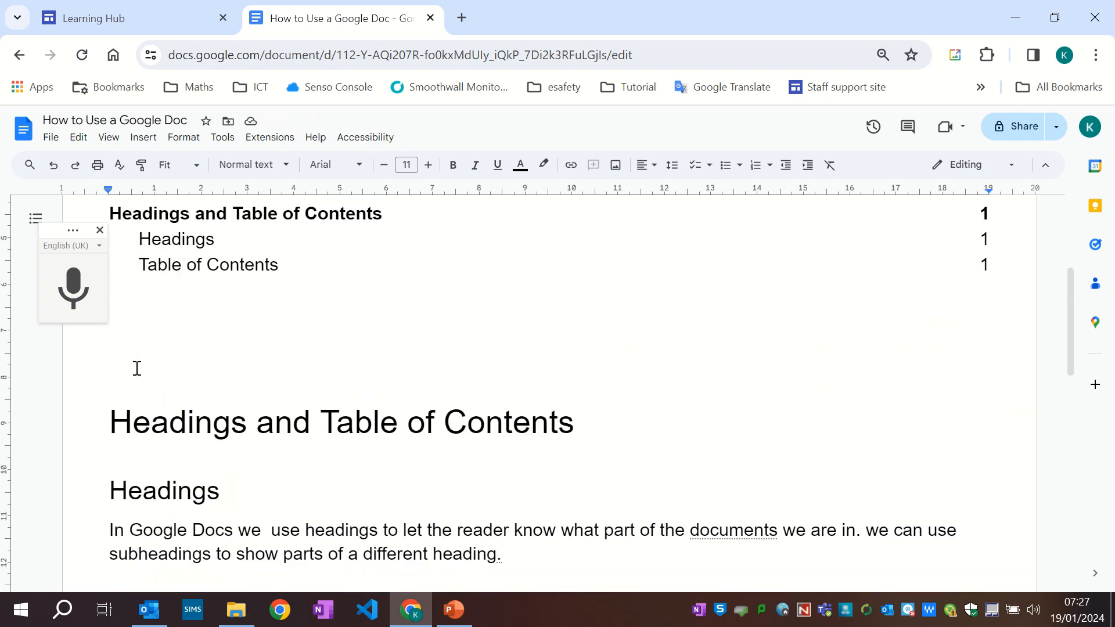
click(108, 509)
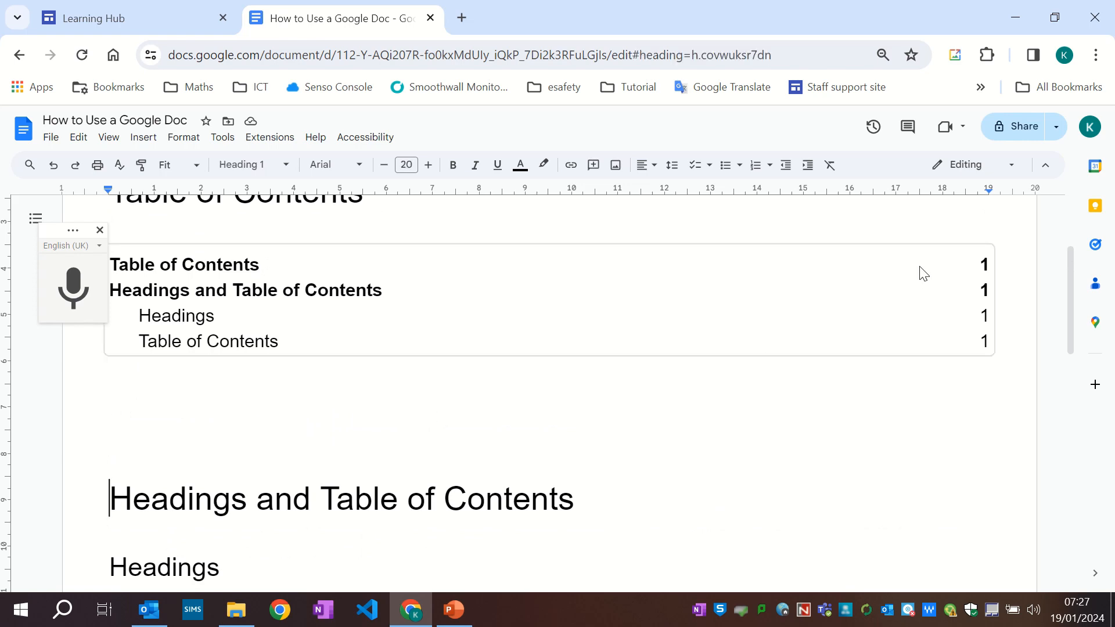
key(ctrl+Return)
scroll(660, 356, down, 6)
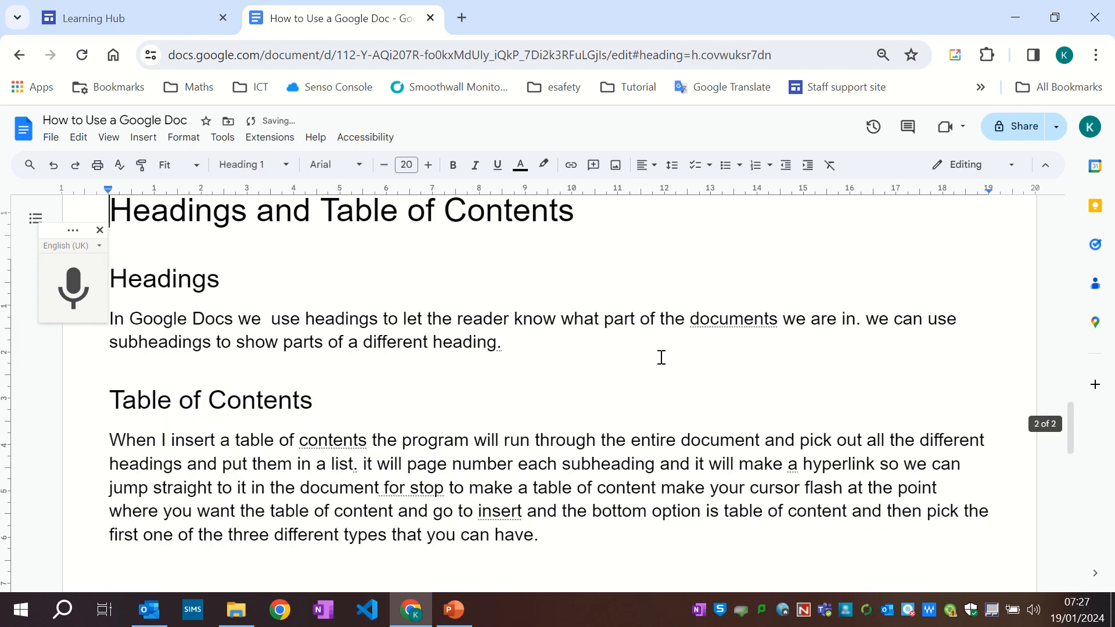
scroll(641, 366, up, 3)
scroll(474, 377, down, 1)
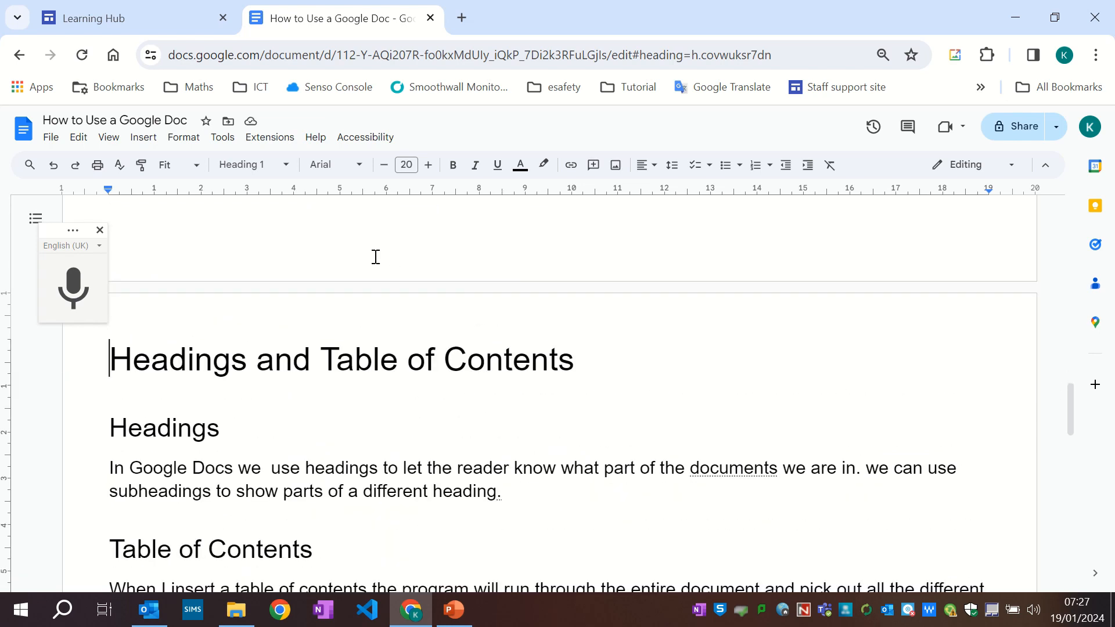
- Update the table of contents to refresh its page numbers after the page break
scroll(372, 254, up, 5)
scroll(389, 262, up, 3)
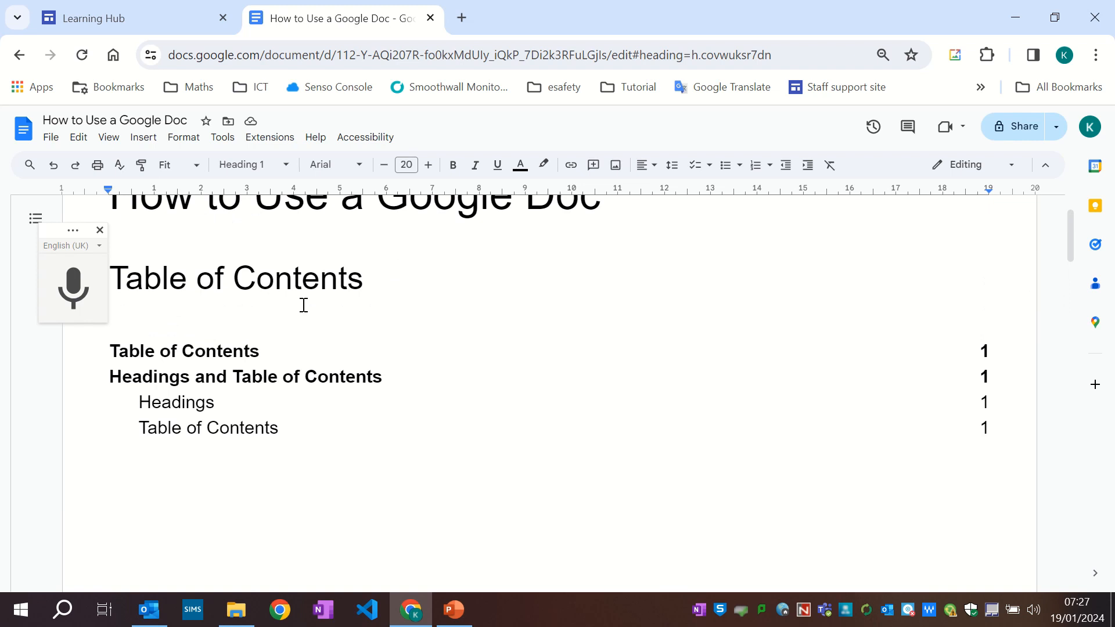
click(271, 399)
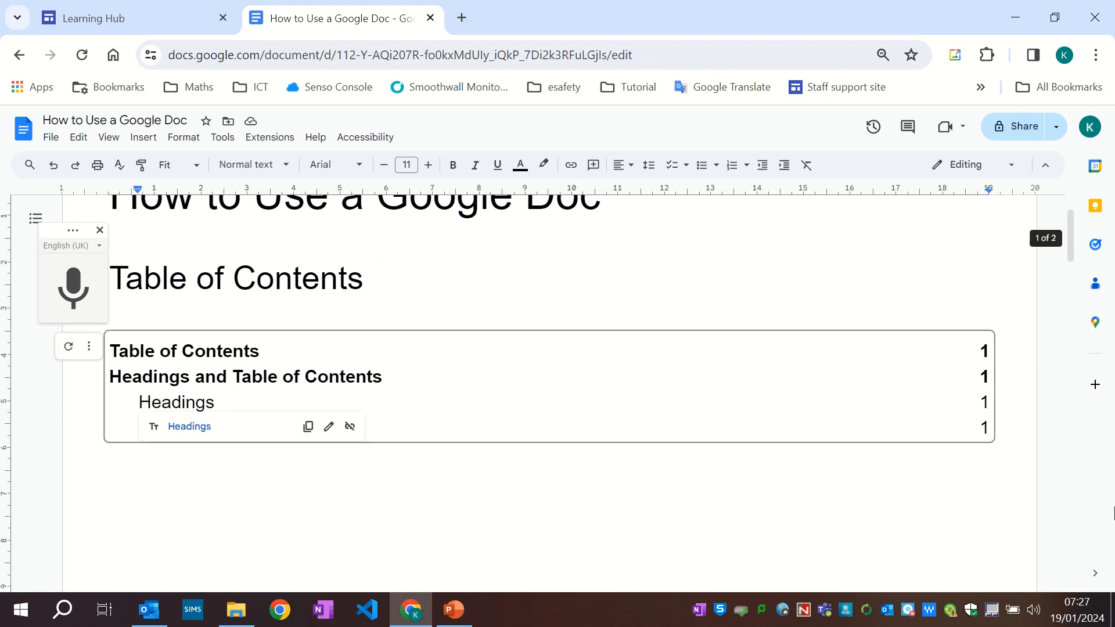
click(68, 346)
- Add a "Formatting" line below the last paragraph on the second page and style it as Heading 1
scroll(332, 478, down, 15)
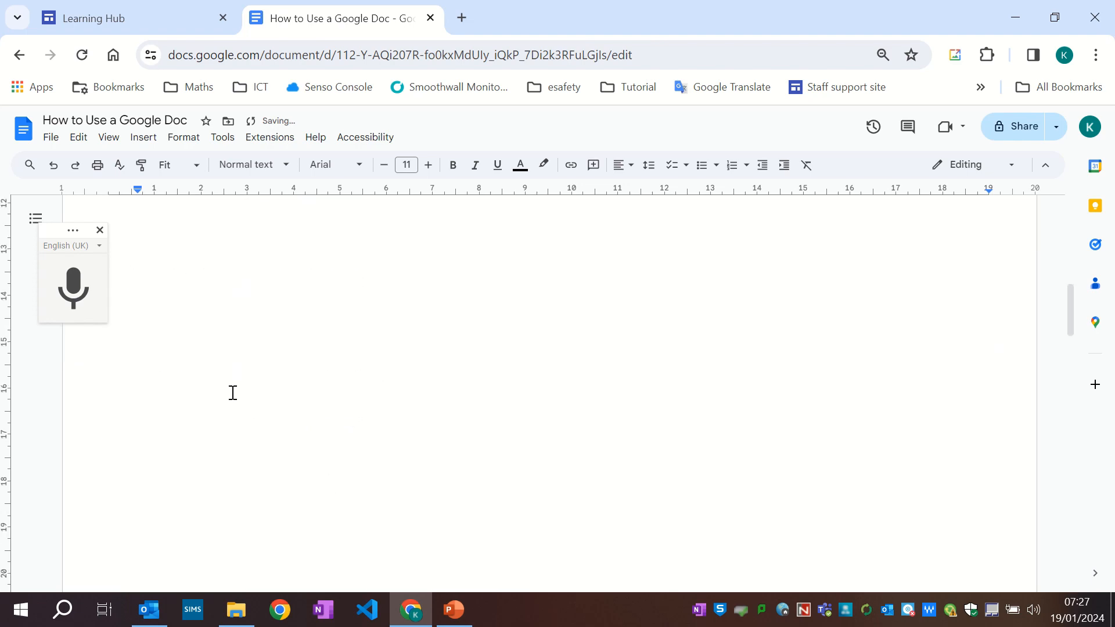
scroll(249, 414, down, 6)
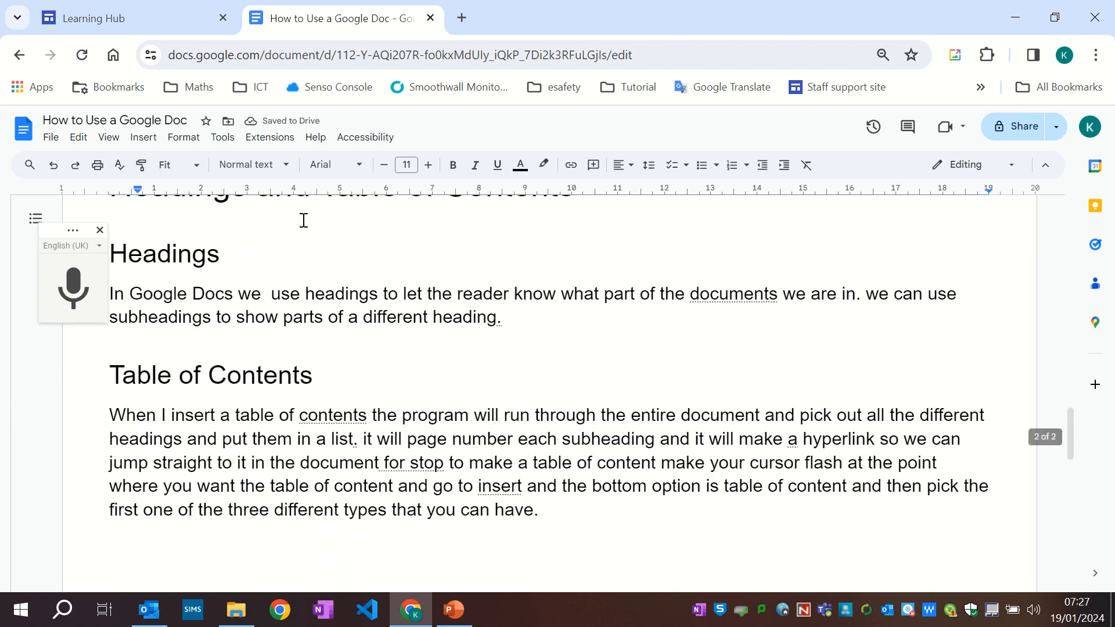
mouse_move(471, 17)
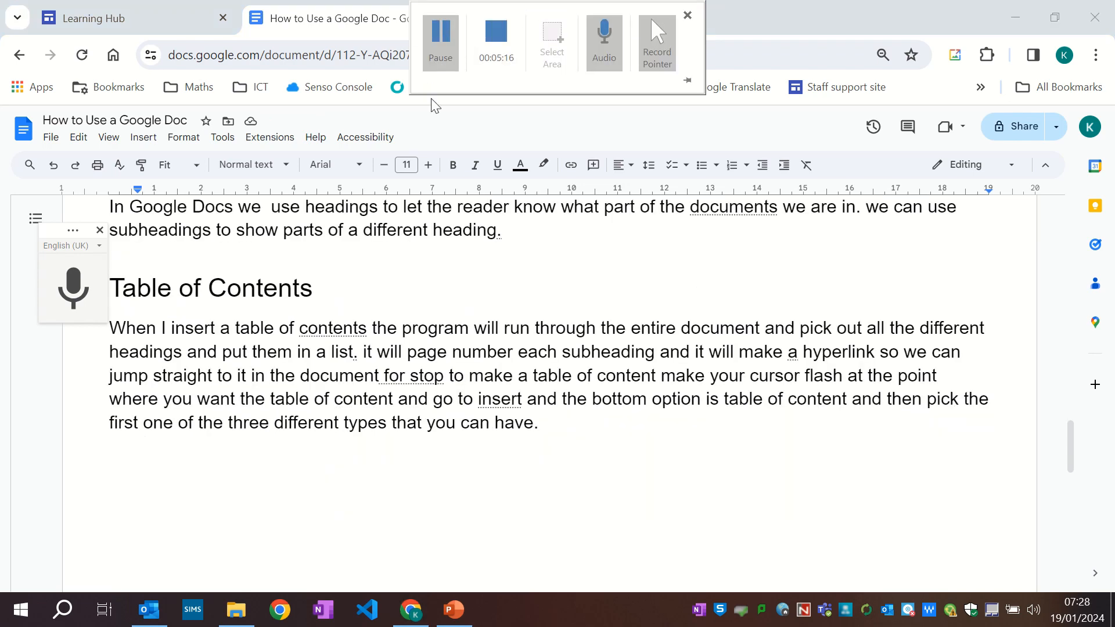
click(158, 485)
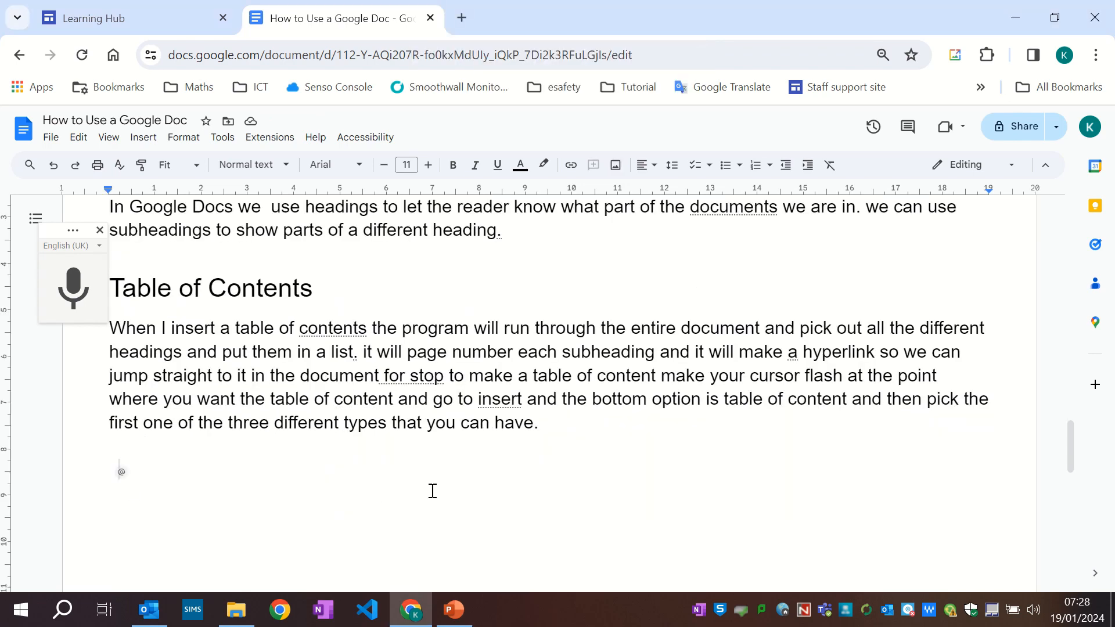
text(Formatting)
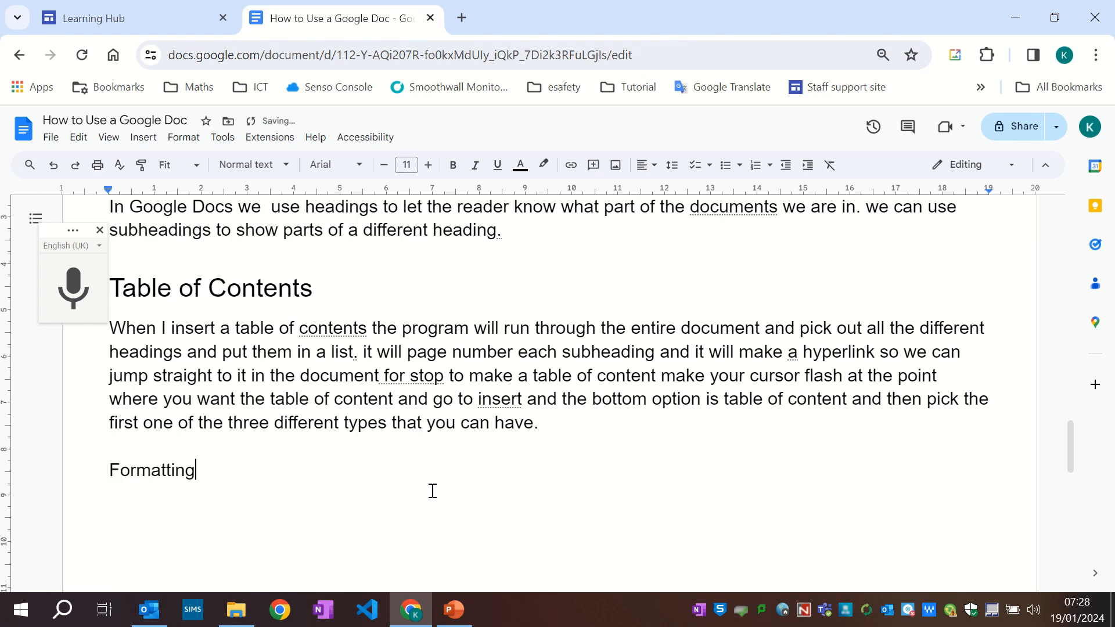
key(Return)
key(Up)
key(shift+Down)
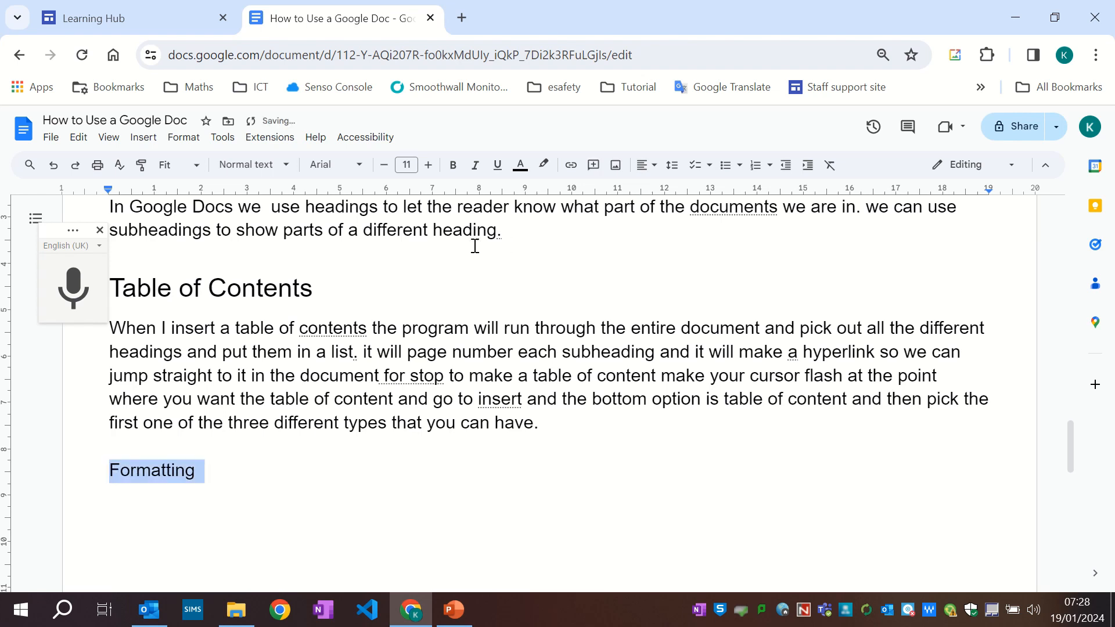
click(259, 167)
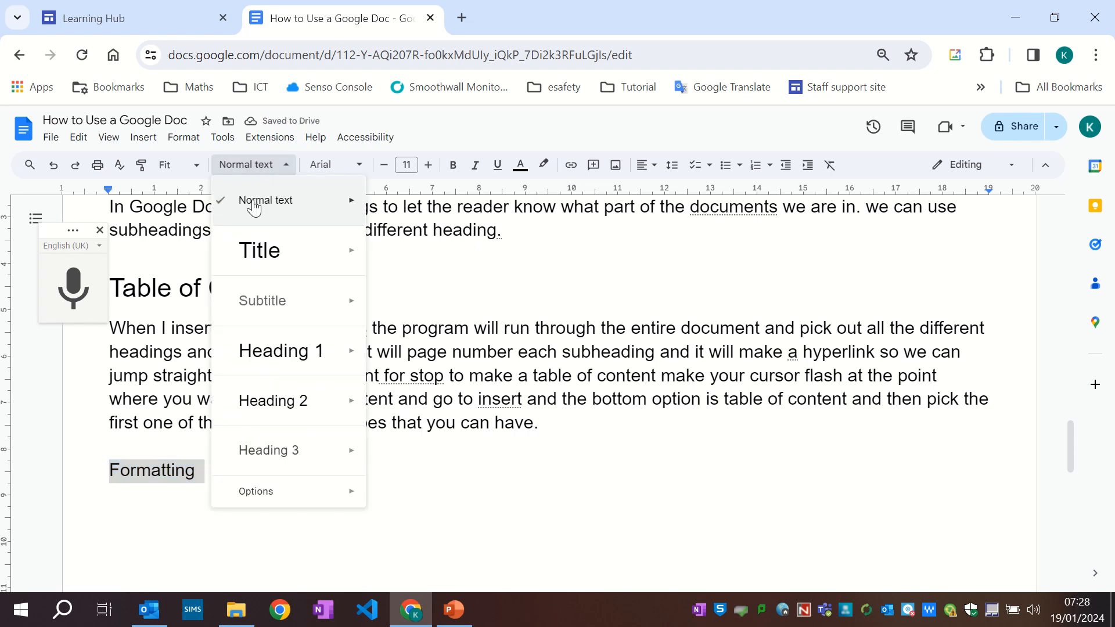
click(275, 372)
click(116, 514)
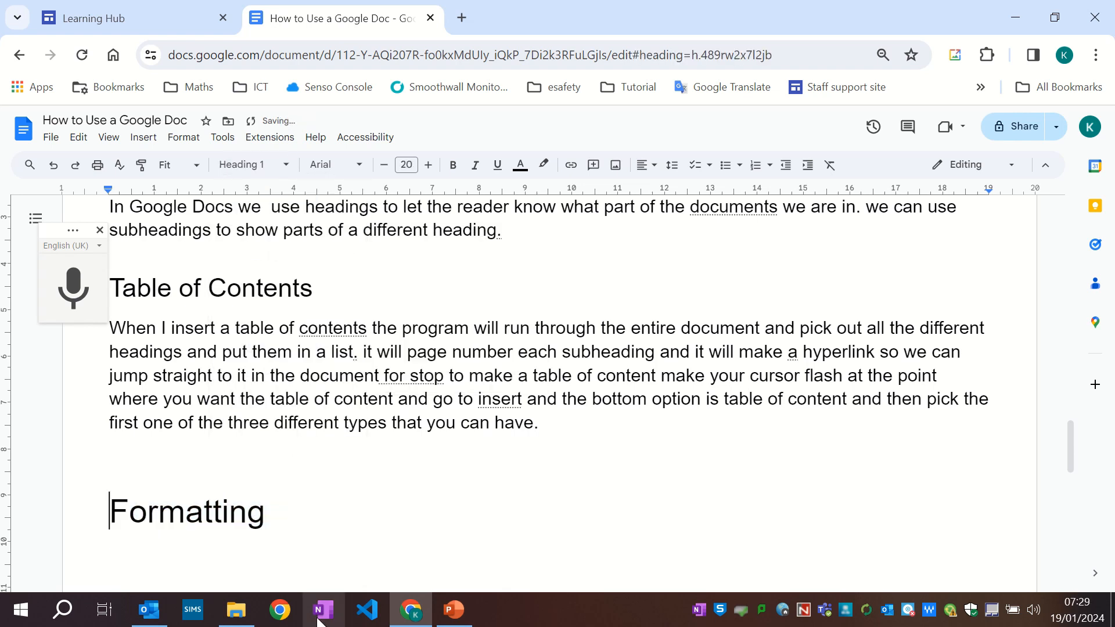
- Insert a page break before the "Formatting" heading to start that section on a new page
key(ctrl+Return)
mouse_move(235, 616)
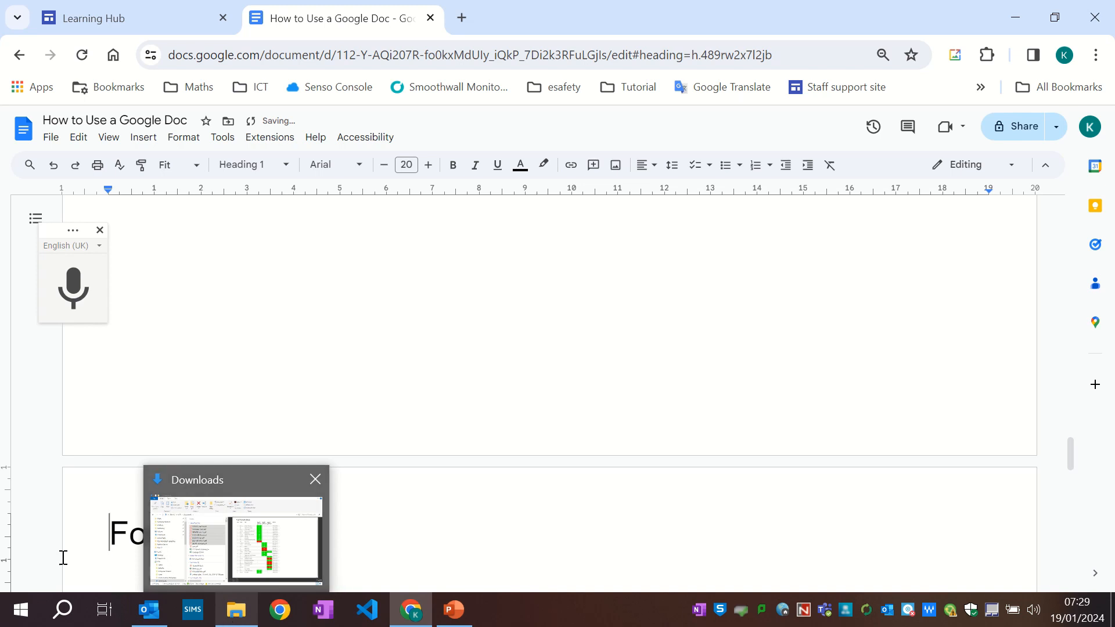
- Add a "Force New Page" line below the "Formatting" heading and style it as Heading 2
click(340, 538)
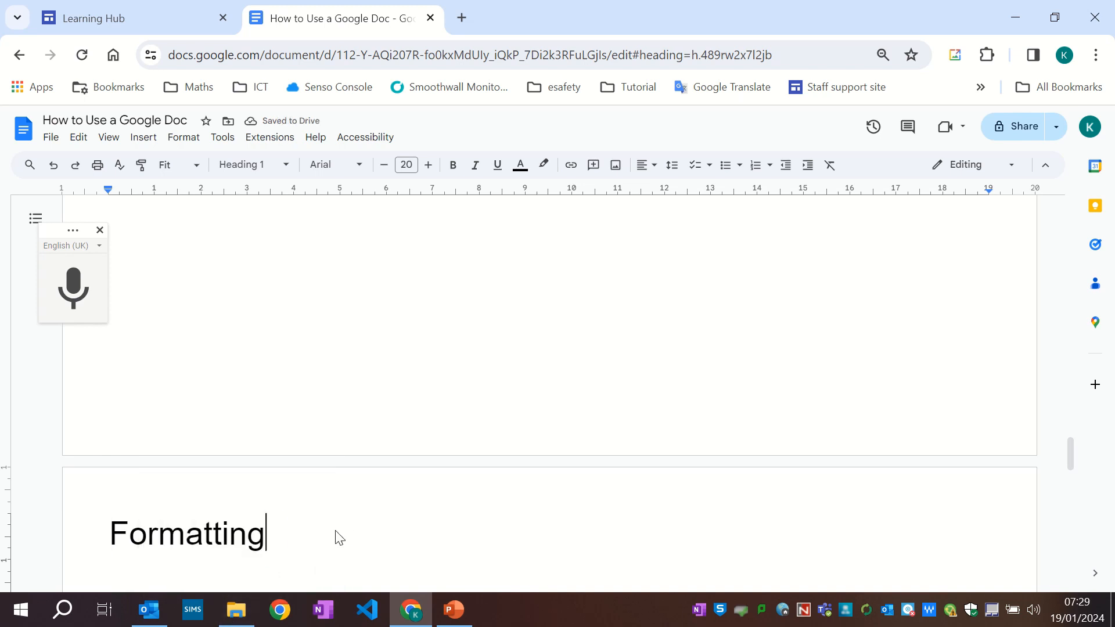
key(Return)
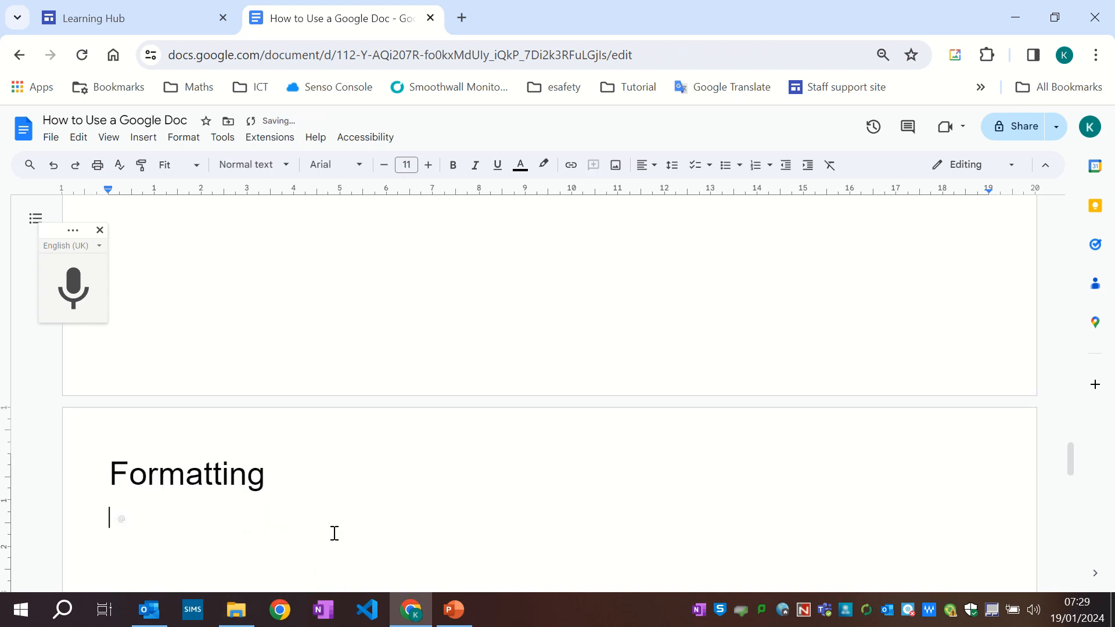
text(Force New )
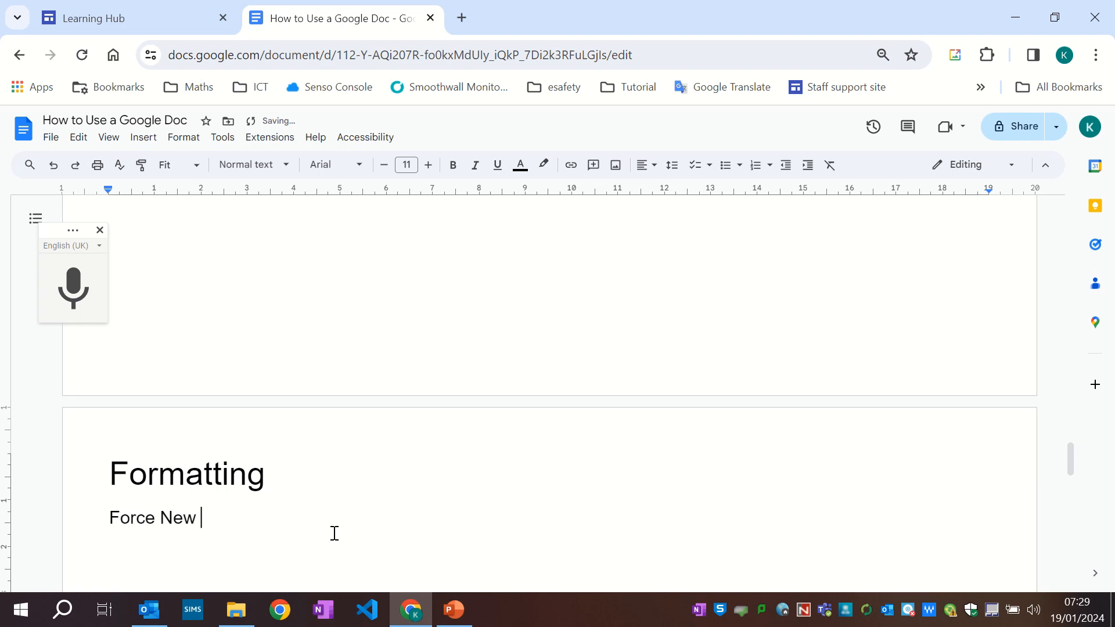
text(Page)
key(Return)
key(shift+Up)
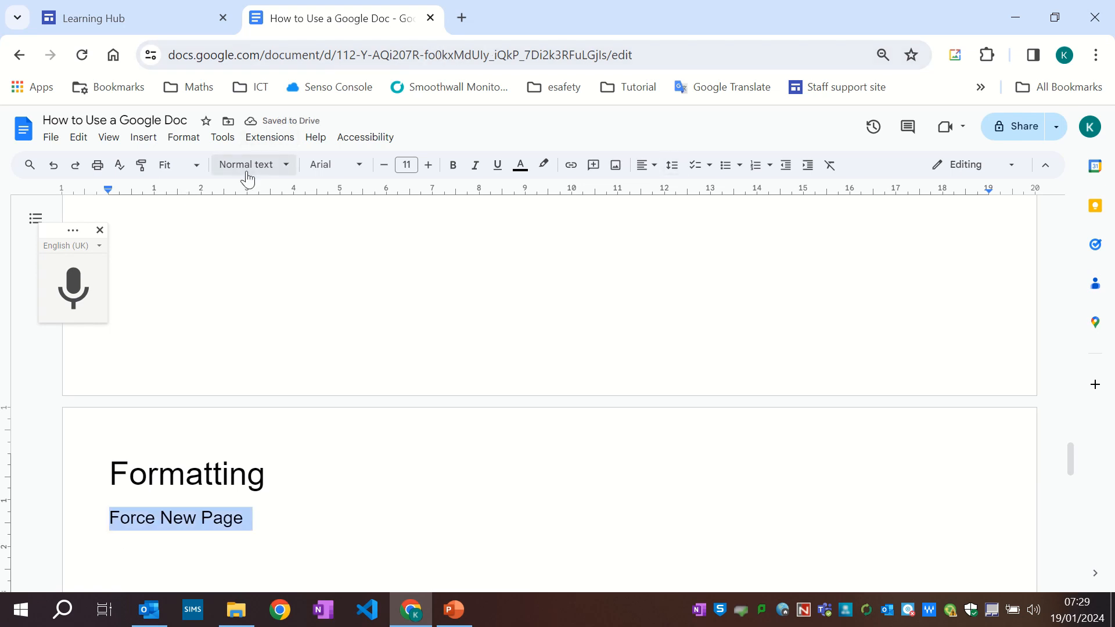
click(246, 167)
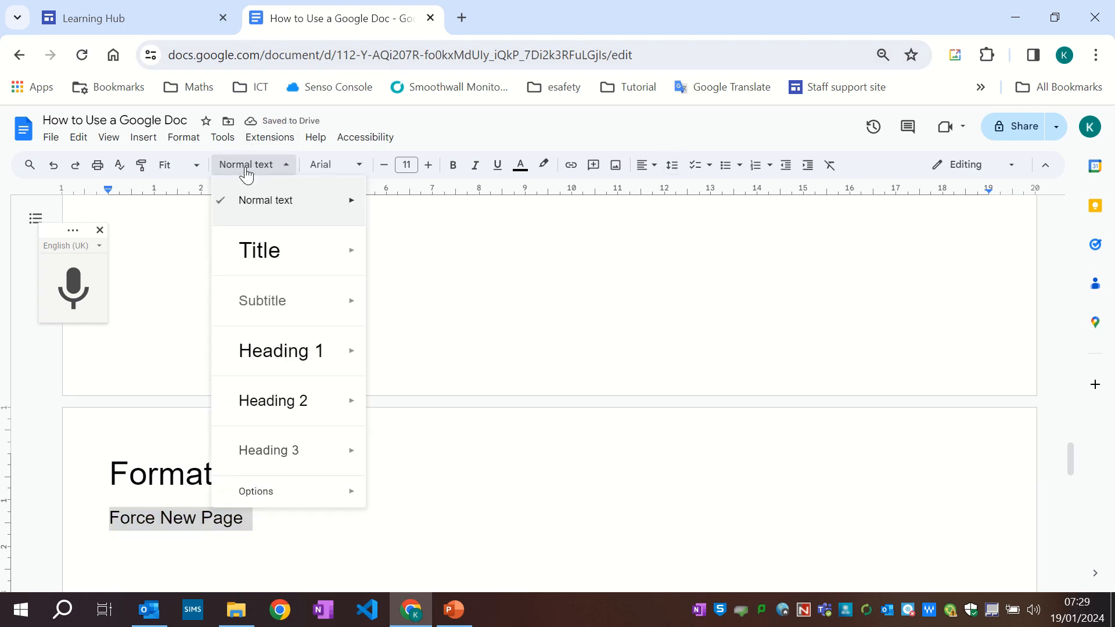
click(297, 405)
scroll(145, 496, down, 1)
- Dictate a paragraph under "Force New Page" about using Ctrl and Enter to start a new page, and fix its ending to "won't."
click(117, 488)
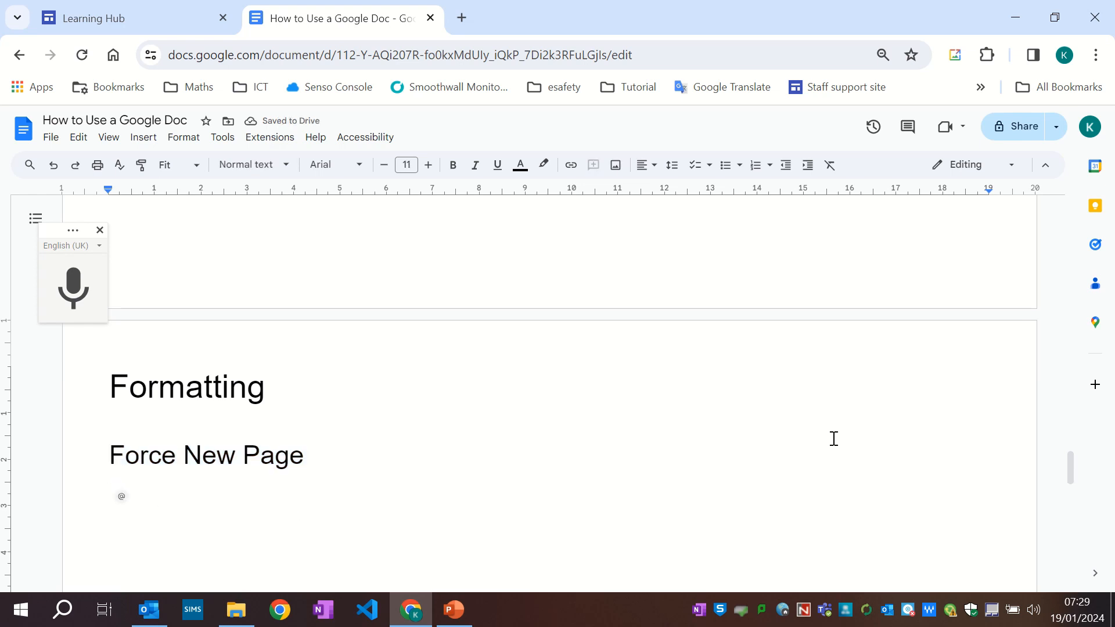
click(70, 286)
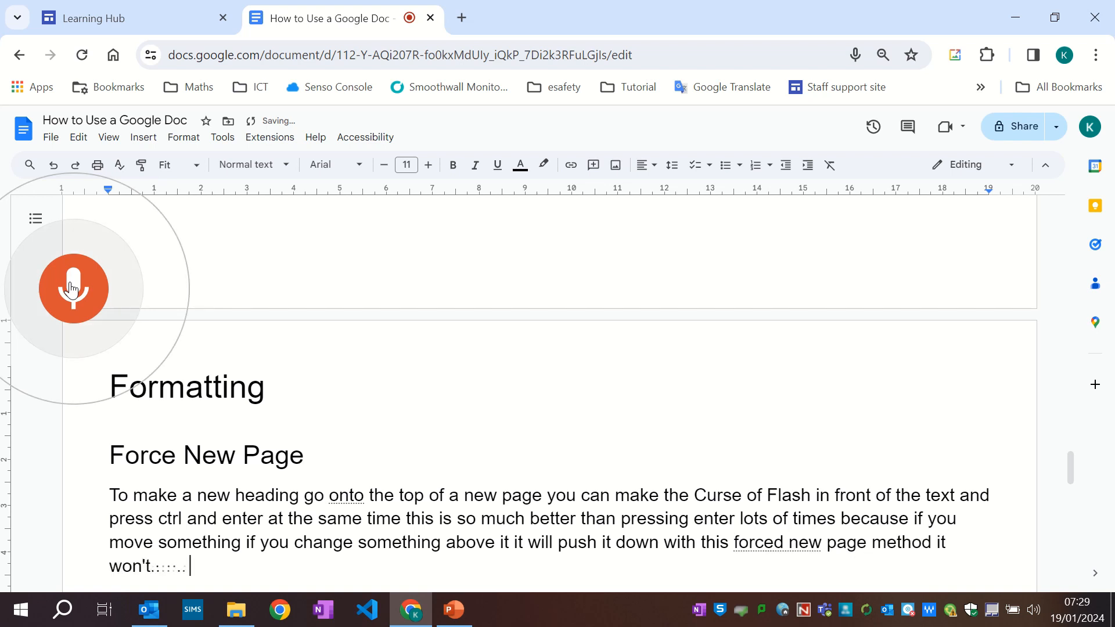
click(100, 291)
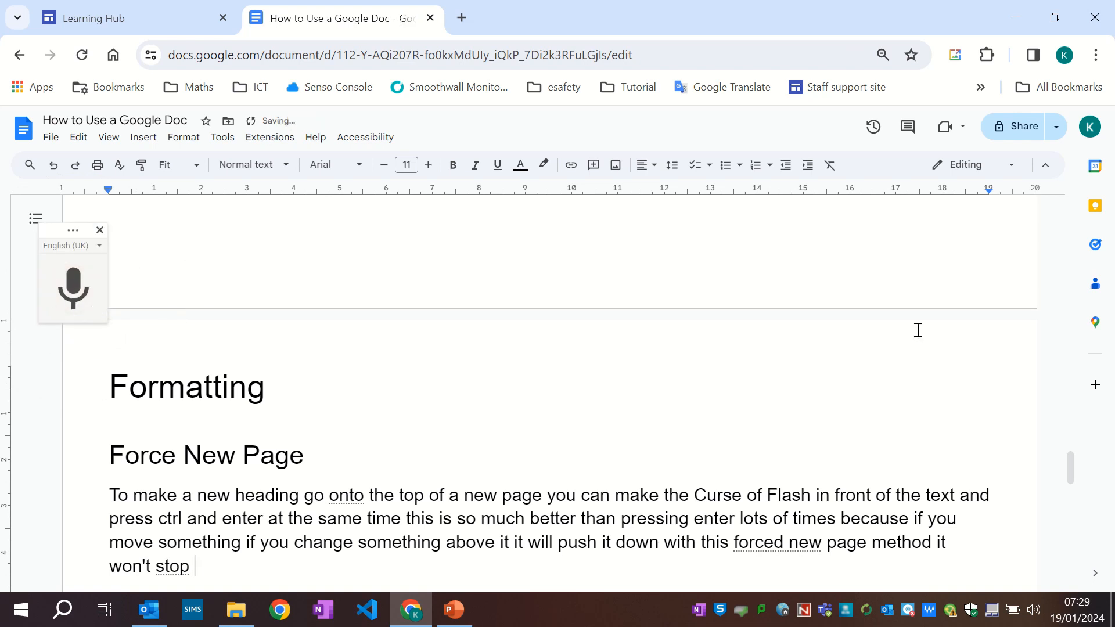
key(BackSpace)
key(BackSpace)
key(BackSpace)
key(BackSpace)
- Add a "Tables" line after a blank line below the "Force New Page" paragraph and style it as Heading 2
key(Return)
key(Return)
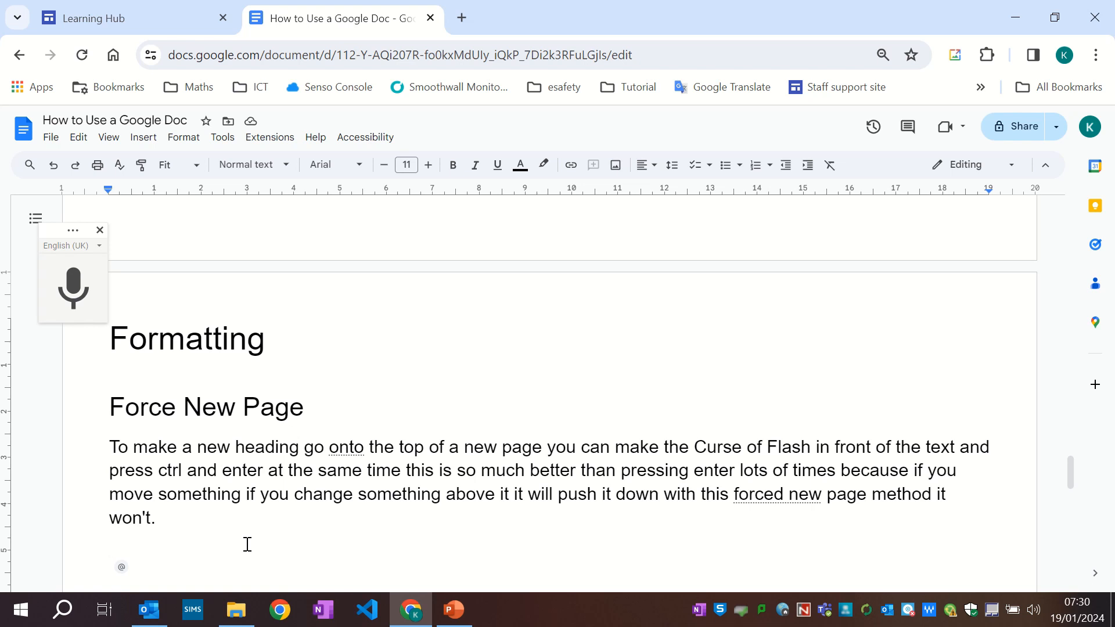
text(Tables)
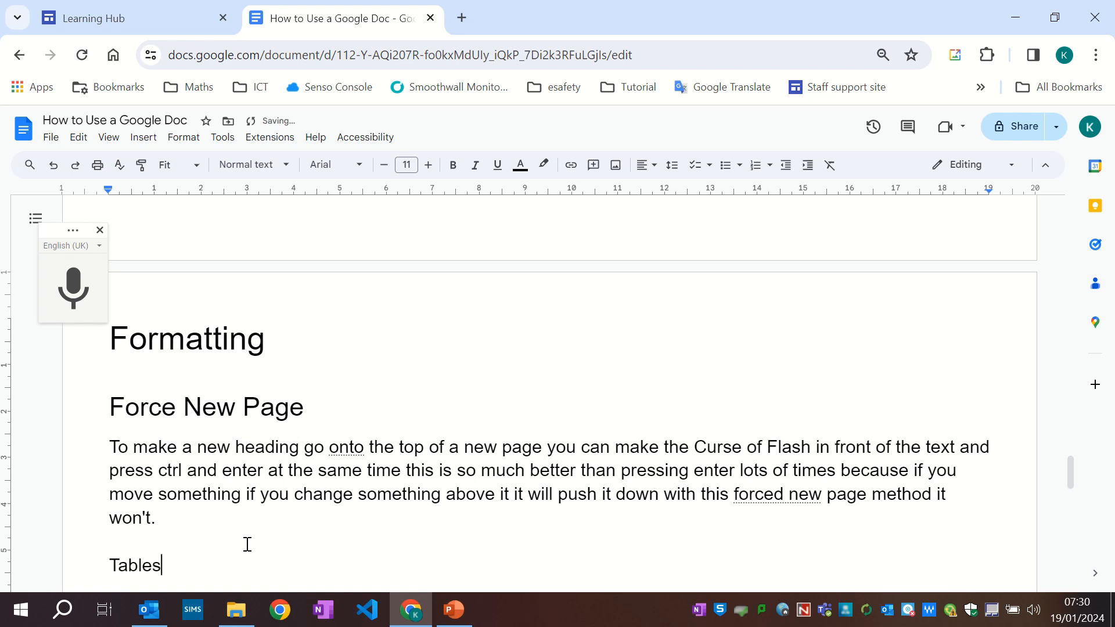
key(Return)
key(shift+Up)
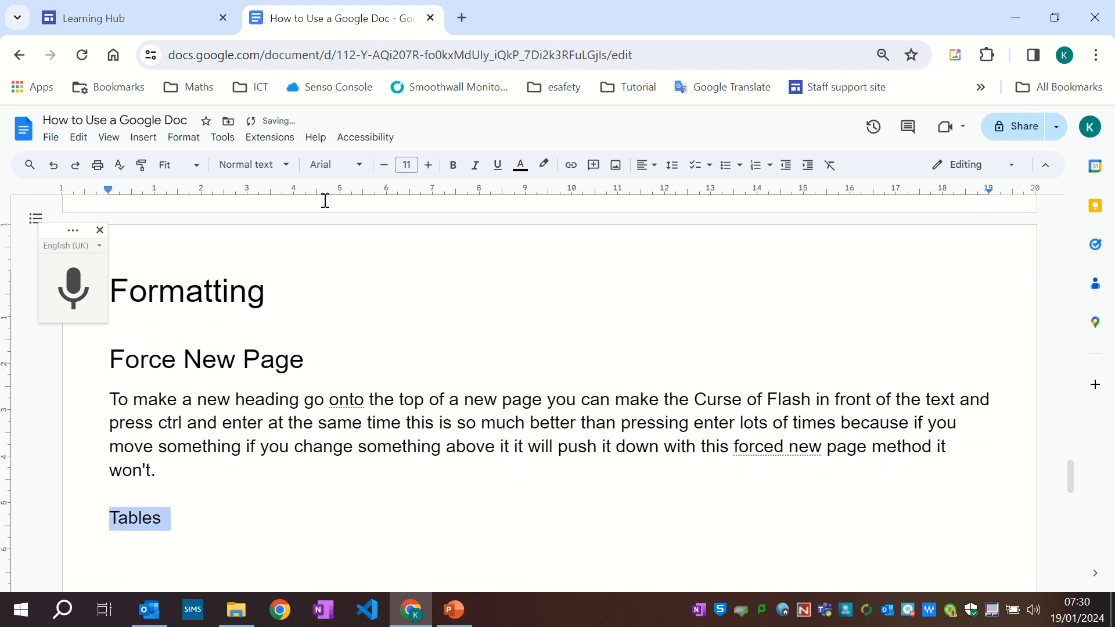
click(254, 164)
click(299, 398)
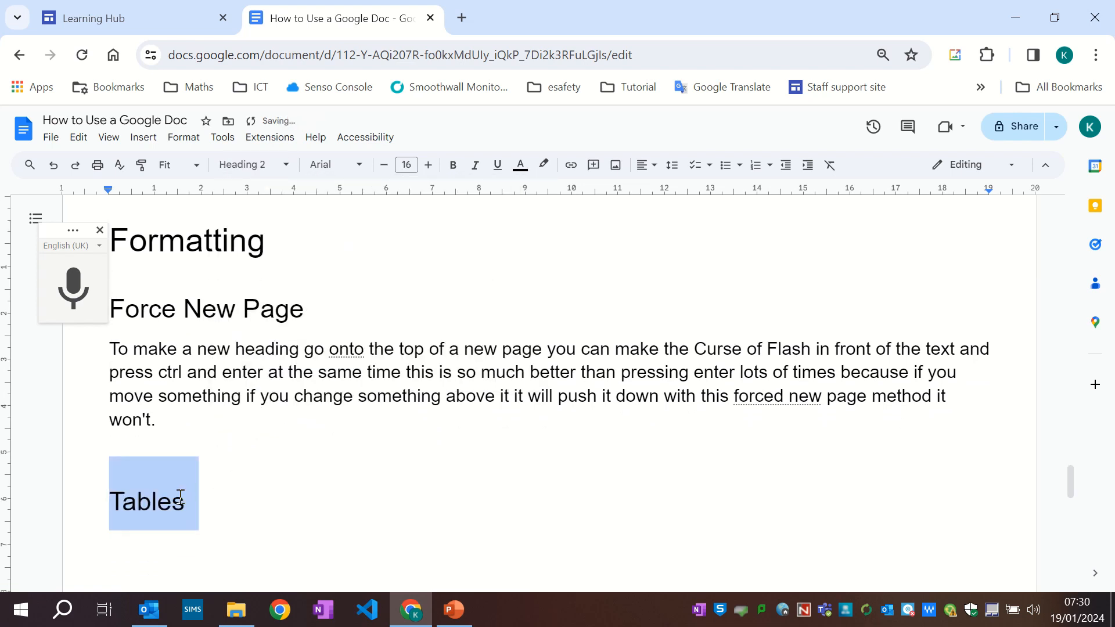
- Dictate a paragraph under "Tables" on why tables are useful and how to insert one by choosing columns and rows
click(116, 535)
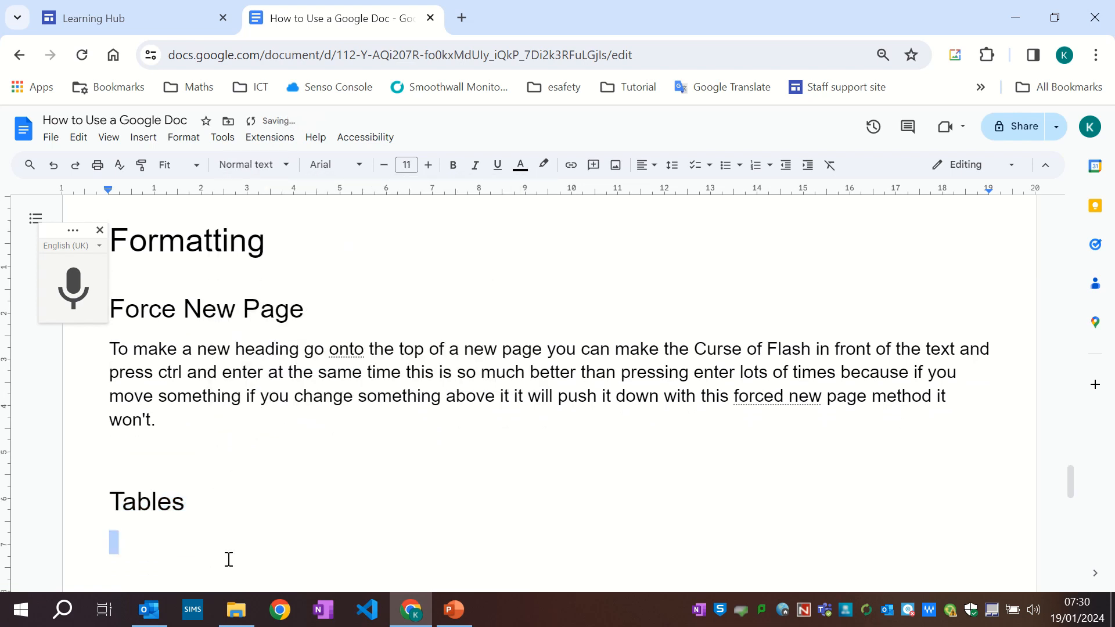
click(116, 541)
click(80, 294)
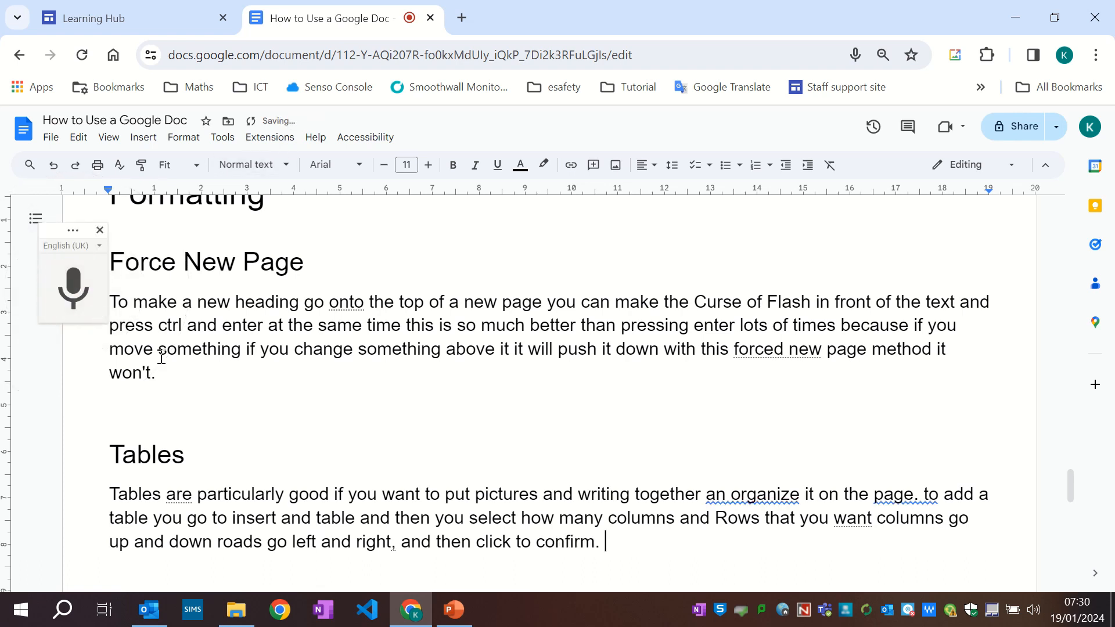
- Add a "Fonts" line below the "Tables" paragraph and style it as Heading 2
drag(120, 562, 267, 575)
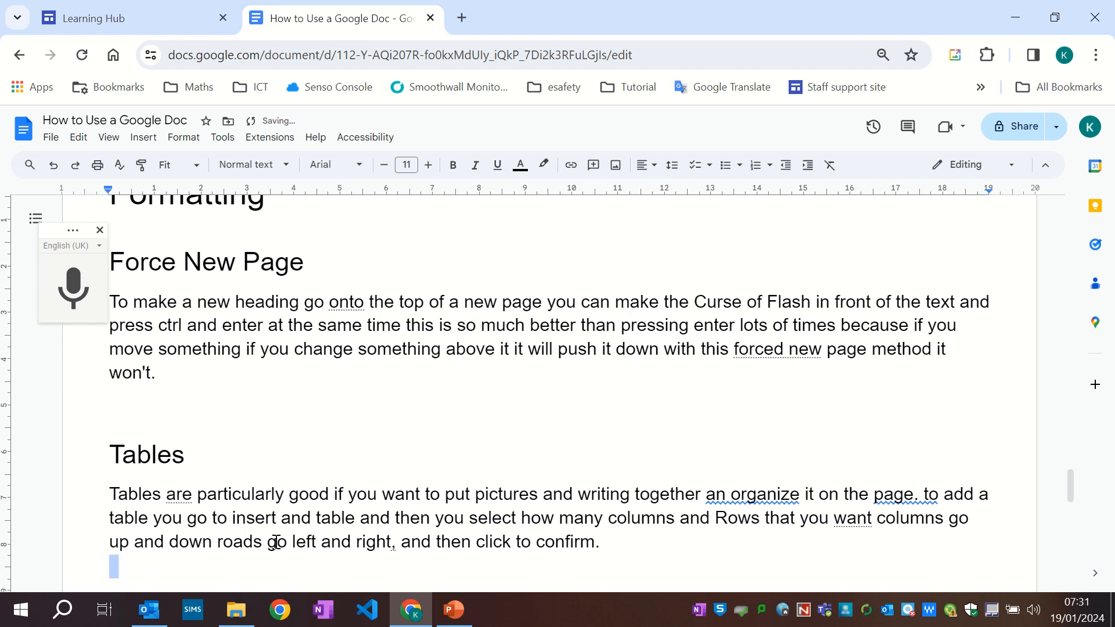
key(Return)
key(BackSpace)
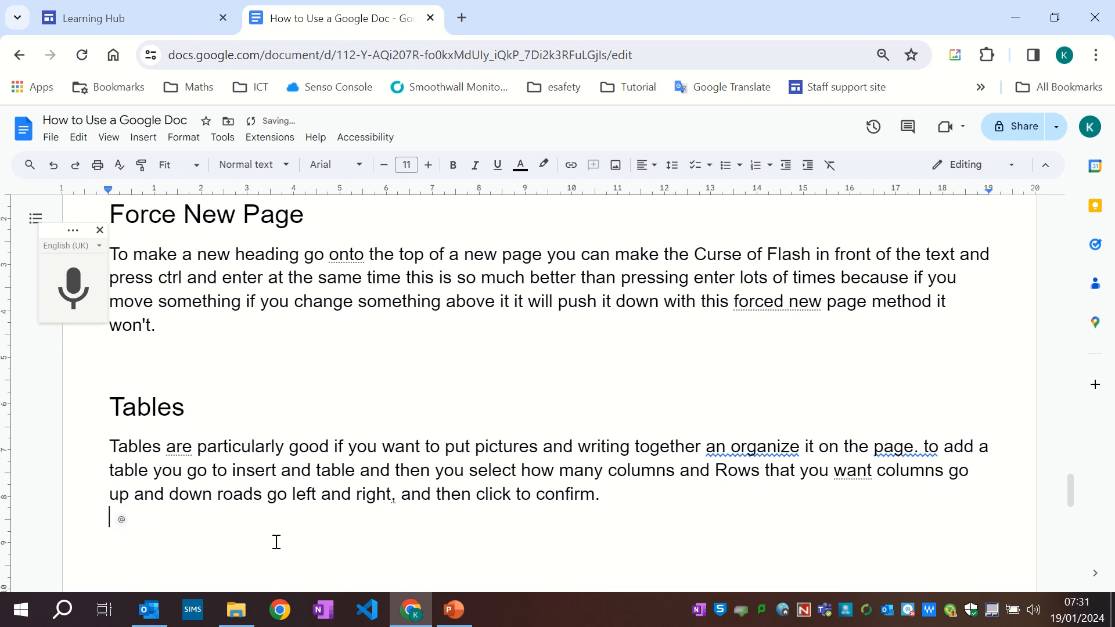
text(Fonts)
key(Return)
key(shift+Up)
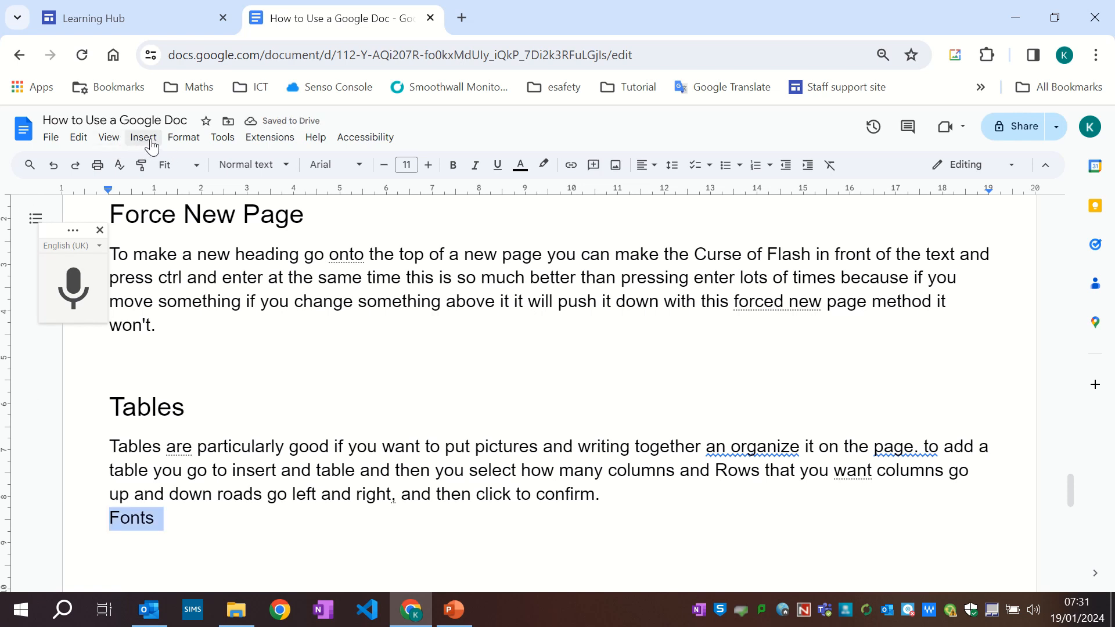
click(250, 165)
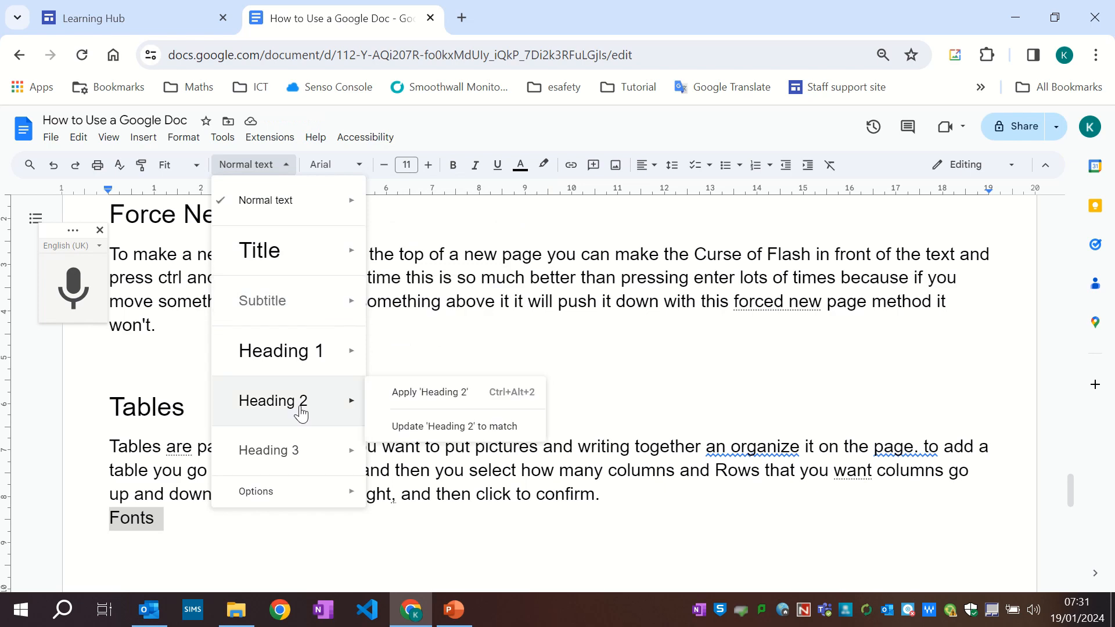
click(301, 413)
scroll(194, 577, down, 4)
drag(117, 365, 165, 364)
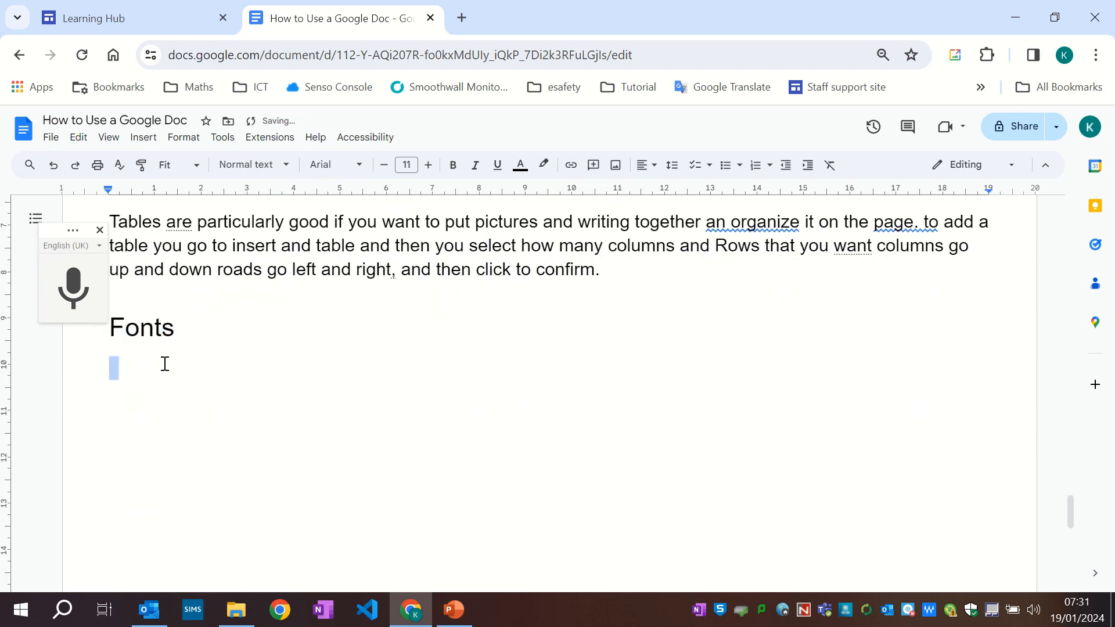
click(112, 363)
- Accept the suggested corrections in the "Tables" paragraph: "and organize", "page. To" and the spelling "organise"
click(759, 223)
click(791, 258)
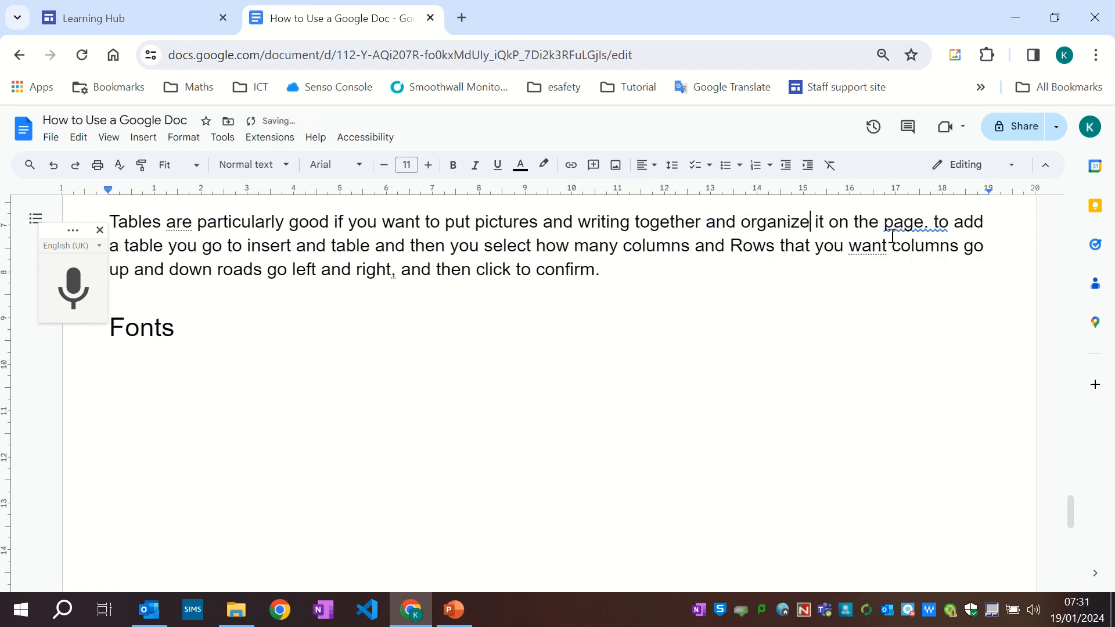
click(897, 221)
click(917, 251)
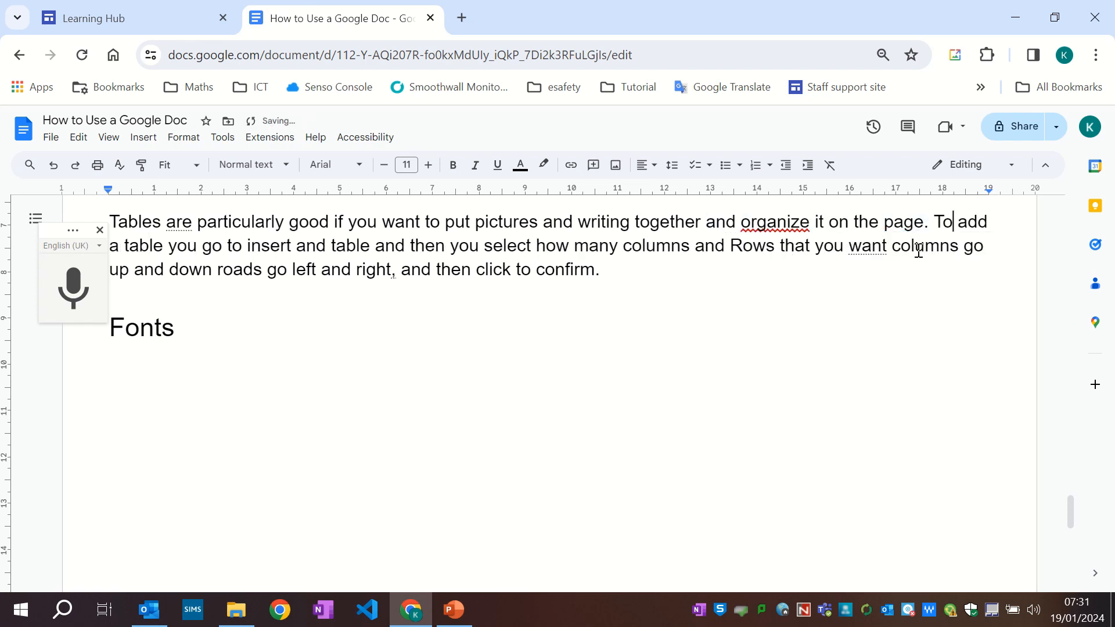
click(758, 224)
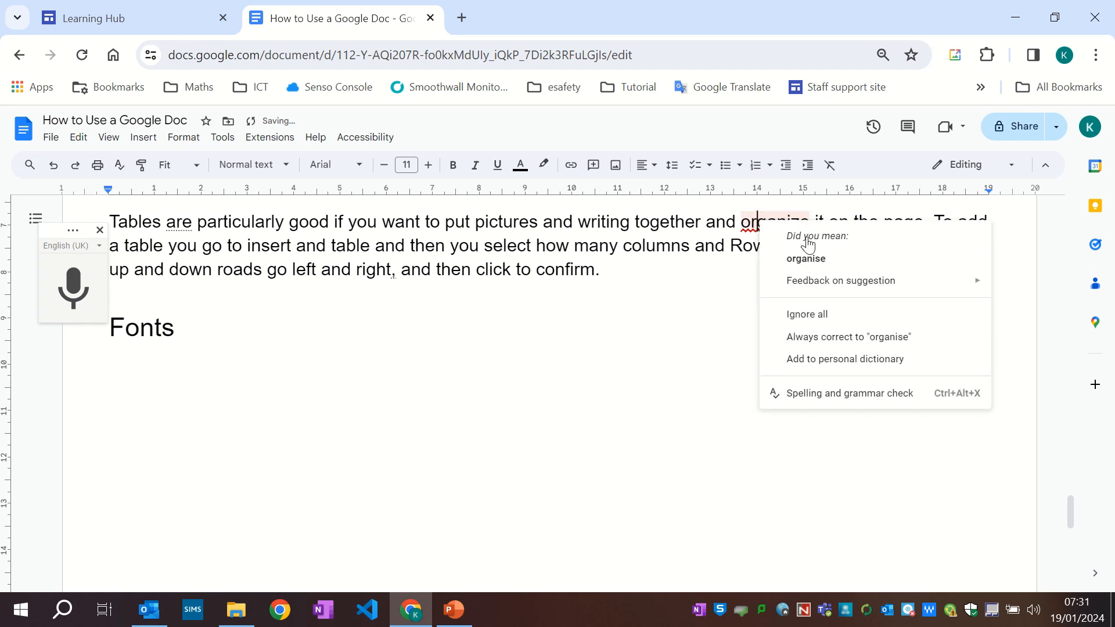
click(806, 260)
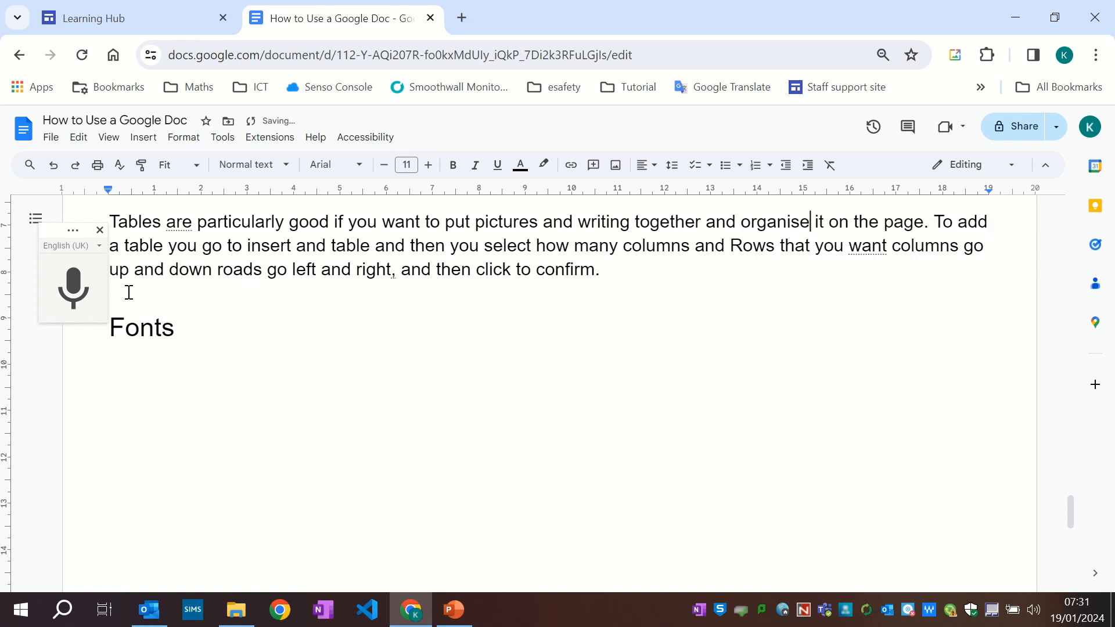
- Insert a table with 2 columns and 11 rows below the "Fonts" heading
click(109, 359)
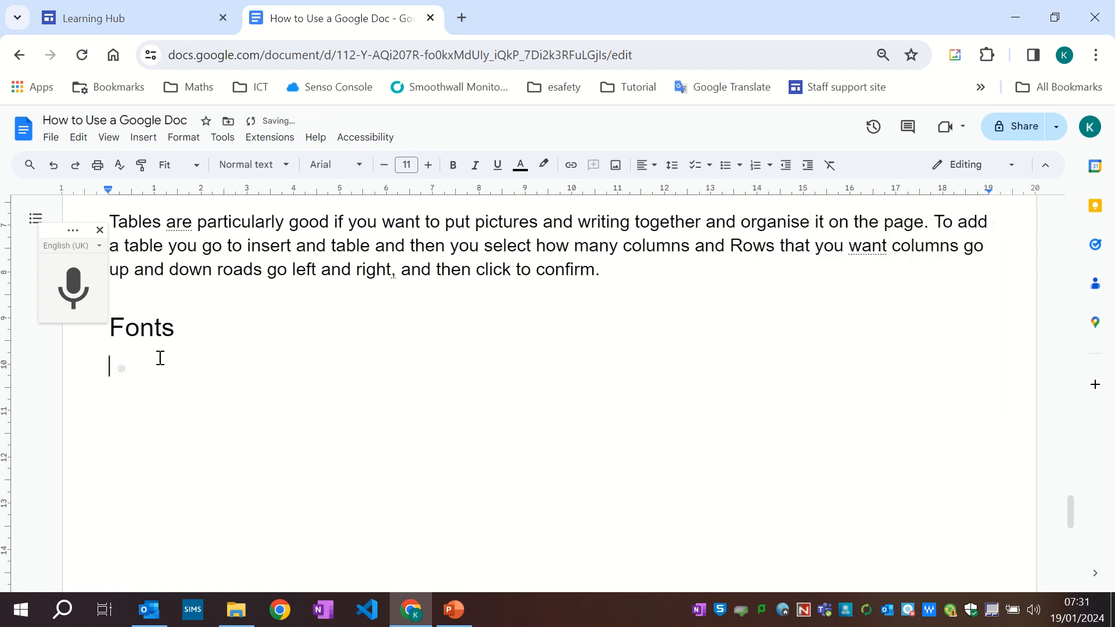
click(143, 138)
scroll(199, 197, up, 2)
mouse_move(194, 192)
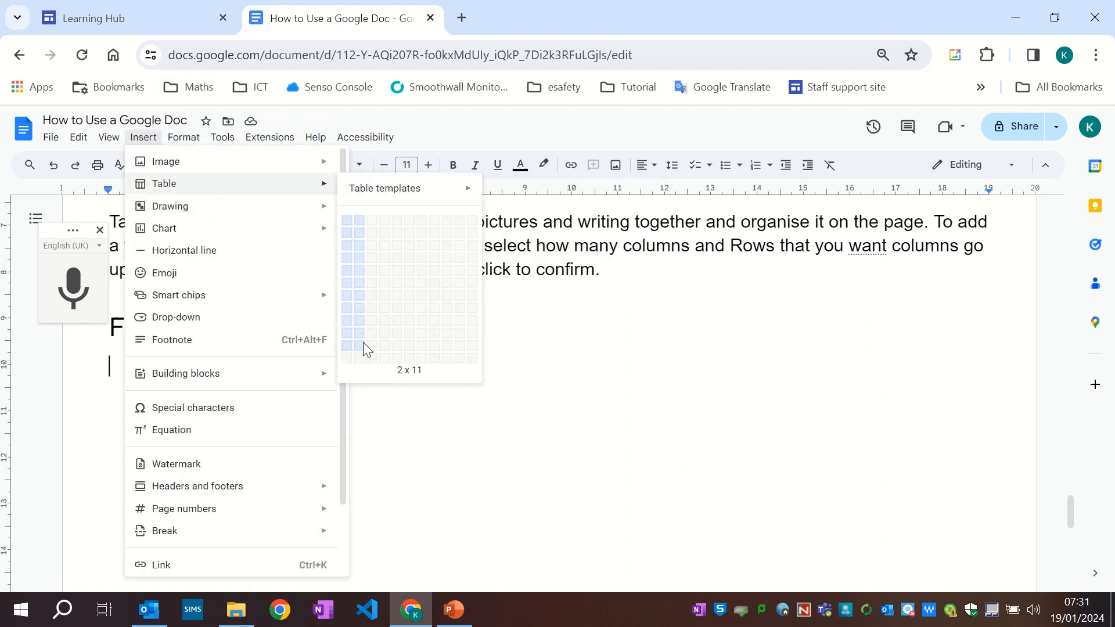
click(364, 344)
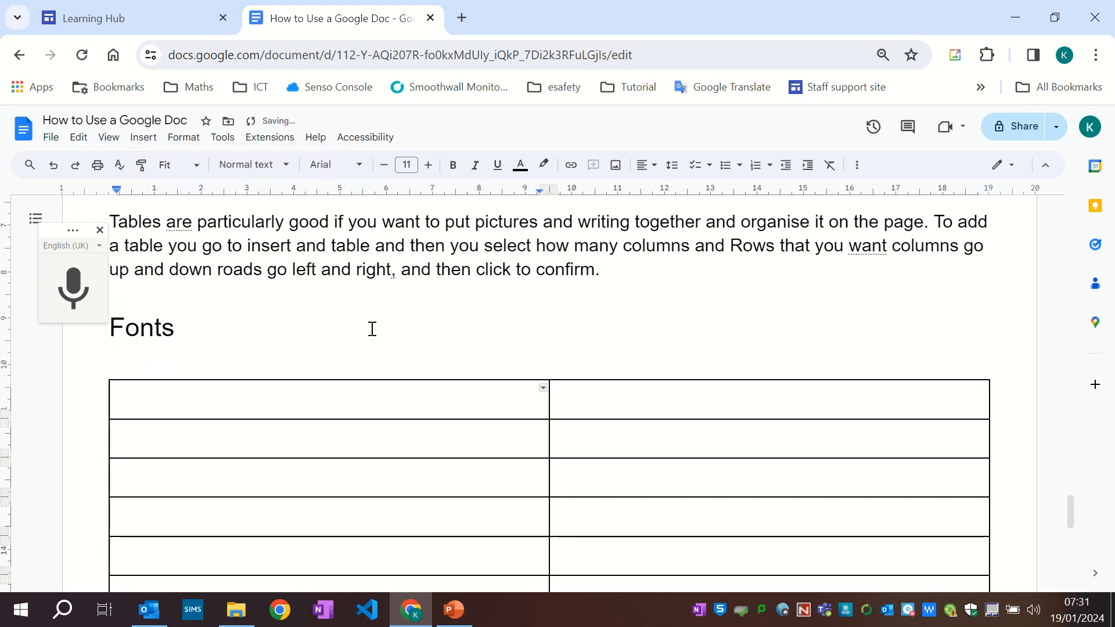
- Delete the blank line between the "Fonts" heading and the table
click(133, 356)
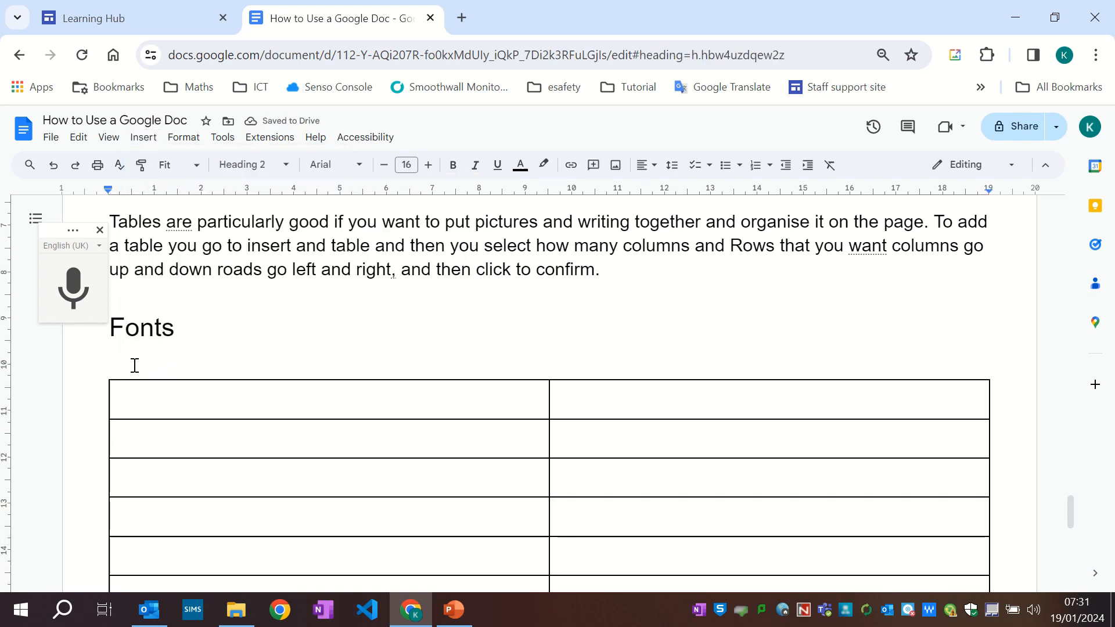
double_click(133, 370)
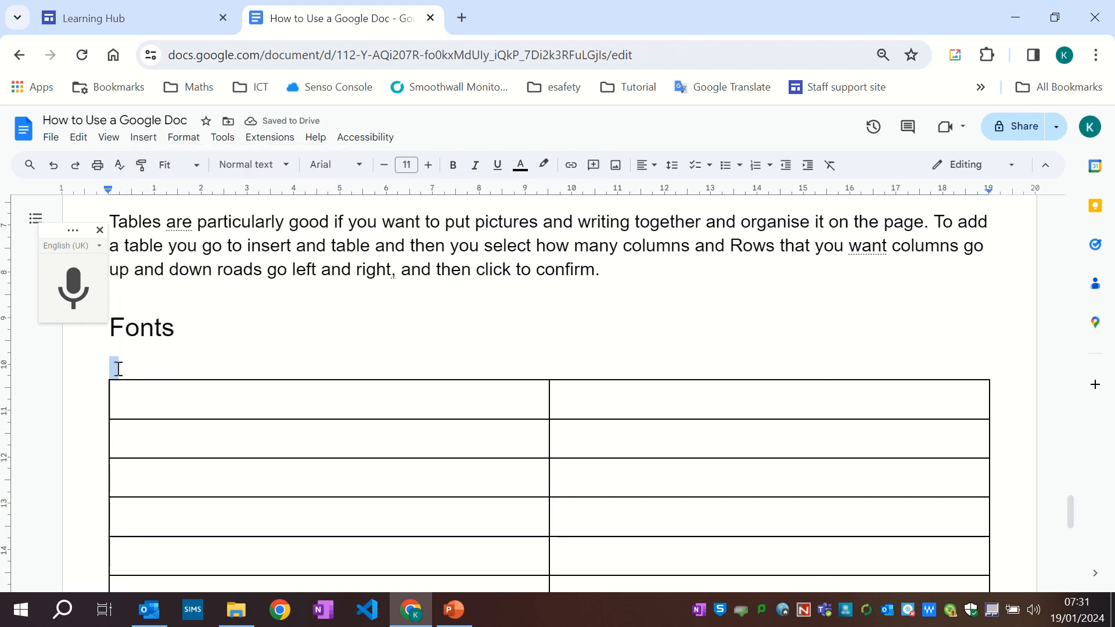
scroll(238, 291, up, 6)
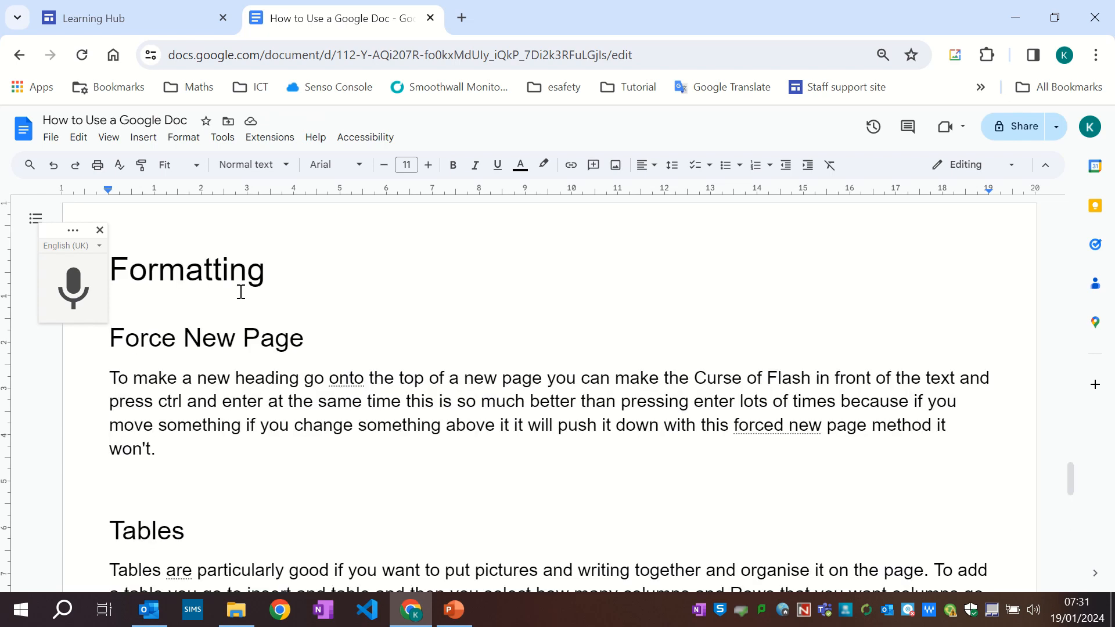
scroll(217, 319, down, 5)
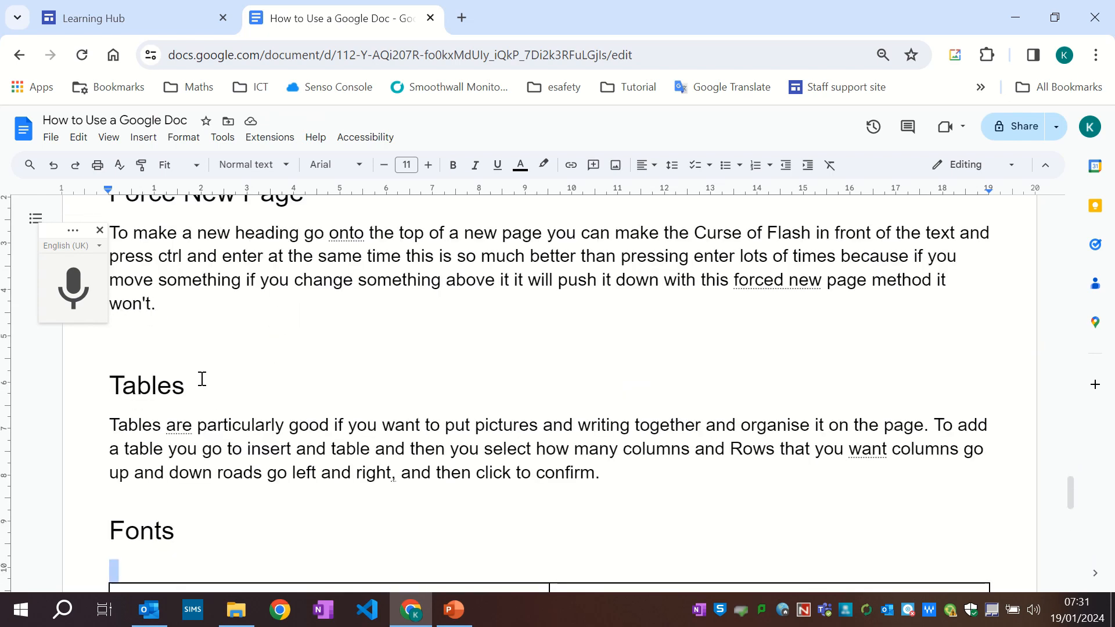
click(125, 459)
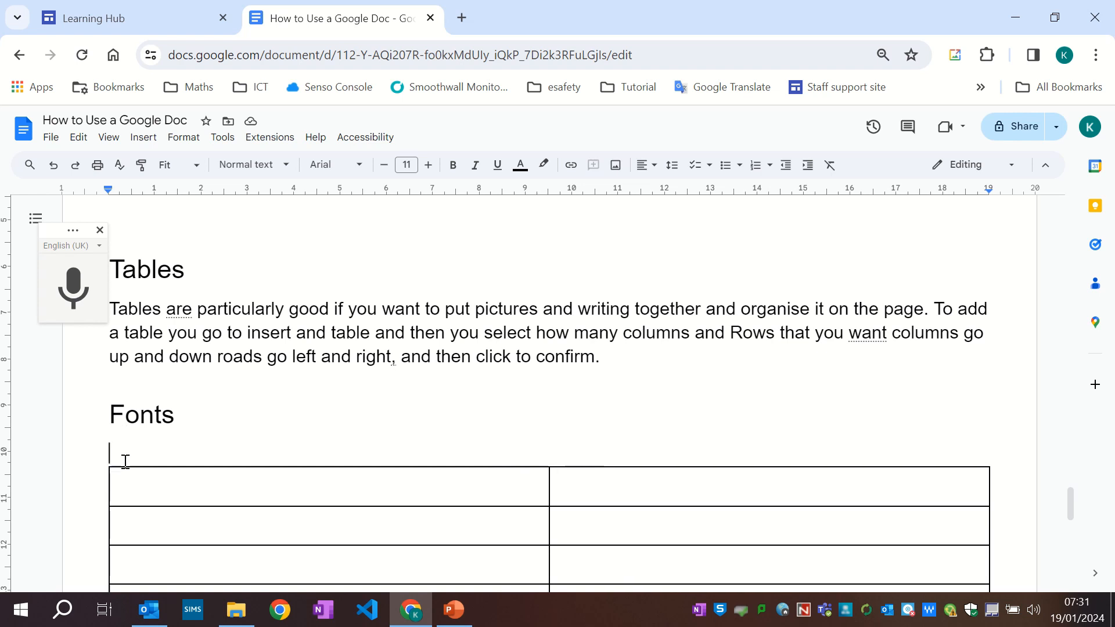
key(BackSpace)
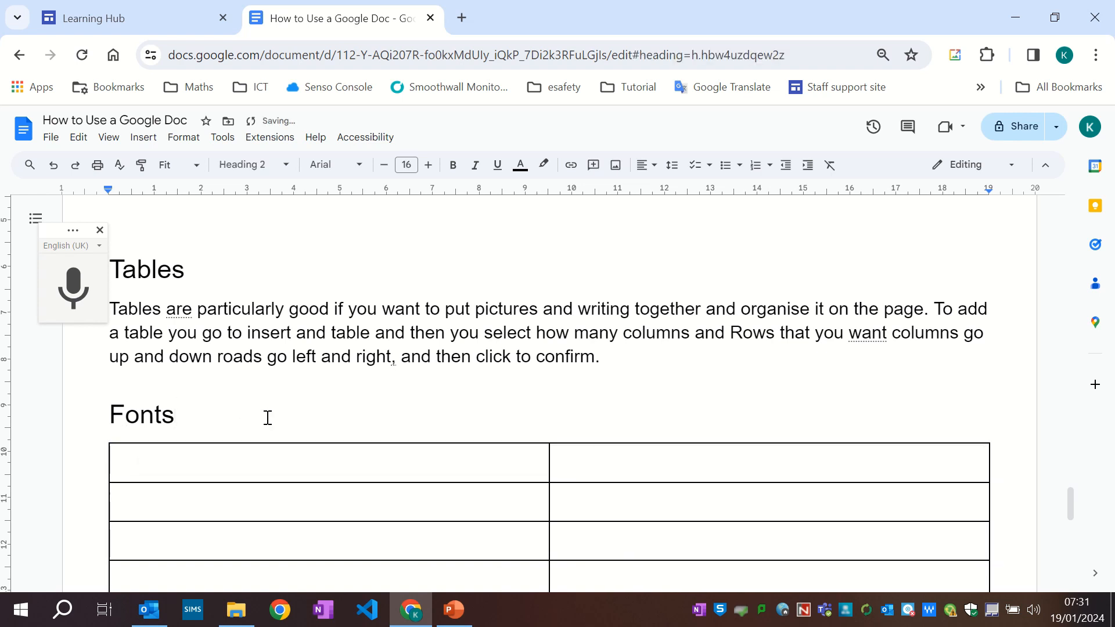
- Enter "Example" in the first cell of the table's top row
click(272, 461)
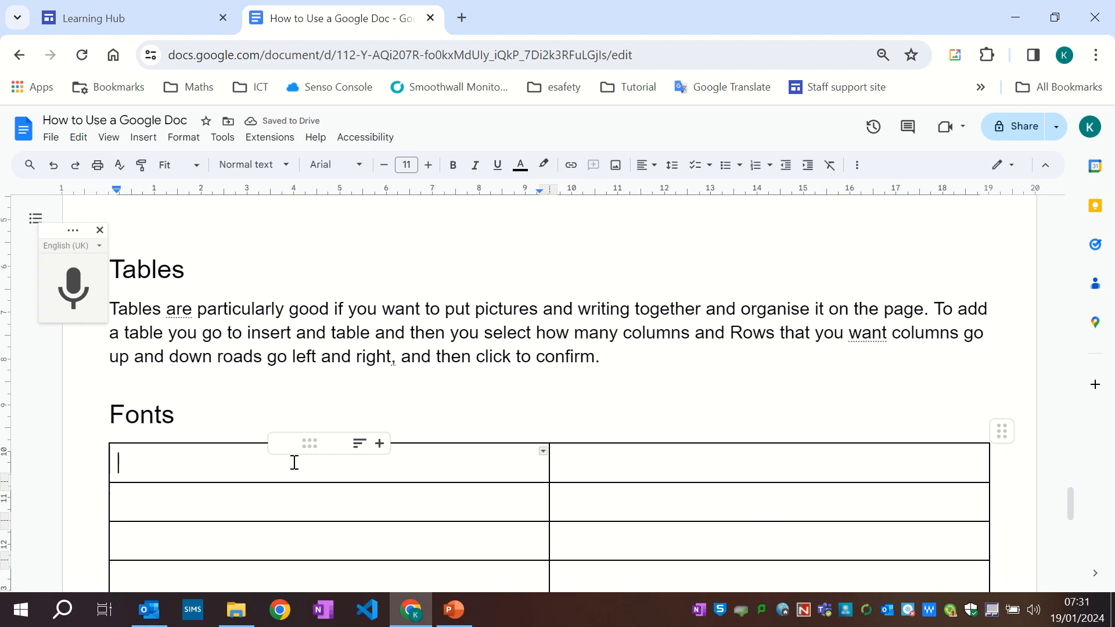
text(Example)
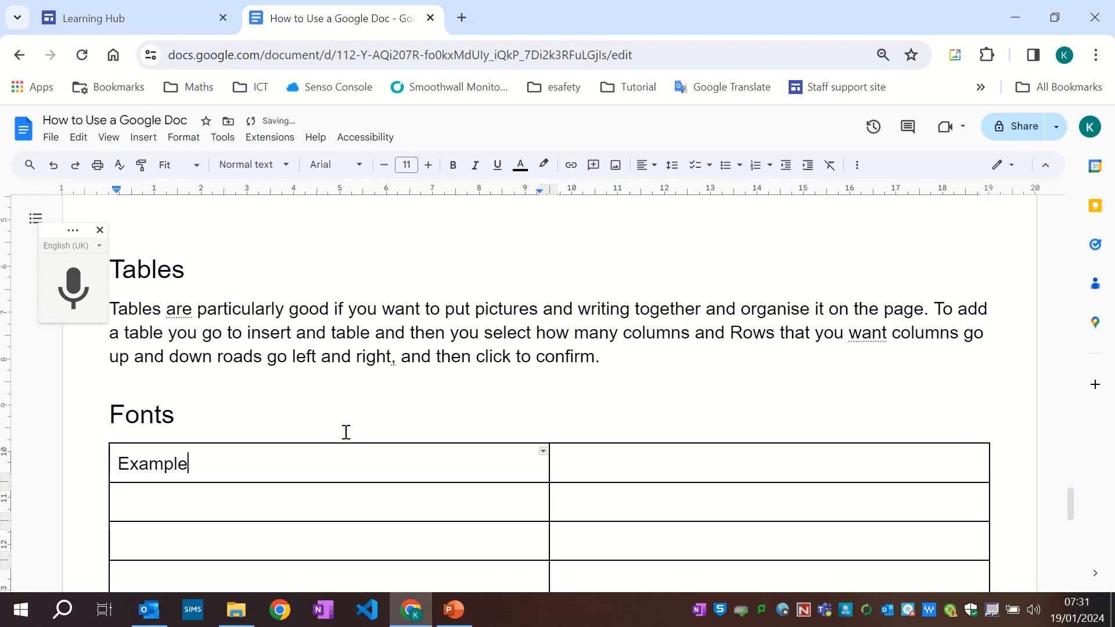
- Enter "Instructions" in the second cell of the table's top row
click(578, 458)
text(Ins)
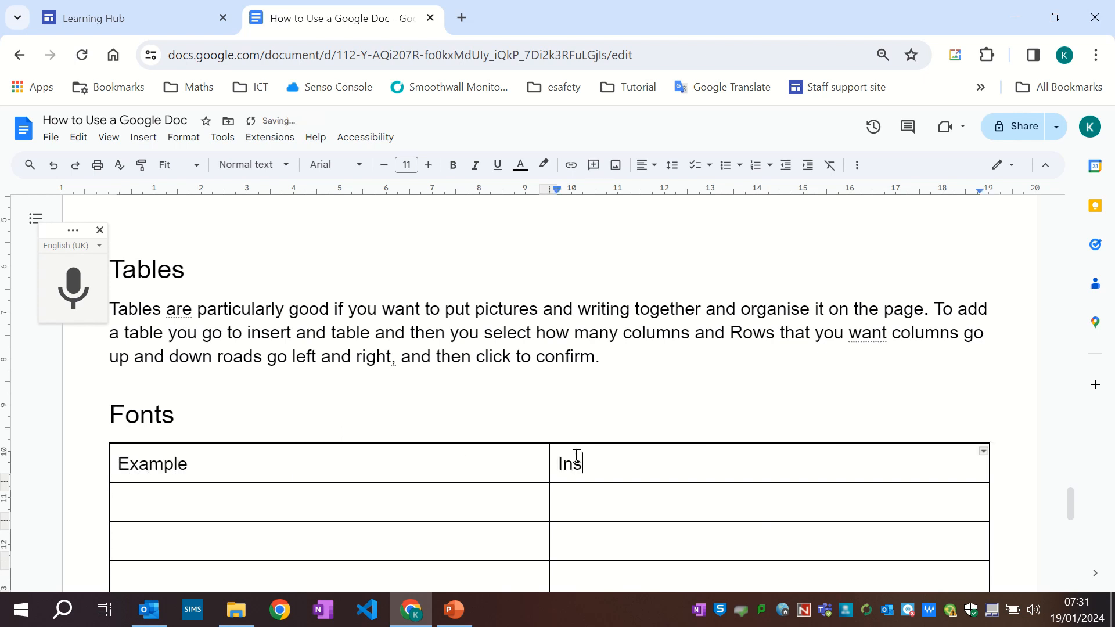
text(tructions)
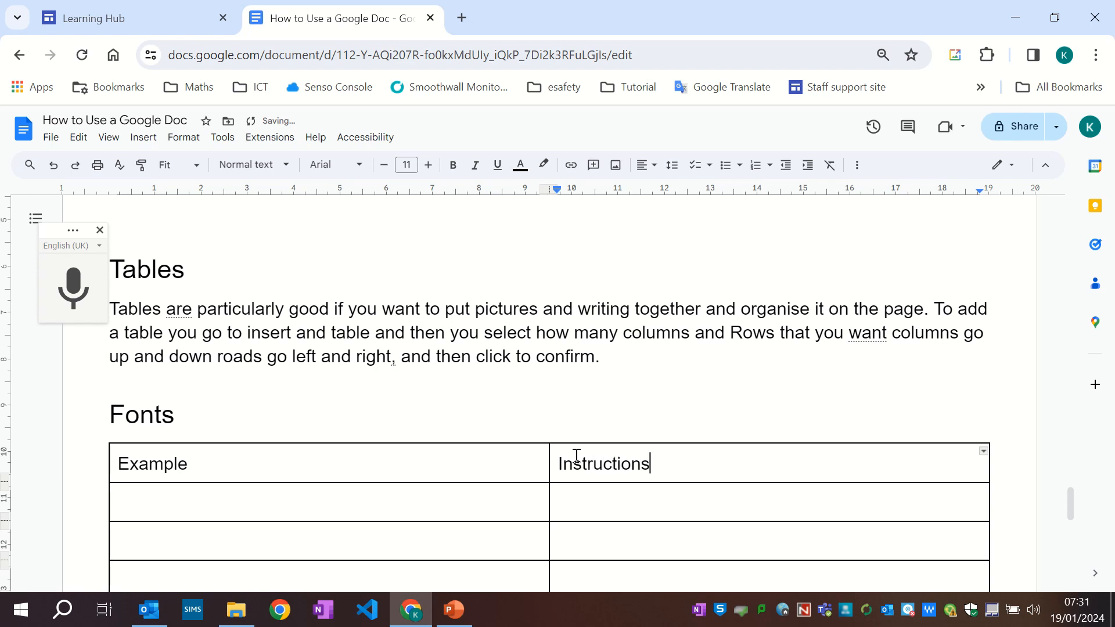
- Format the table's header row with a blue cell background and bold white text
drag(682, 463, 400, 466)
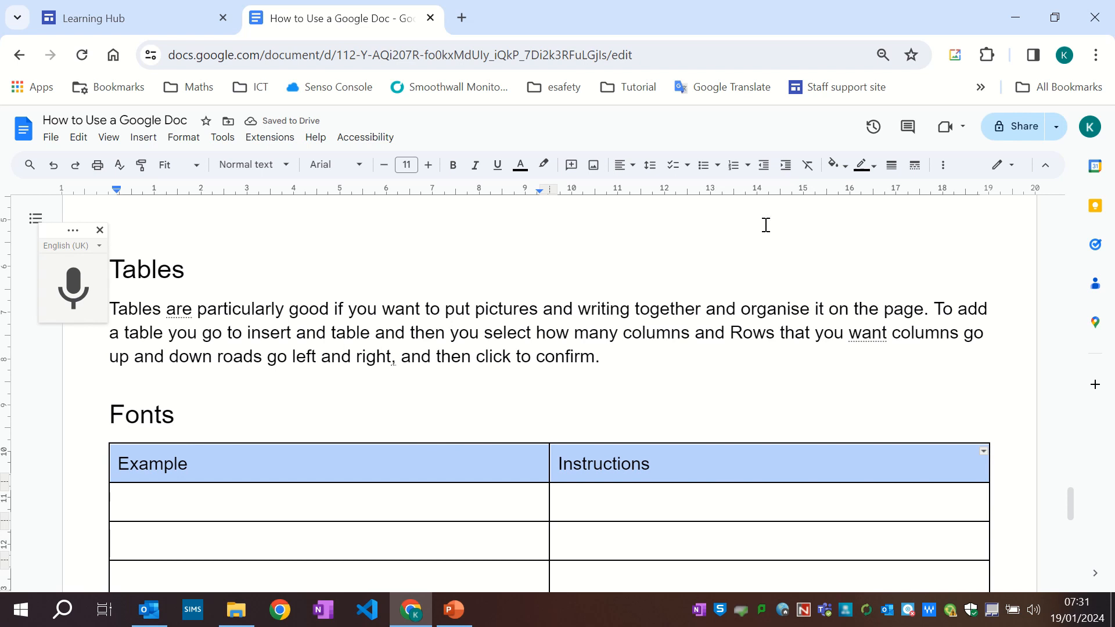
click(843, 168)
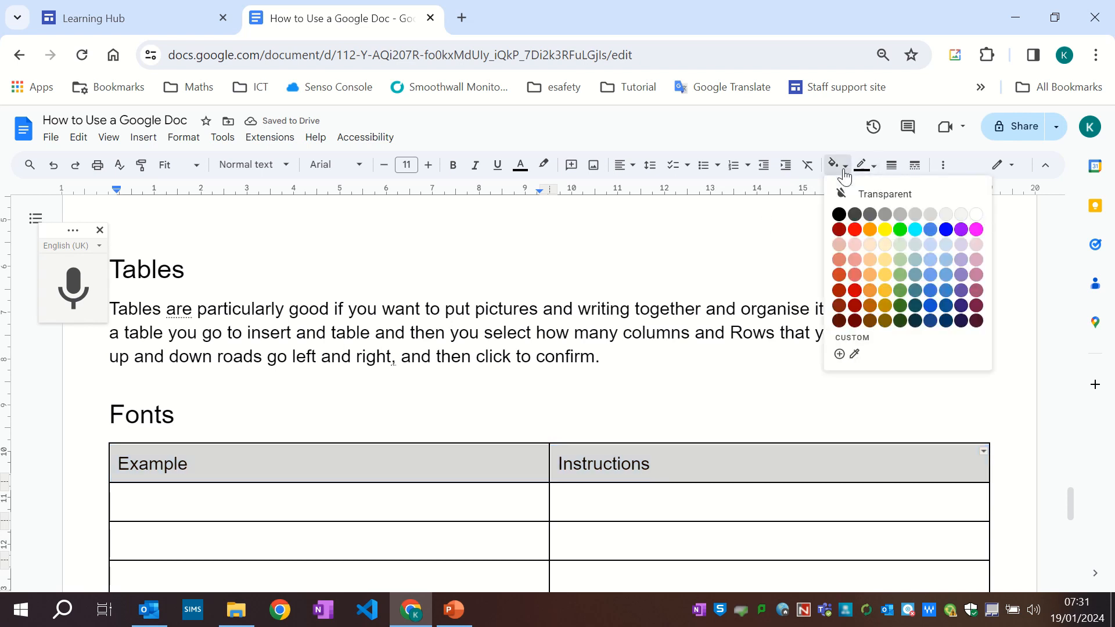
click(946, 230)
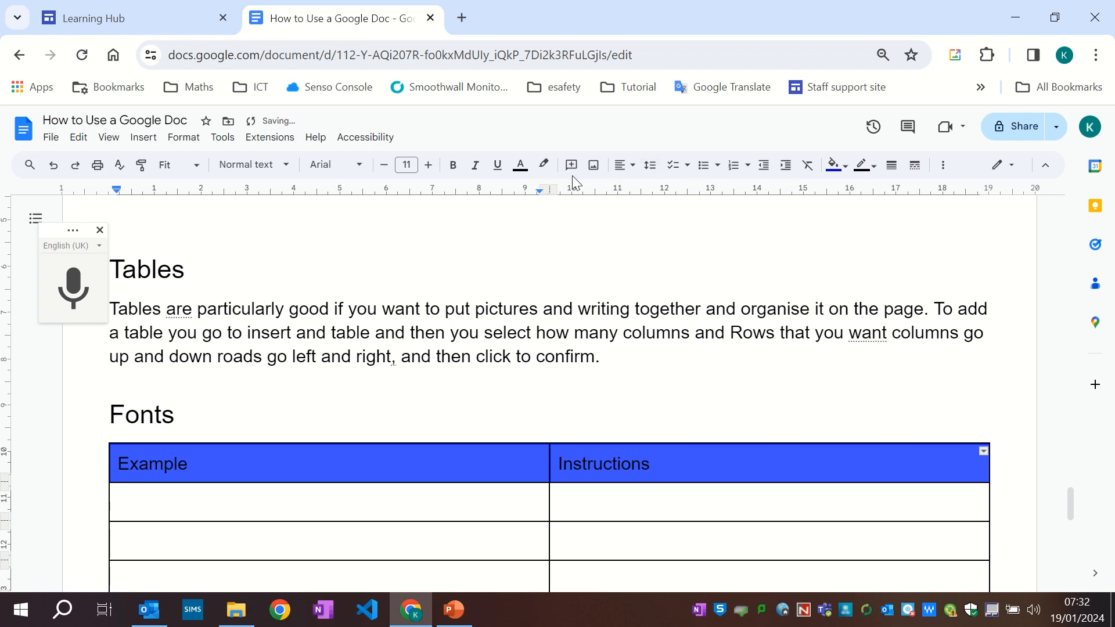
click(520, 165)
click(663, 195)
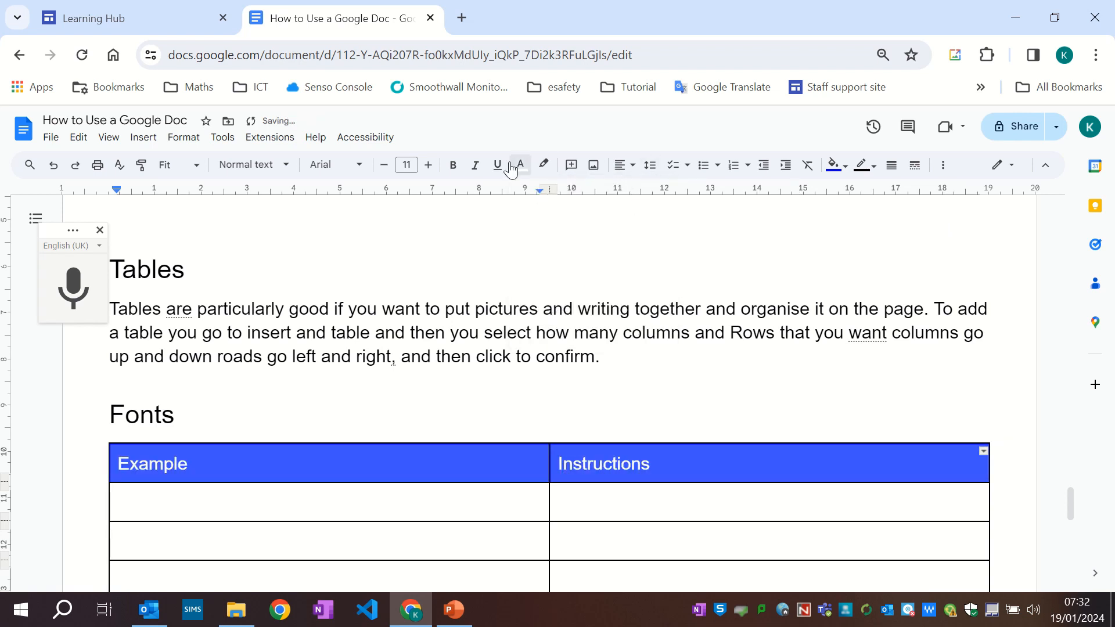
click(453, 165)
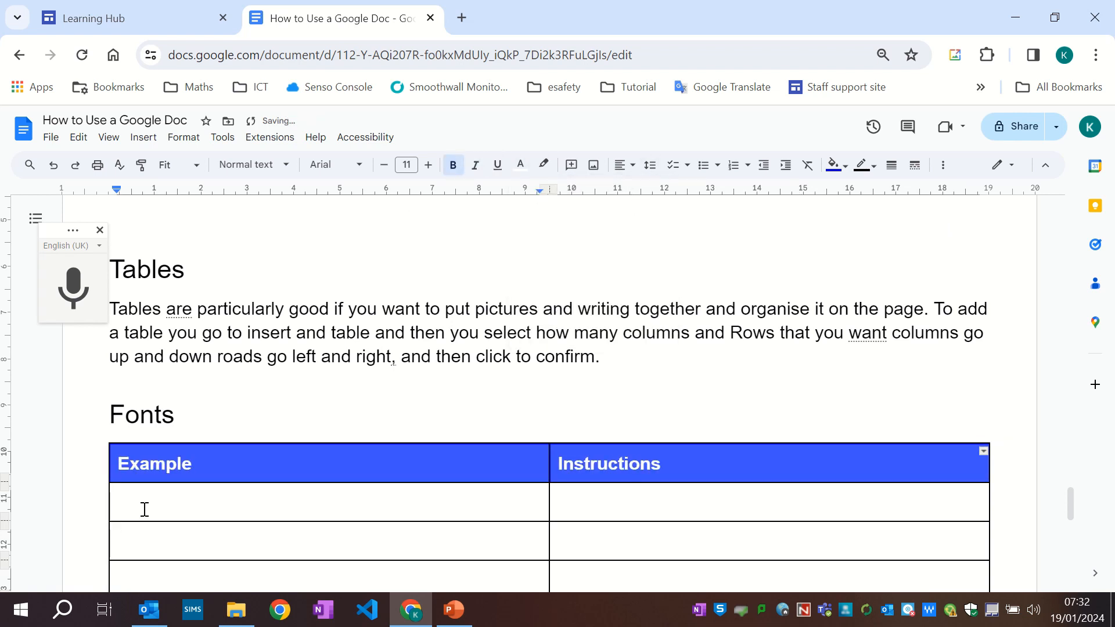
- Enter "Normal Text - Bold Text" in the first cell below "Example" and make "Bold Text" bold
click(174, 508)
click(201, 502)
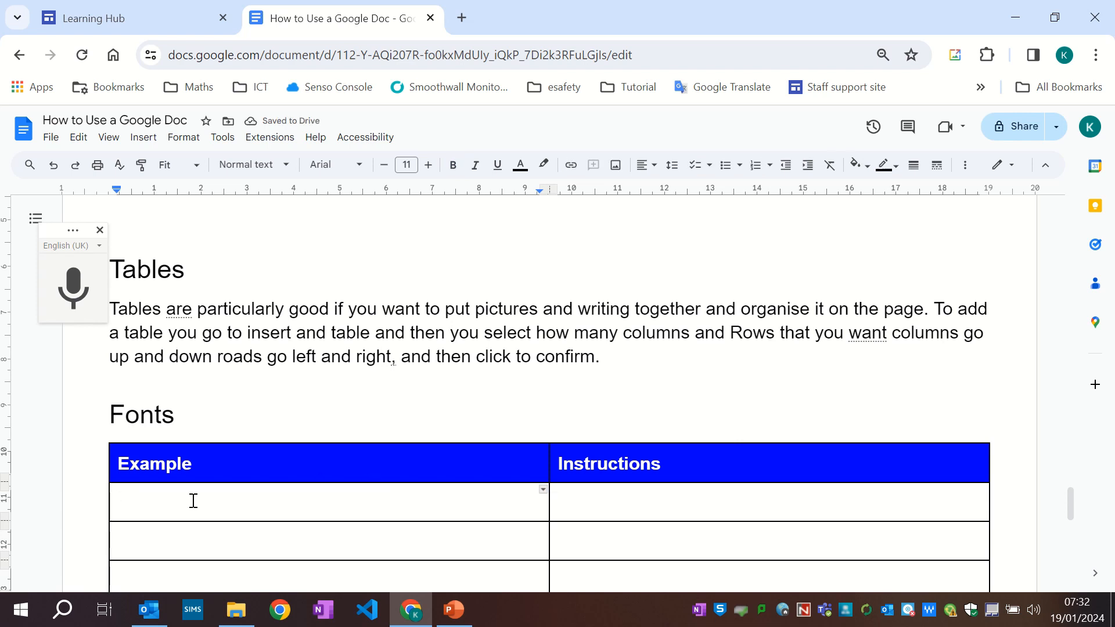
text(Normal )
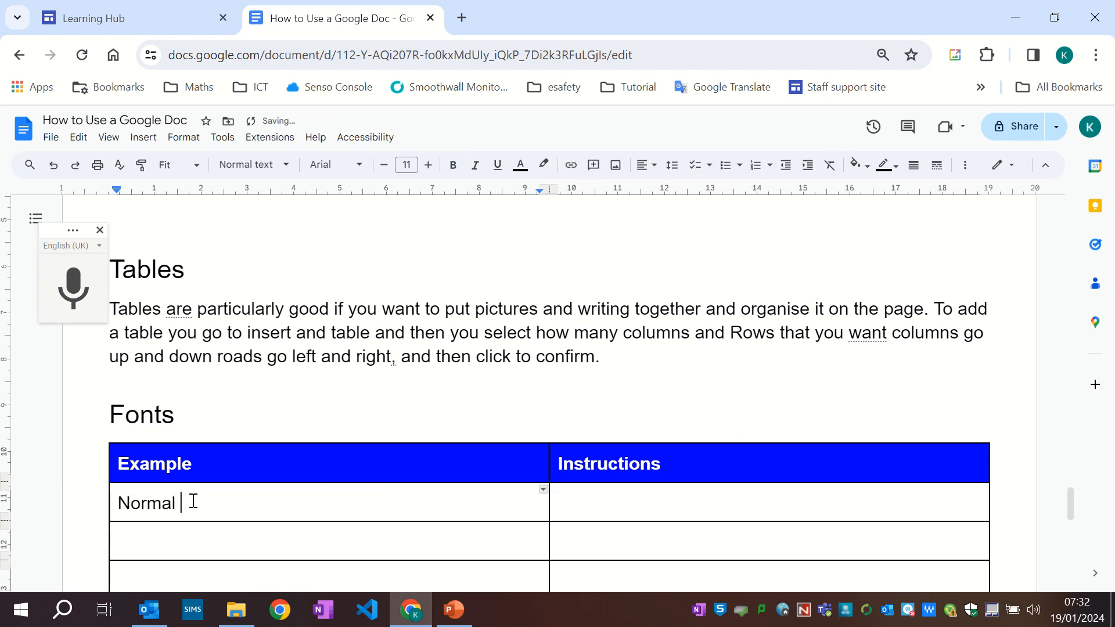
text(Text - Bold)
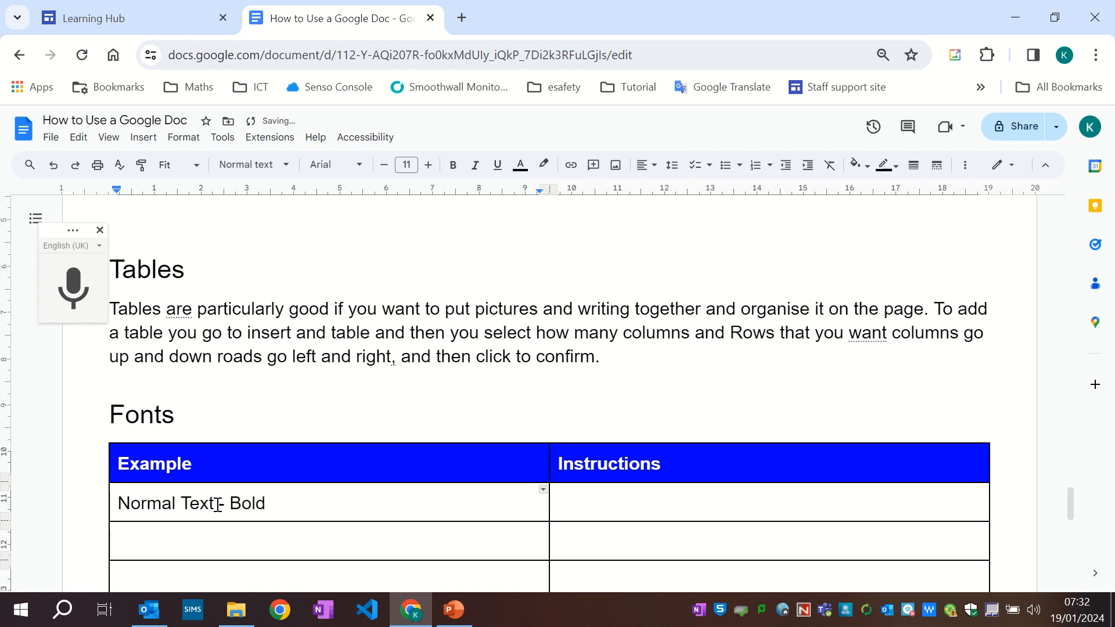
text( Text)
drag(323, 498, 245, 508)
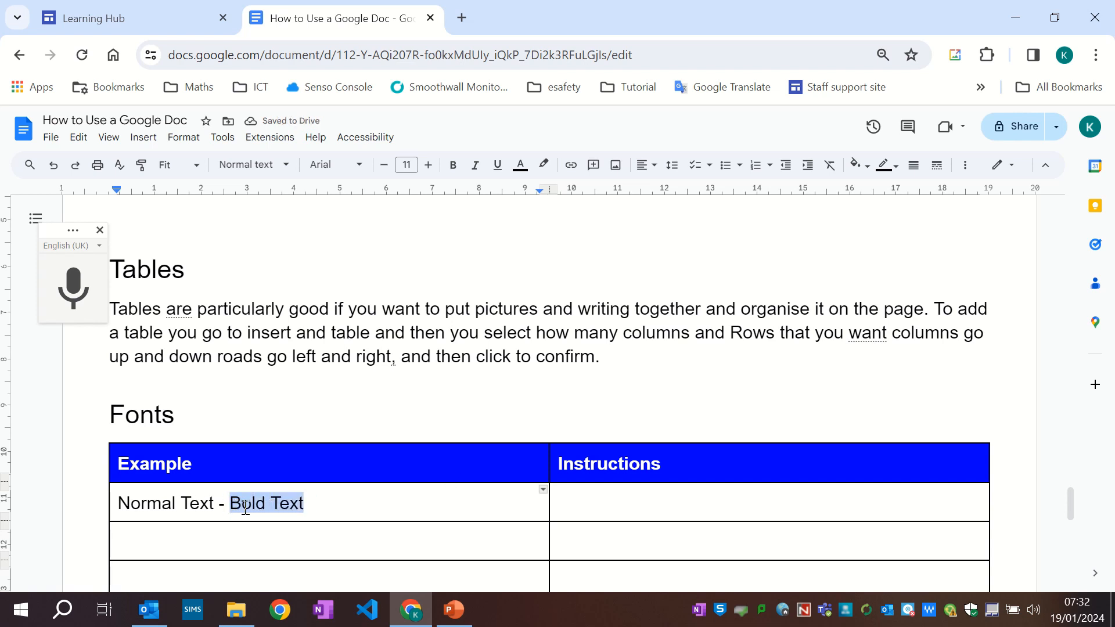
click(456, 171)
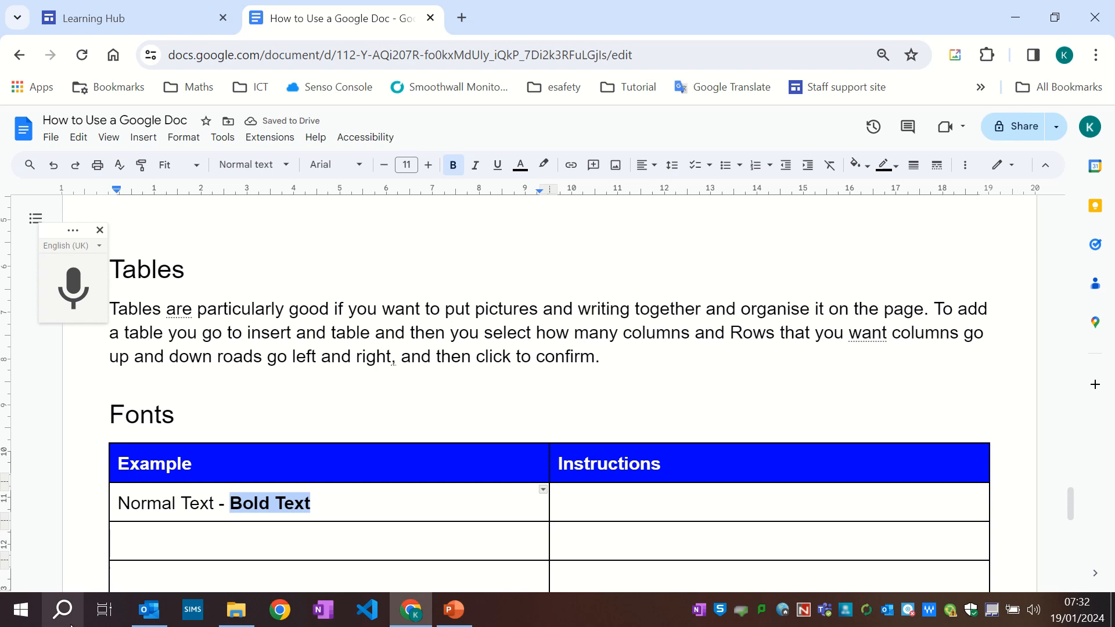
- Switch to Snipping Tool and capture the document toolbar's bold, italic, underline, text colour and highlight icons
click(61, 607)
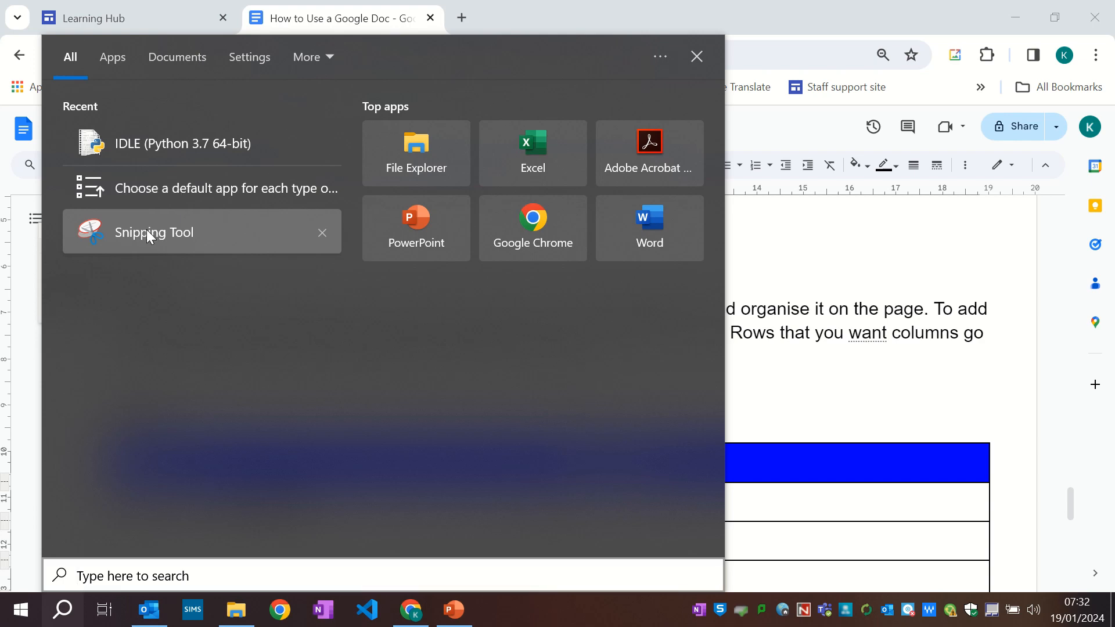
click(146, 230)
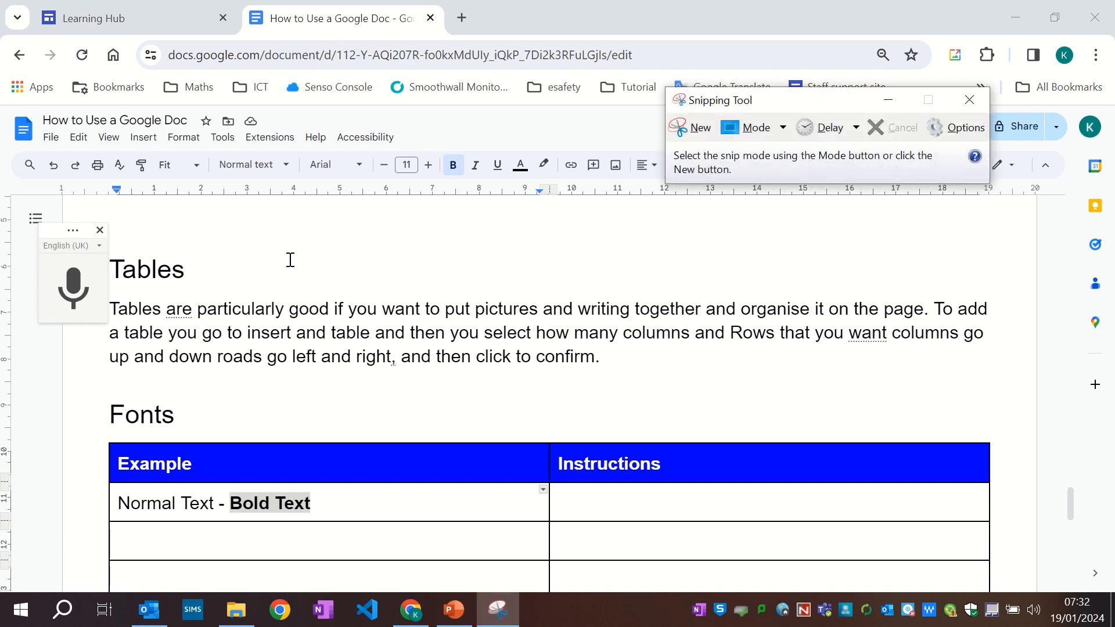
click(694, 129)
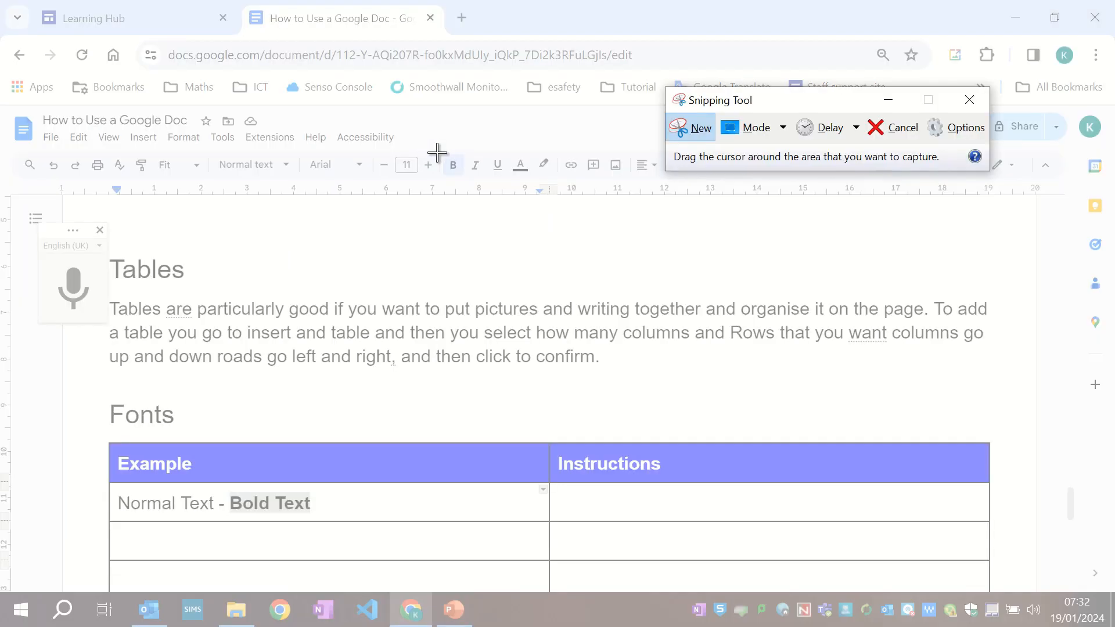
drag(442, 151, 559, 176)
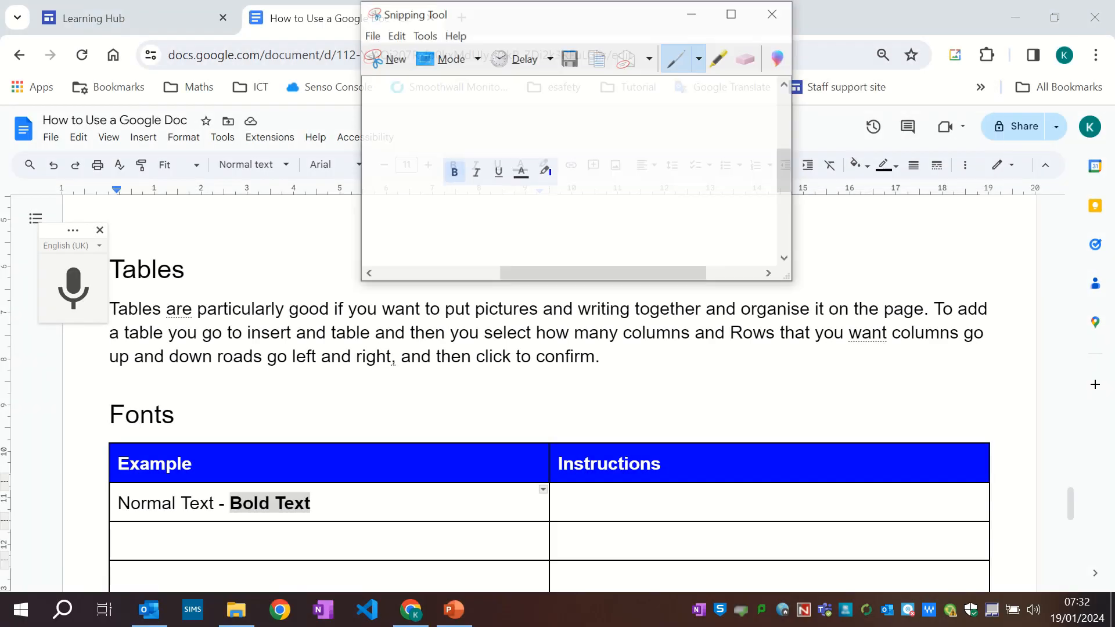
click(724, 62)
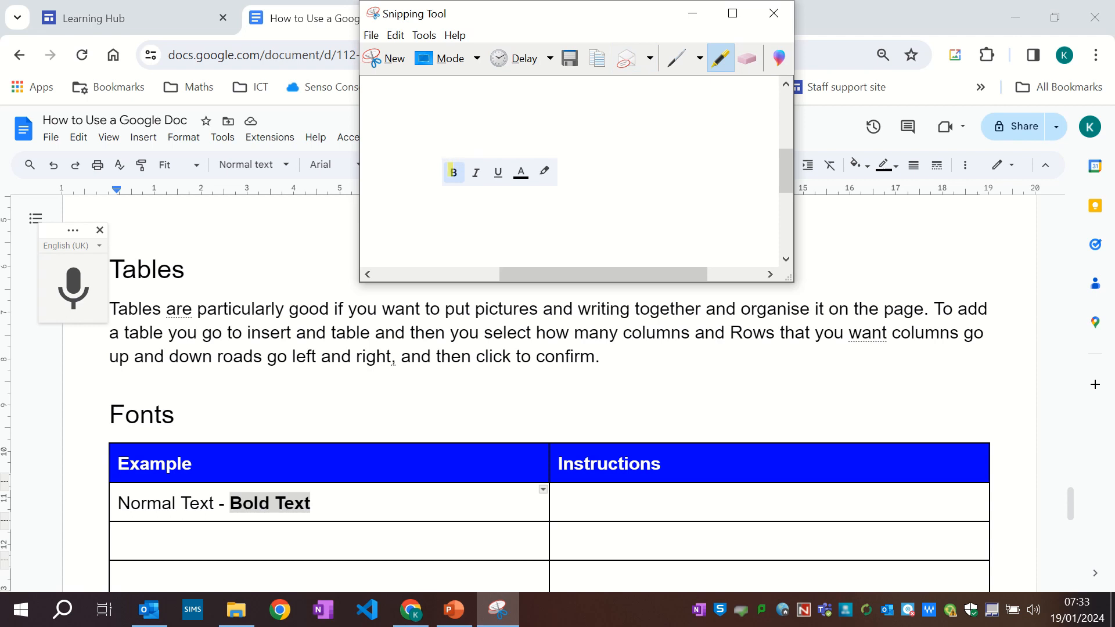
drag(453, 172, 437, 172)
click(748, 59)
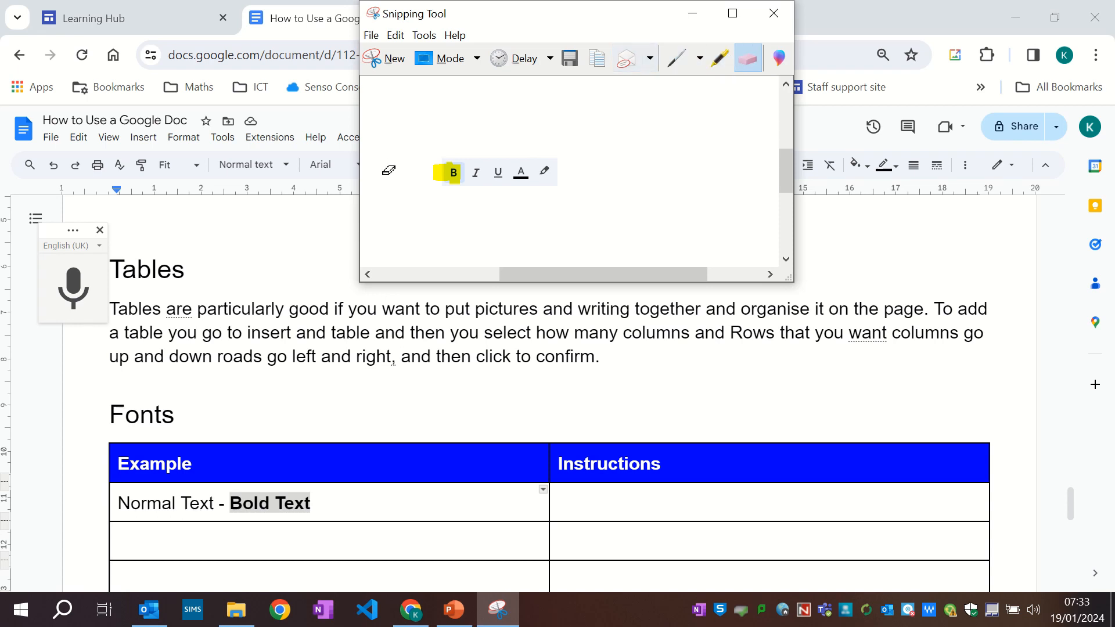
click(459, 171)
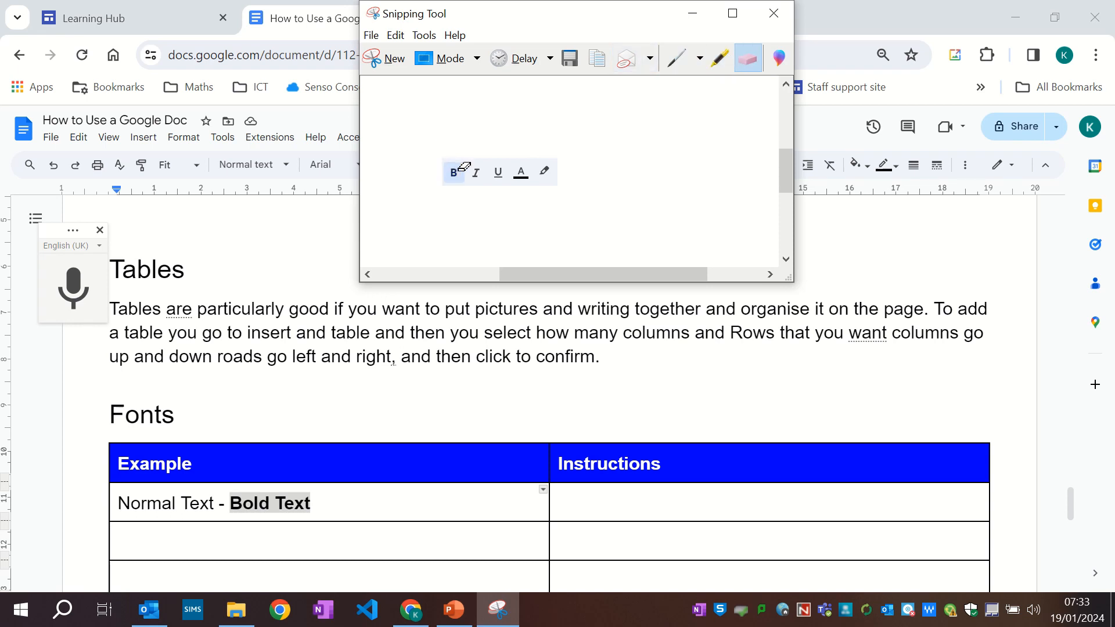
- Highlight the bold icon in the snip in yellow and copy the snip
click(720, 59)
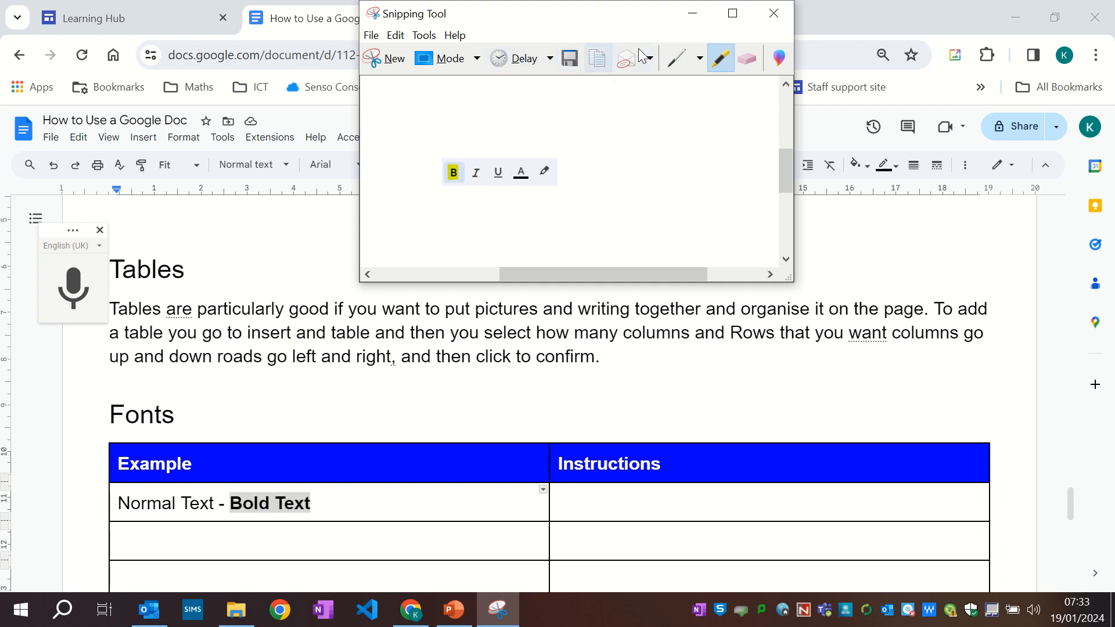
click(396, 35)
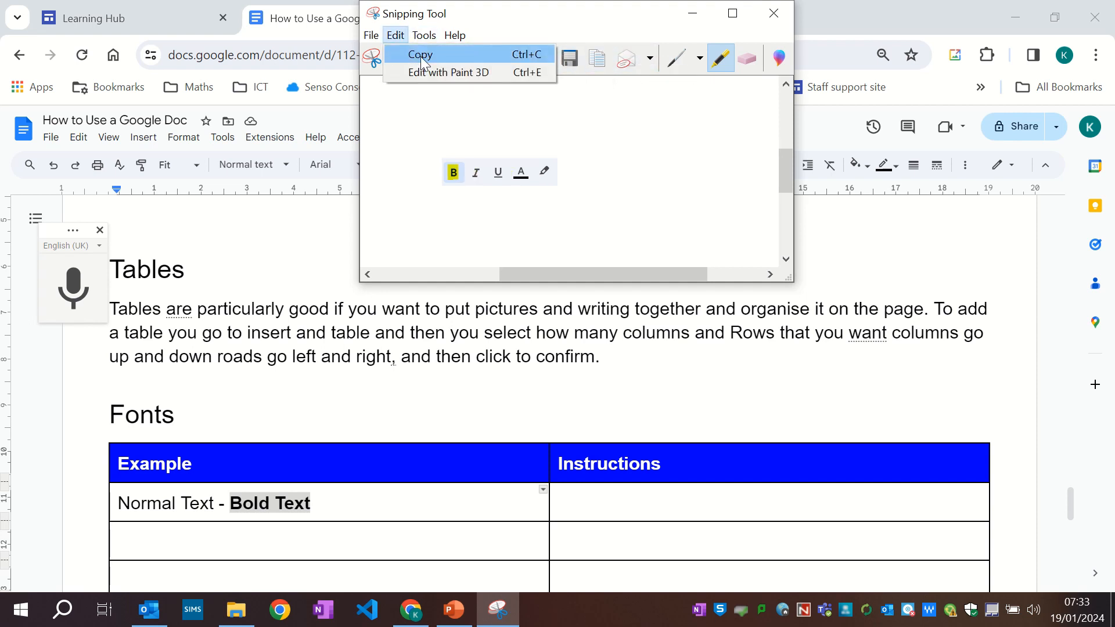
click(422, 61)
- Switch to the Google Doc and paste the snip into the Instructions cell beside "Normal Text - Bold Text"
click(578, 507)
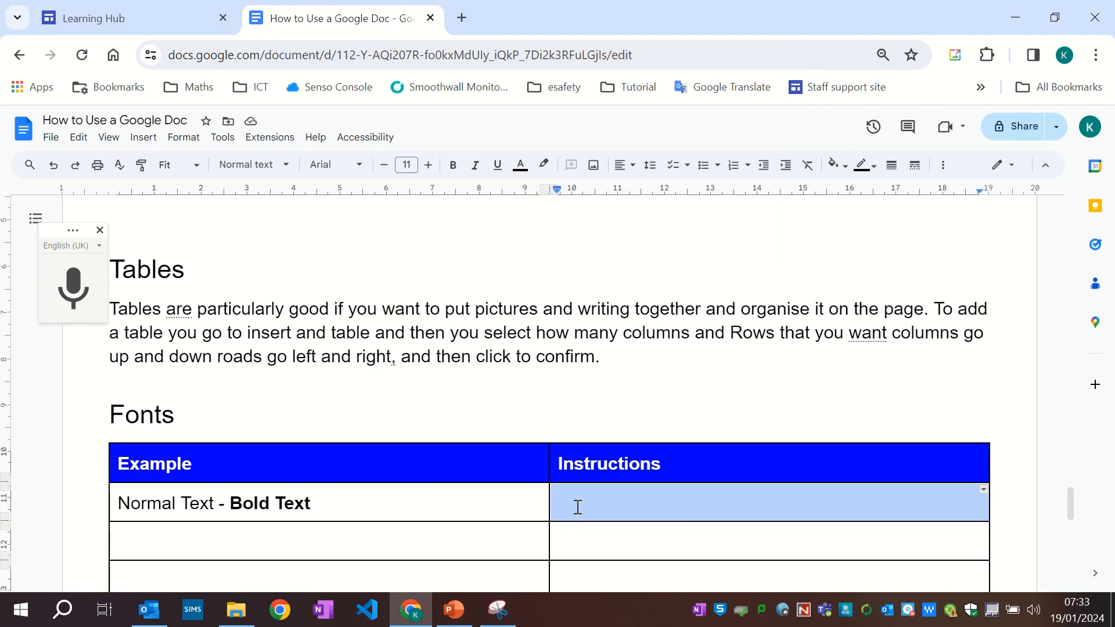
click(578, 513)
key(ctrl+v)
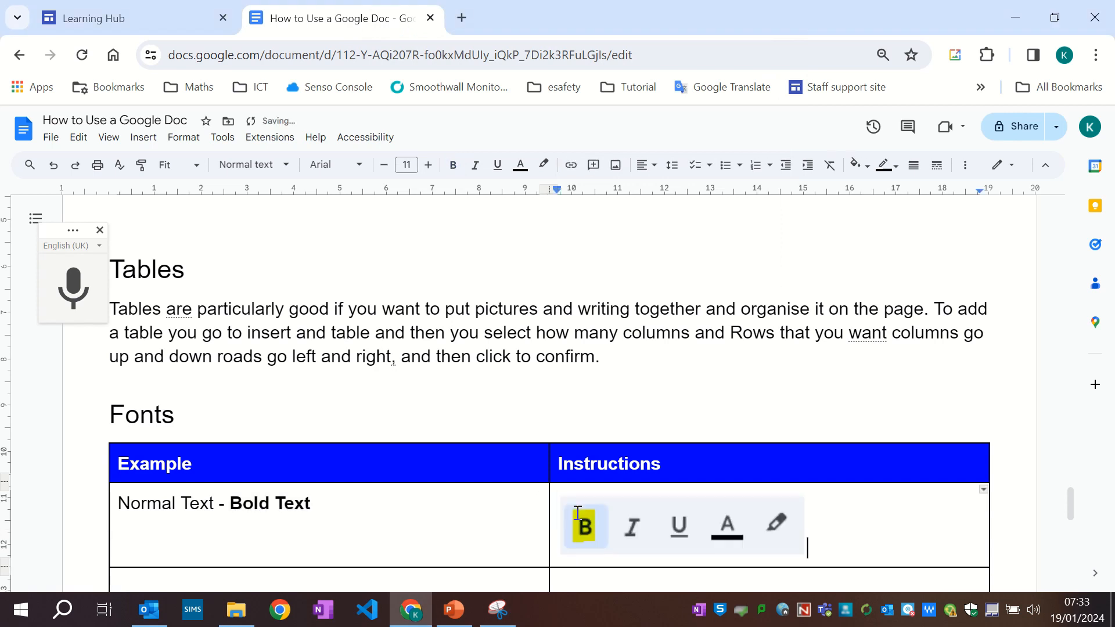
- Enter "Normal Text - Italic Text" in the next empty Example cell and make "Italic Text" italic
scroll(577, 513, down, 2)
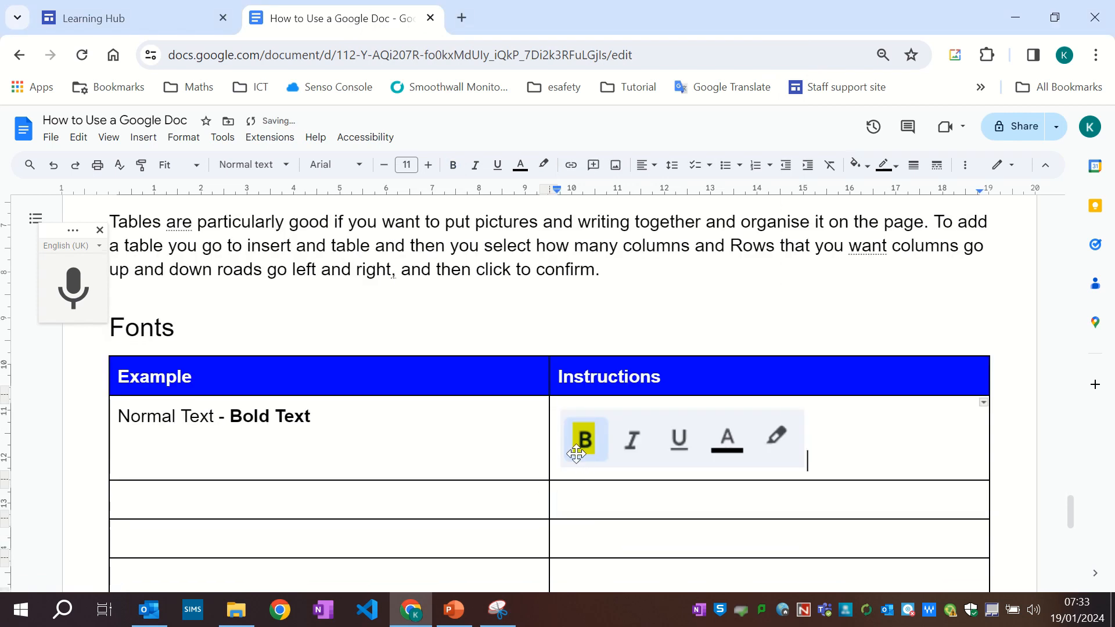
click(158, 507)
text(Normal Te)
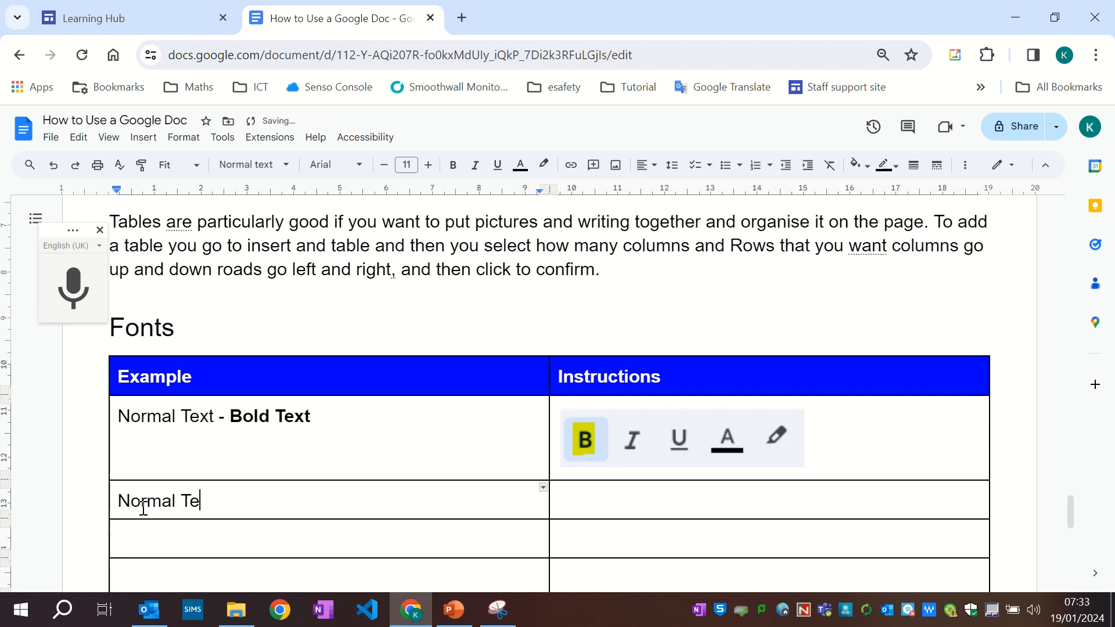
text(xt - Italic)
text( Text)
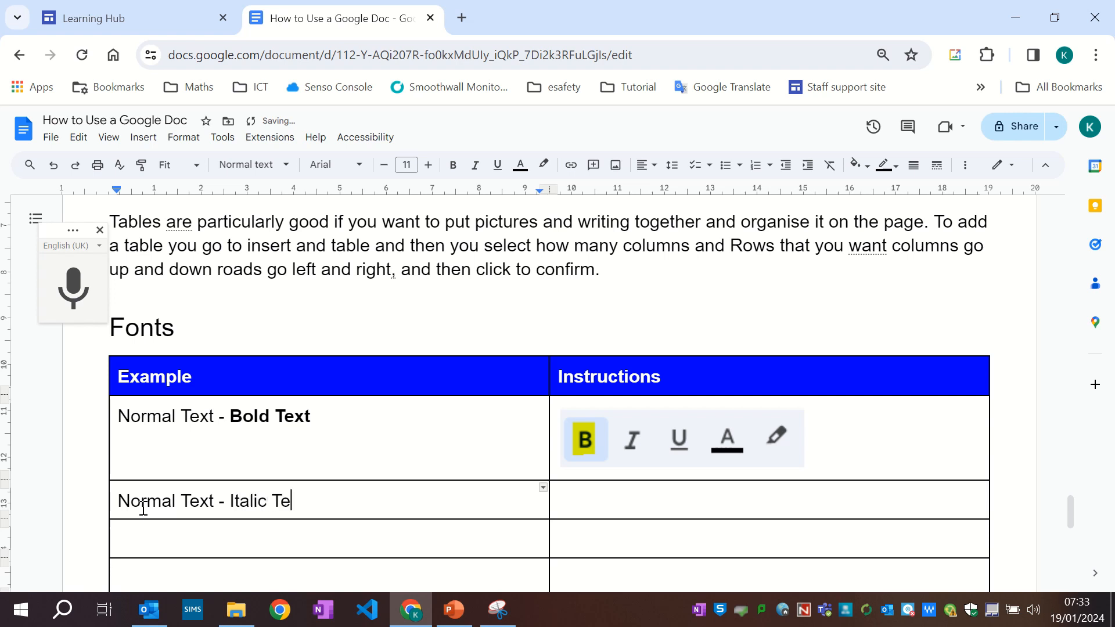
key(shift+Left)
key(shift+Left)
key(shift+Left)
key(shift+Left)
key(shift+Left)
key(shift+Left)
key(shift+Left)
key(shift+Left)
key(shift+Left)
key(shift+Left)
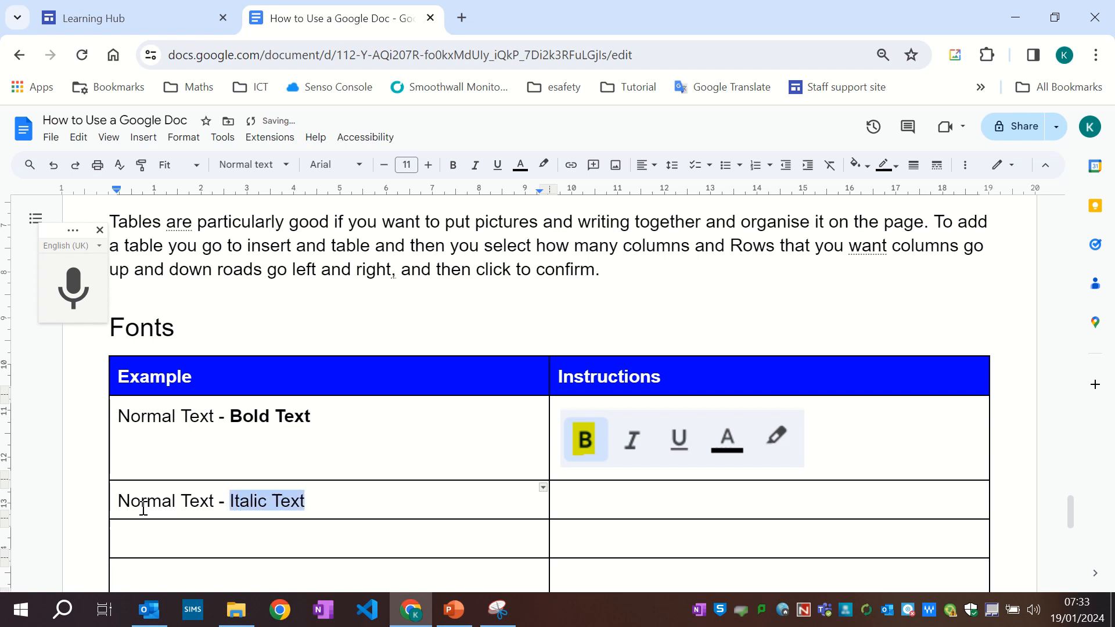
click(476, 166)
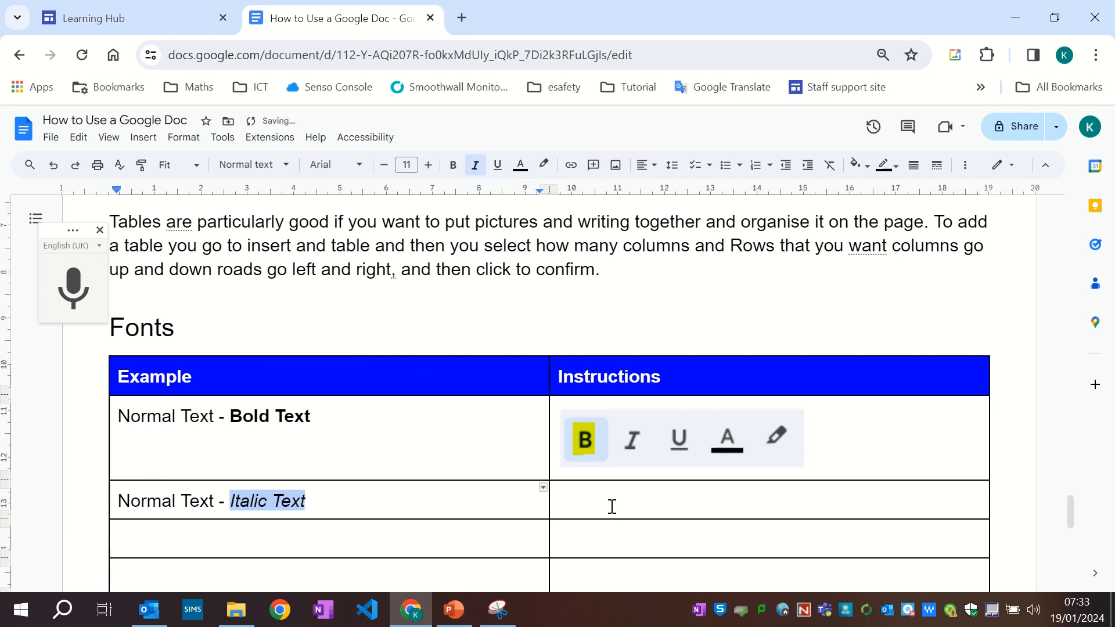
- Switch to Snipping Tool, erase the bold icon's highlight and highlight the italic icon in yellow instead
click(500, 617)
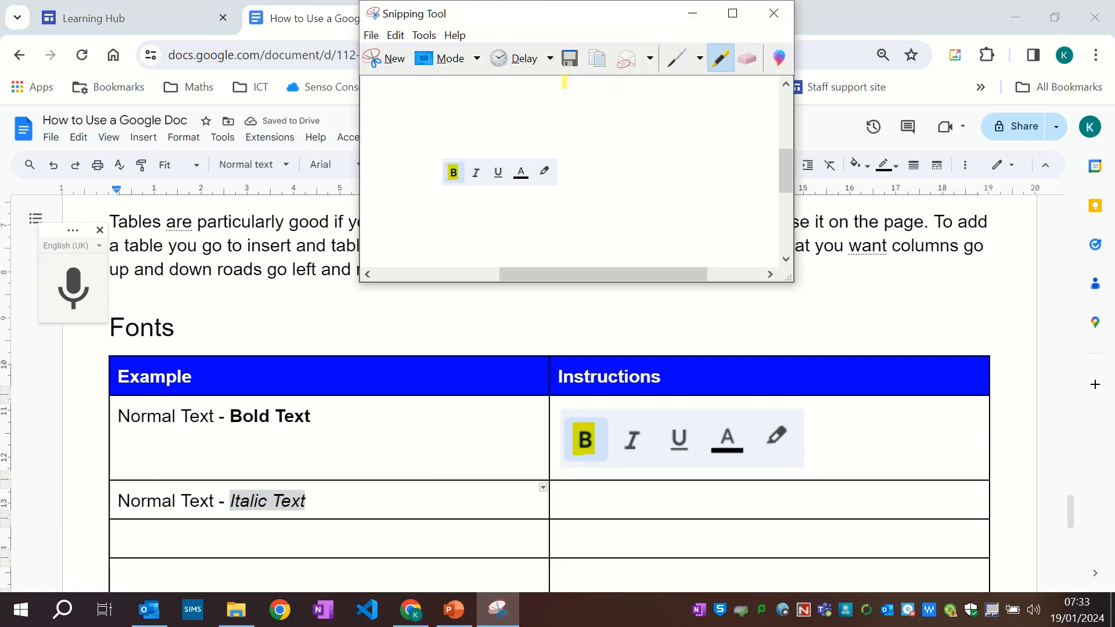
click(749, 58)
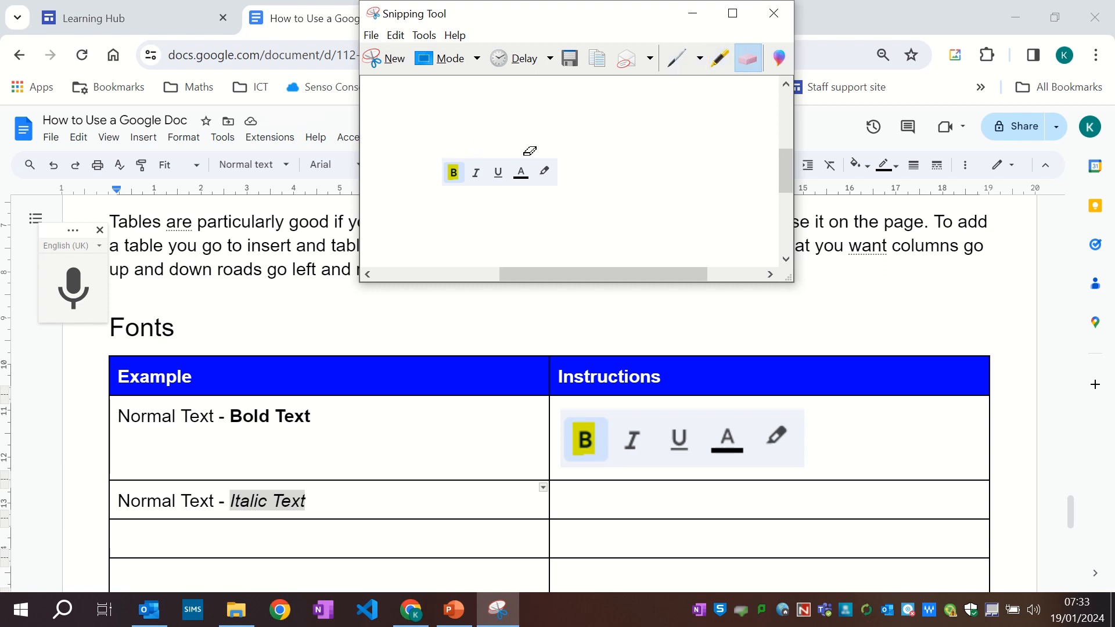
click(720, 58)
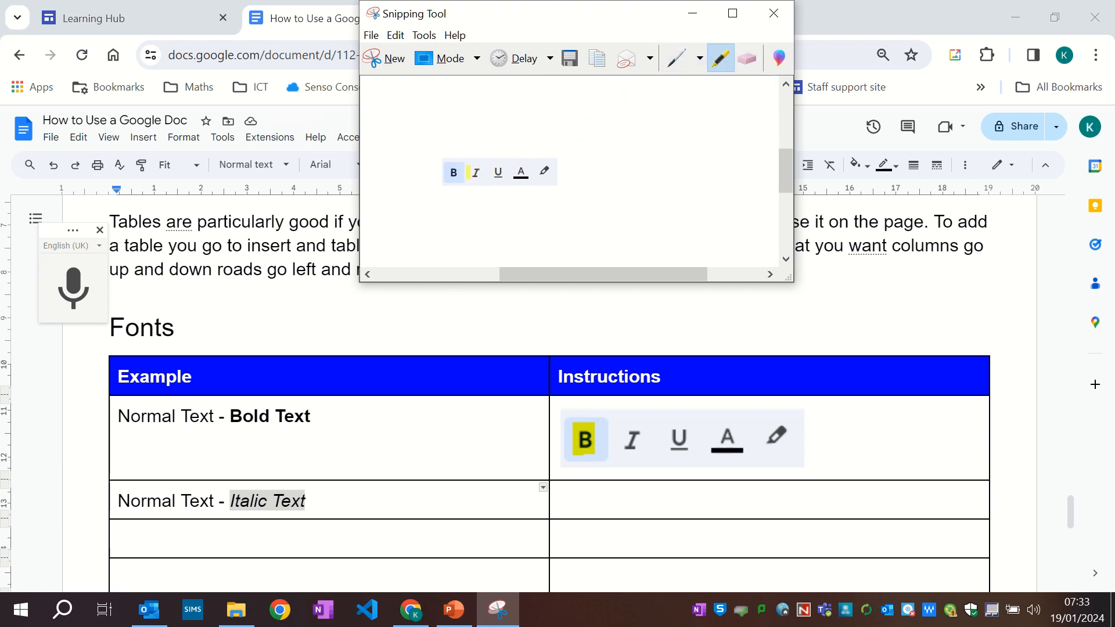
drag(468, 172, 485, 173)
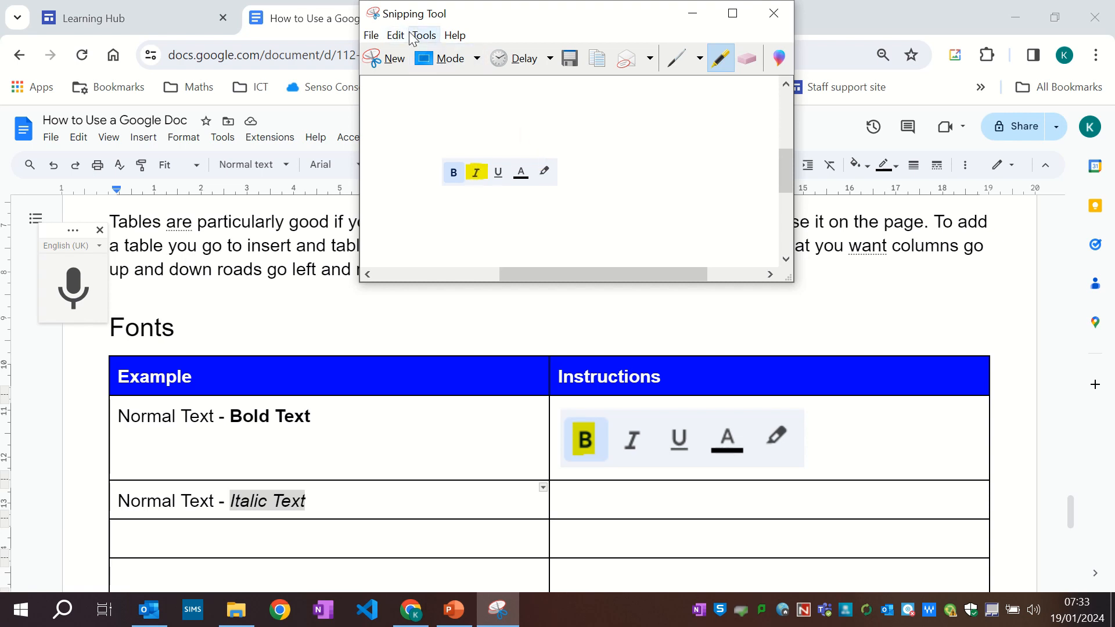
- Copy the edited snip and paste it into the Google Doc's Instructions cell beside "Normal Text - Italic Text"
click(402, 36)
click(403, 35)
click(400, 36)
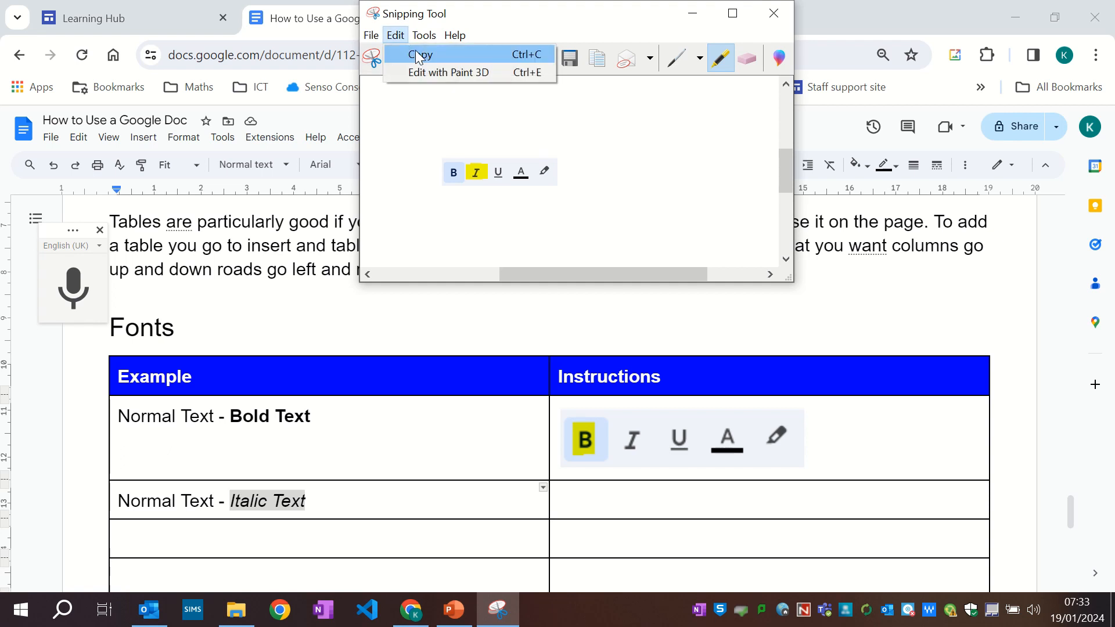
click(419, 54)
double_click(621, 502)
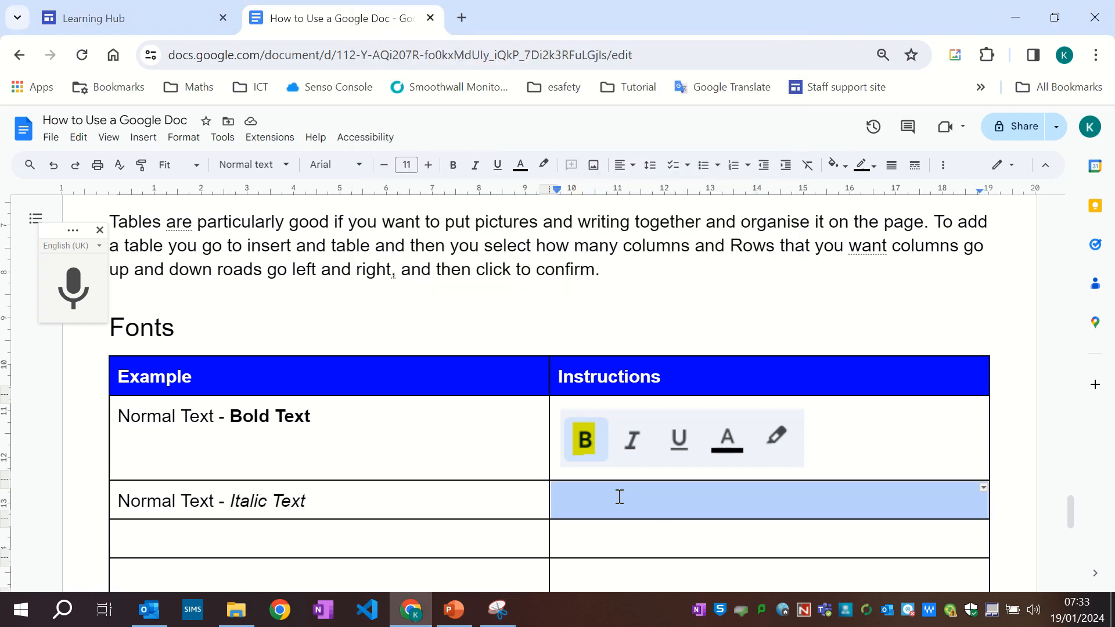
key(ctrl+v)
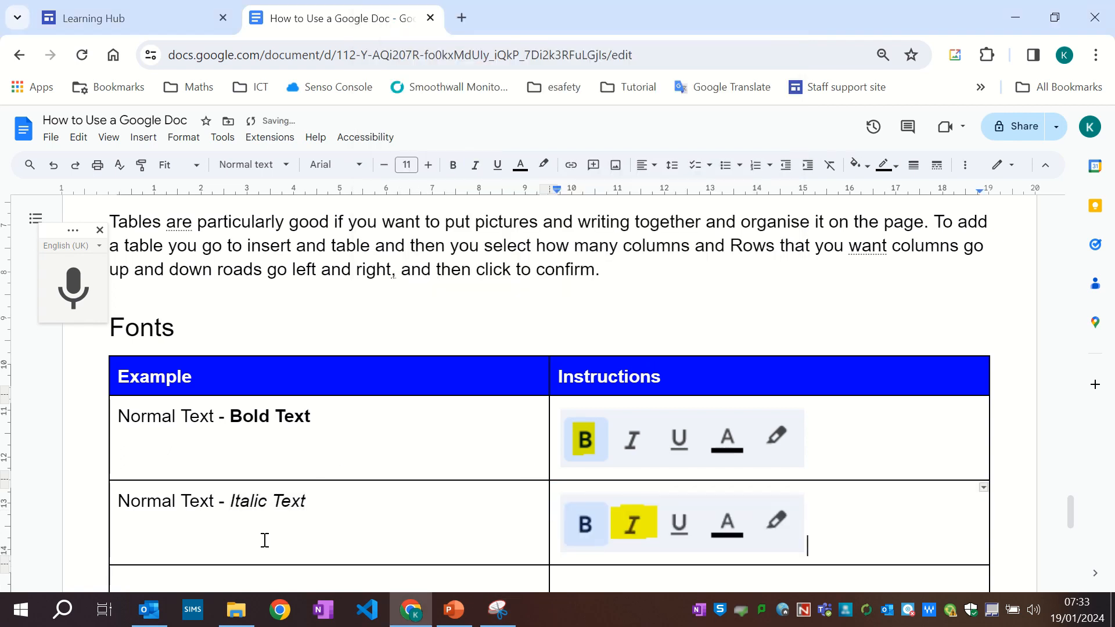
- Enter "Normal Text - Underlined Text" in the next empty Example cell and underline "Underlined Text"
scroll(191, 531, down, 2)
double_click(165, 503)
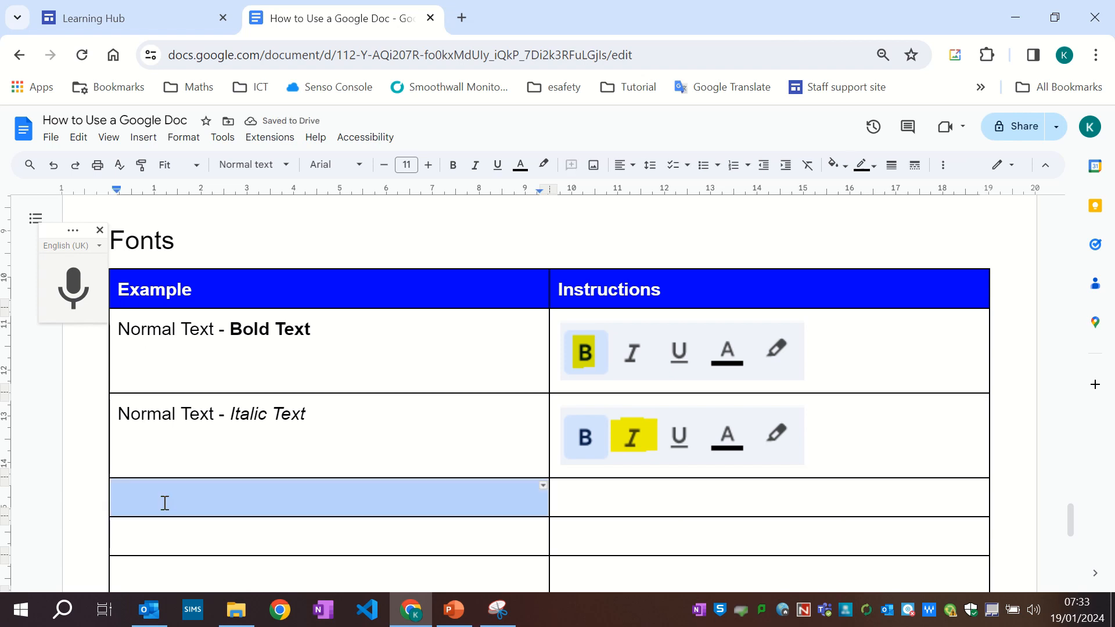
text(Normal T)
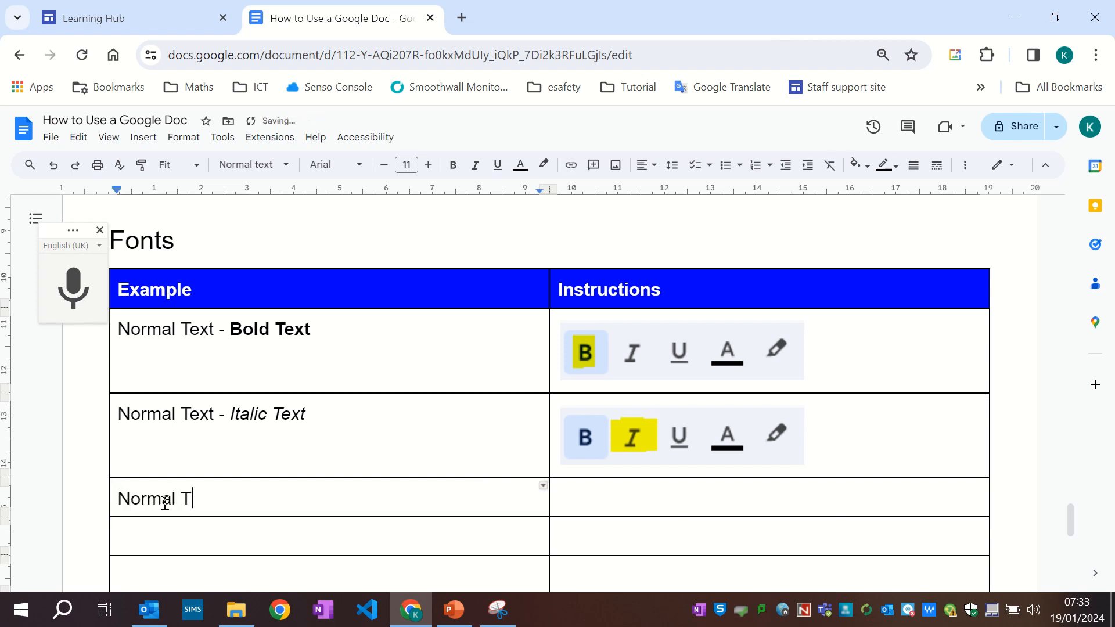
text(ext - Underl)
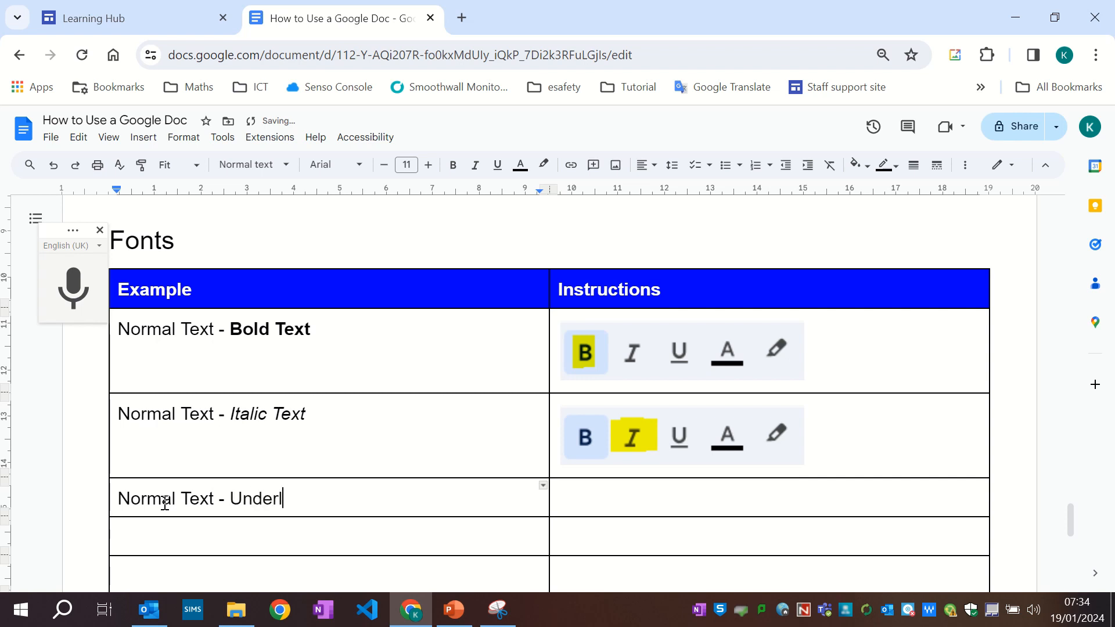
text(ined Text)
drag(231, 498, 373, 501)
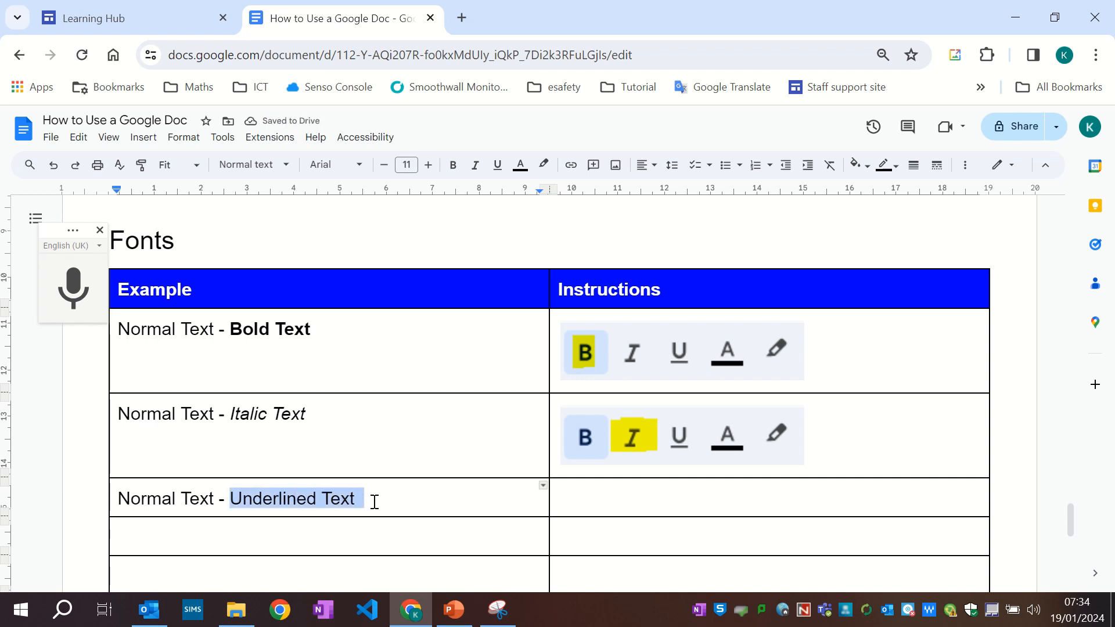
click(497, 165)
- Switch to Snipping Tool, erase the italic icon's highlight and highlight the underline icon in yellow instead
click(610, 498)
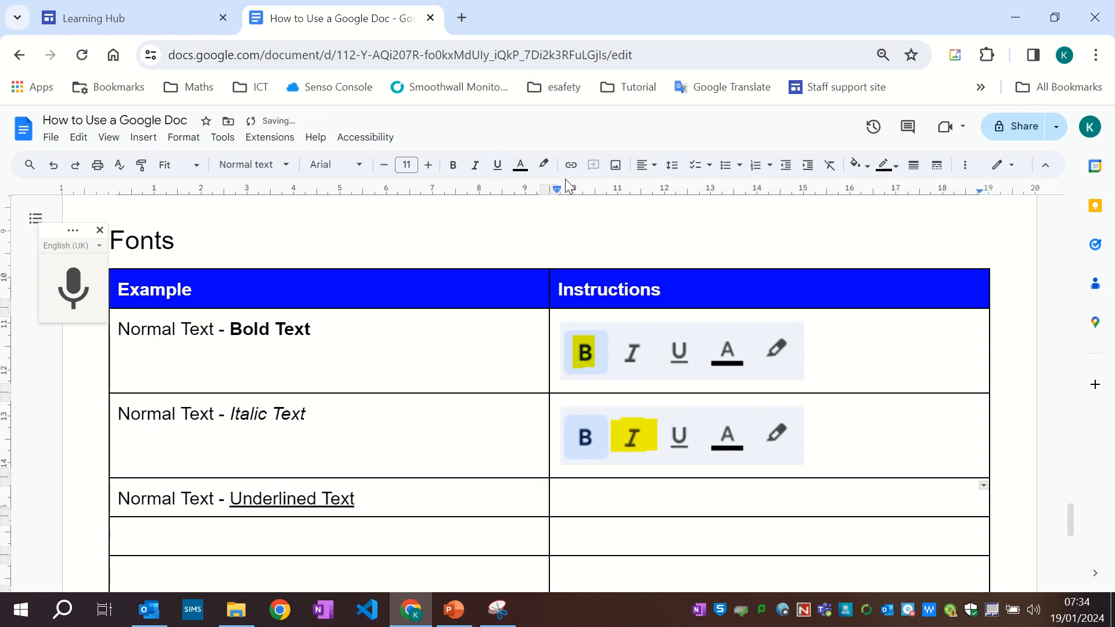
click(499, 610)
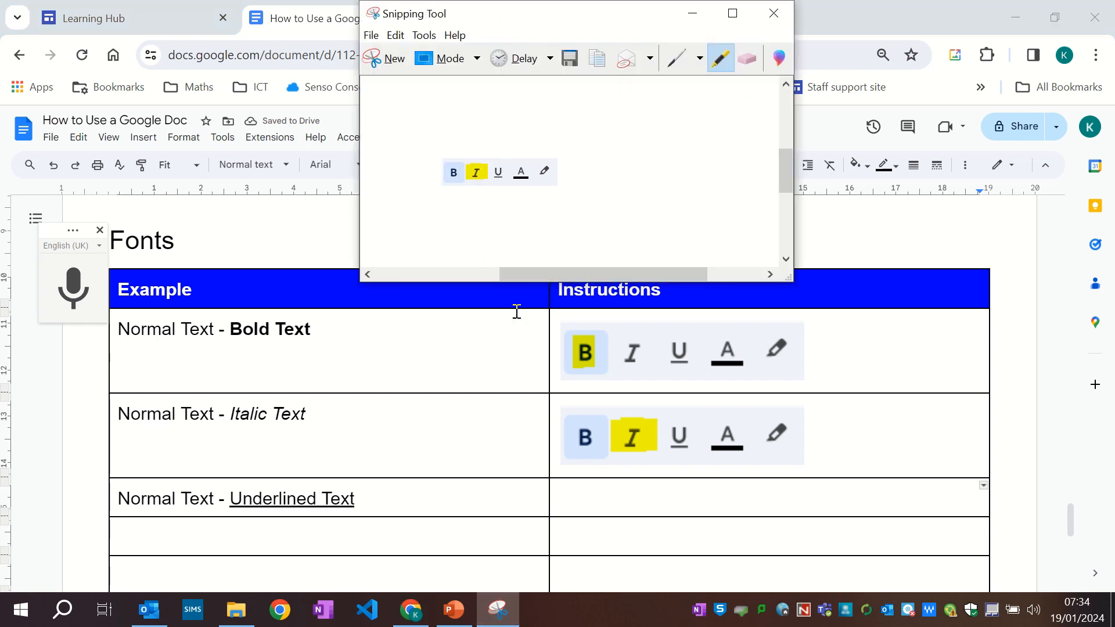
click(749, 57)
click(482, 172)
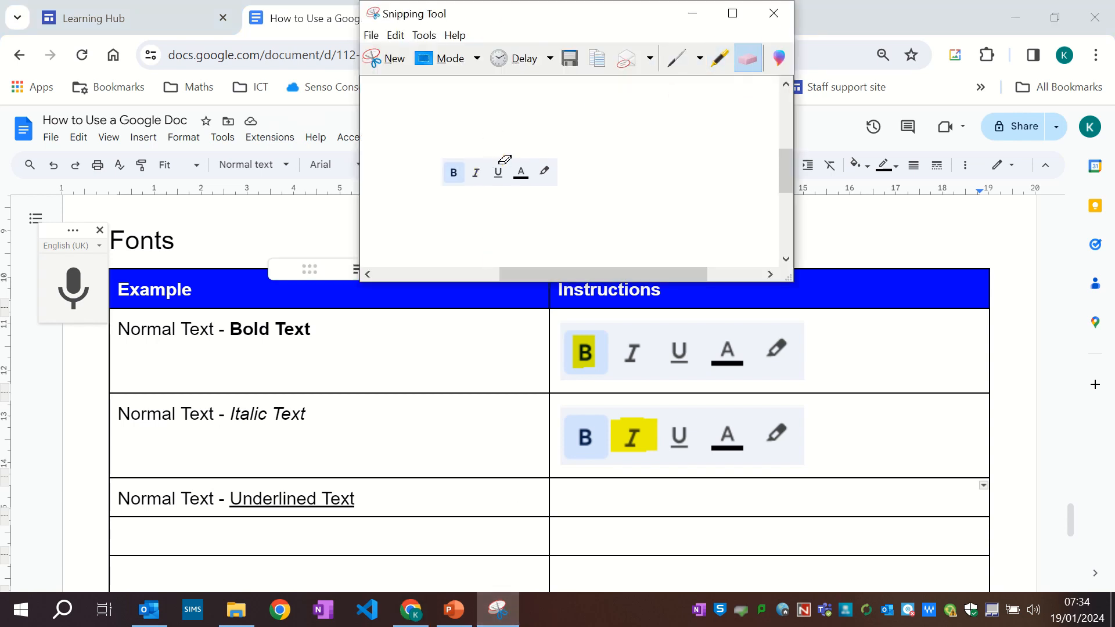
click(720, 58)
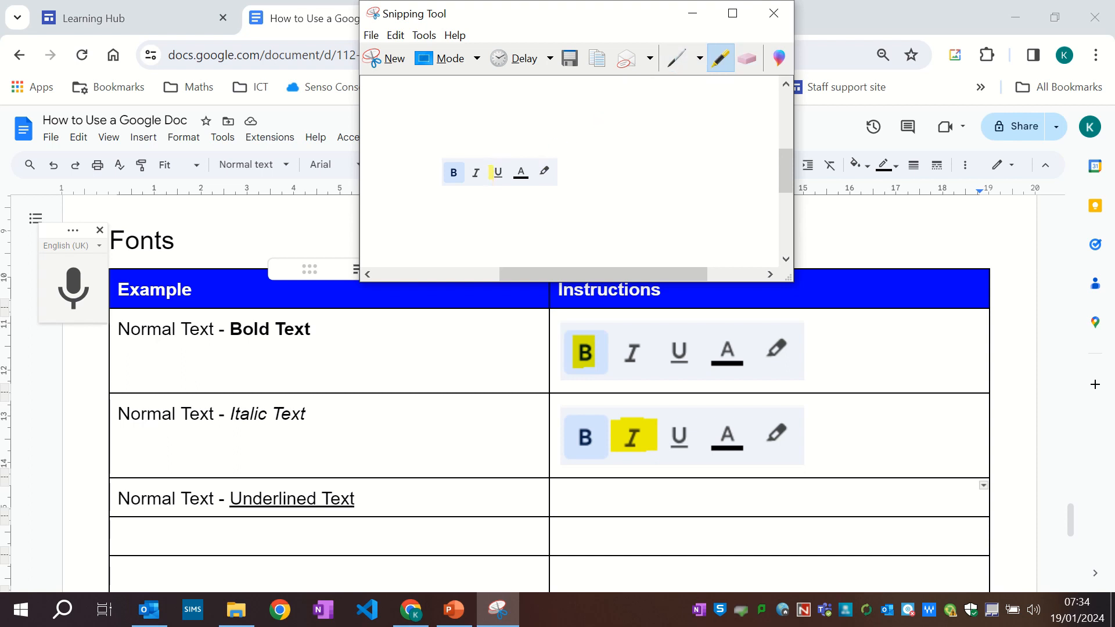
drag(491, 172, 501, 172)
- Copy the edited snip and paste it into the Google Doc's Instructions cell beside "Normal Text - Underlined Text"
click(396, 35)
click(412, 55)
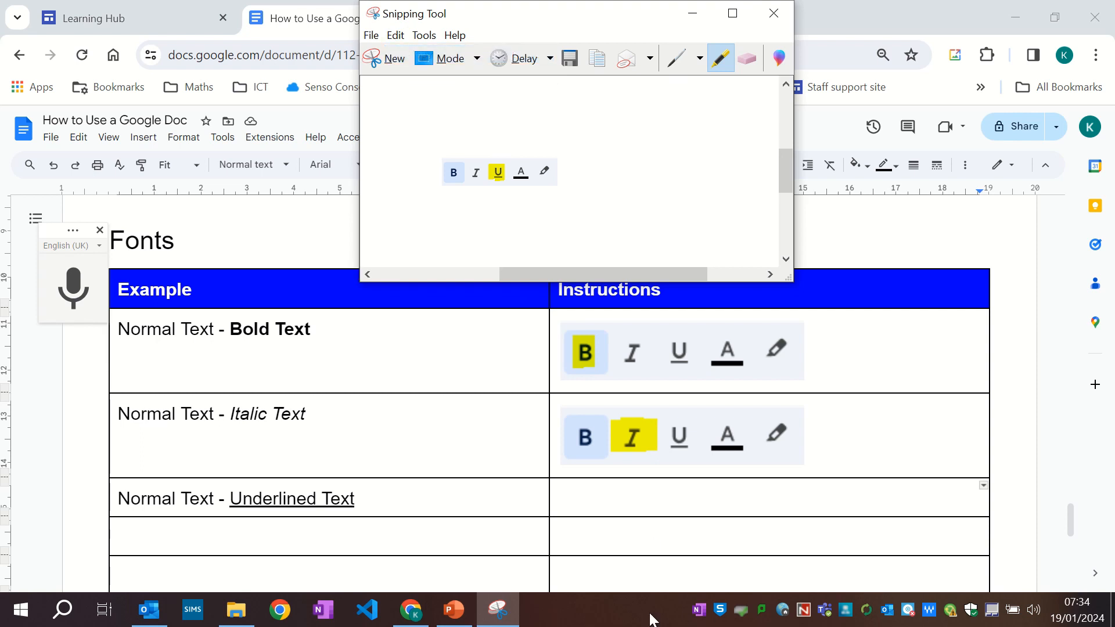
click(587, 496)
key(ctrl+v)
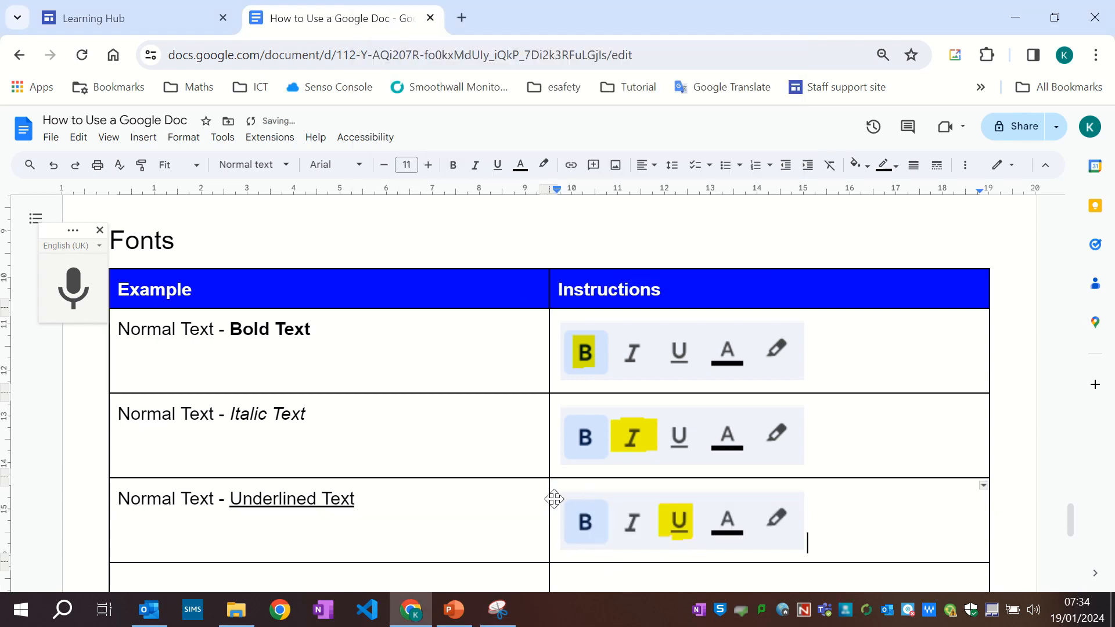
- Enter "Normal Text - Coloured Text" in the Example cell below the underlined text row
scroll(312, 533, down, 3)
click(153, 412)
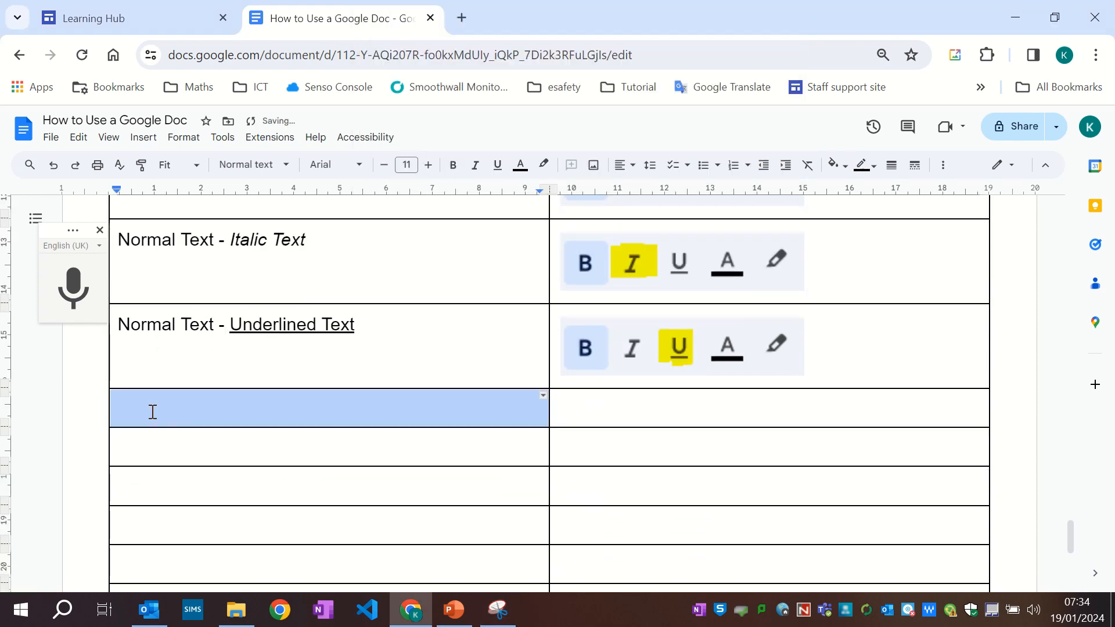
text(Normal)
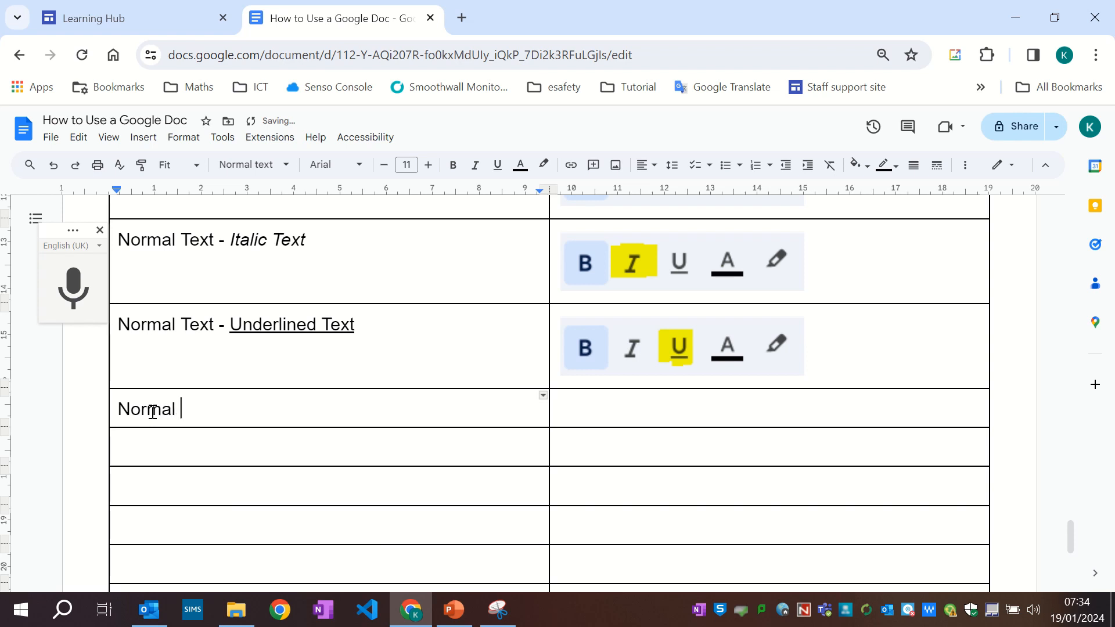
text( Text - Colo)
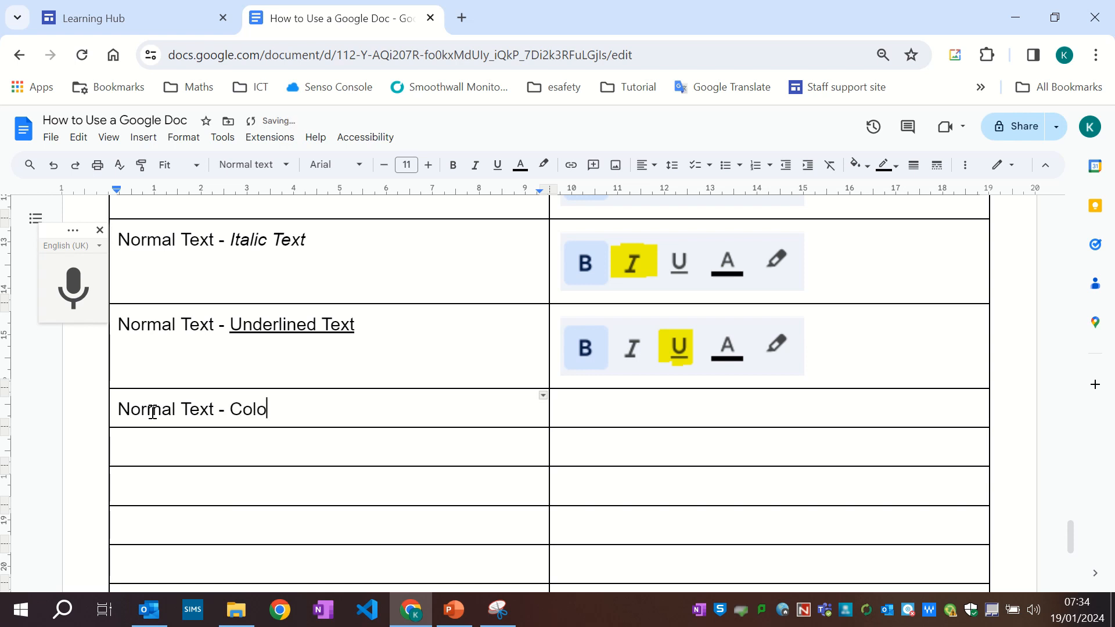
text(ured Tex)
- Change the text colour of "Coloured Text" to red in its Example cell
key(shift+Left)
key(shift+Left)
key(shift+Left)
key(shift+Left)
key(shift+Left)
key(shift+Left)
key(shift+Left)
key(shift+Left)
key(shift+Left)
key(shift+Left)
key(shift+Left)
key(shift+Left)
key(shift+Left)
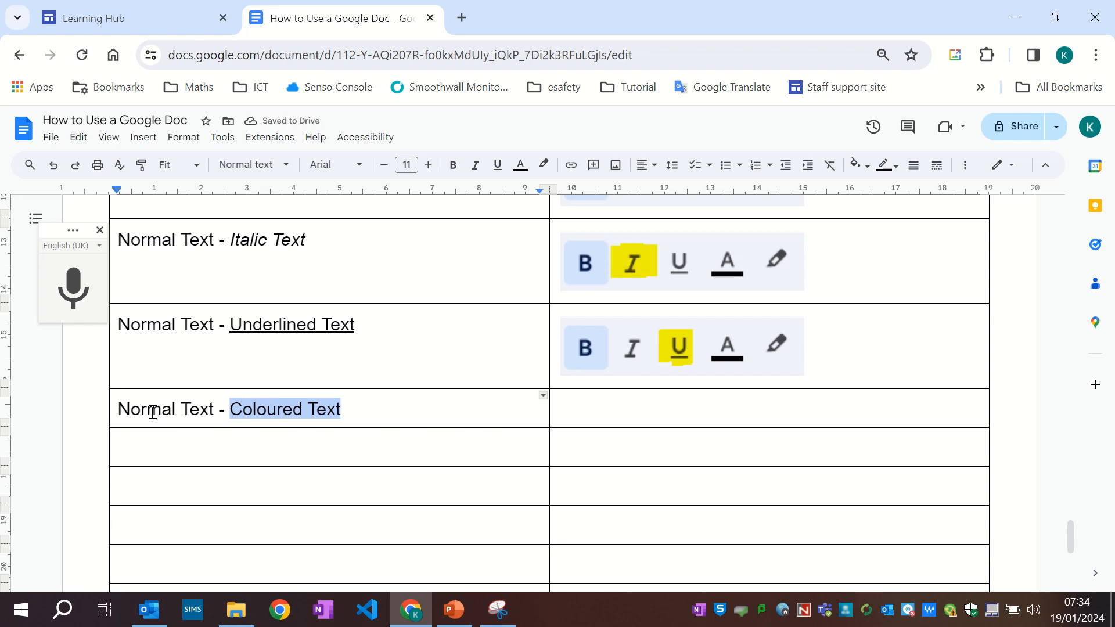
click(521, 165)
click(544, 214)
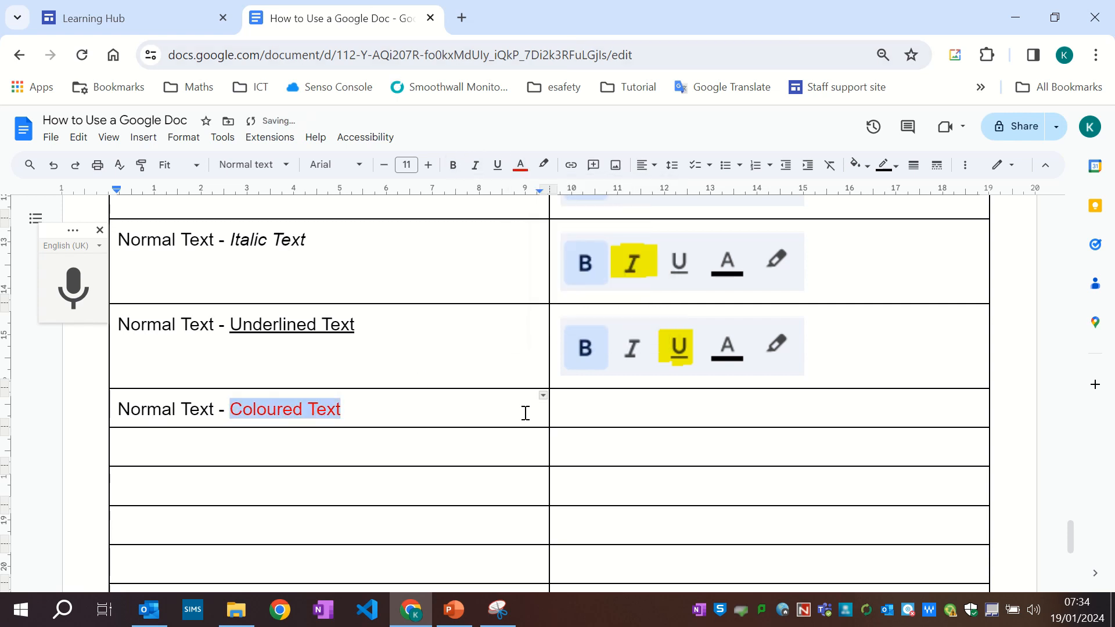
- Switch to Snipping Tool, erase the underline icon's highlight and highlight the text colour icon in yellow instead
click(596, 418)
click(498, 610)
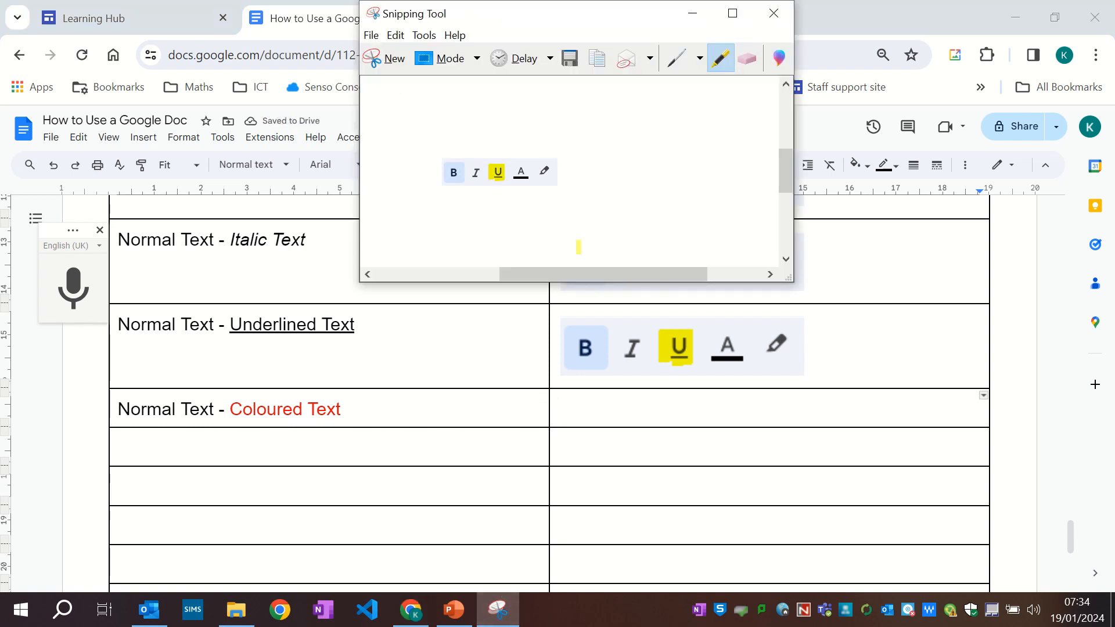
click(498, 170)
click(721, 58)
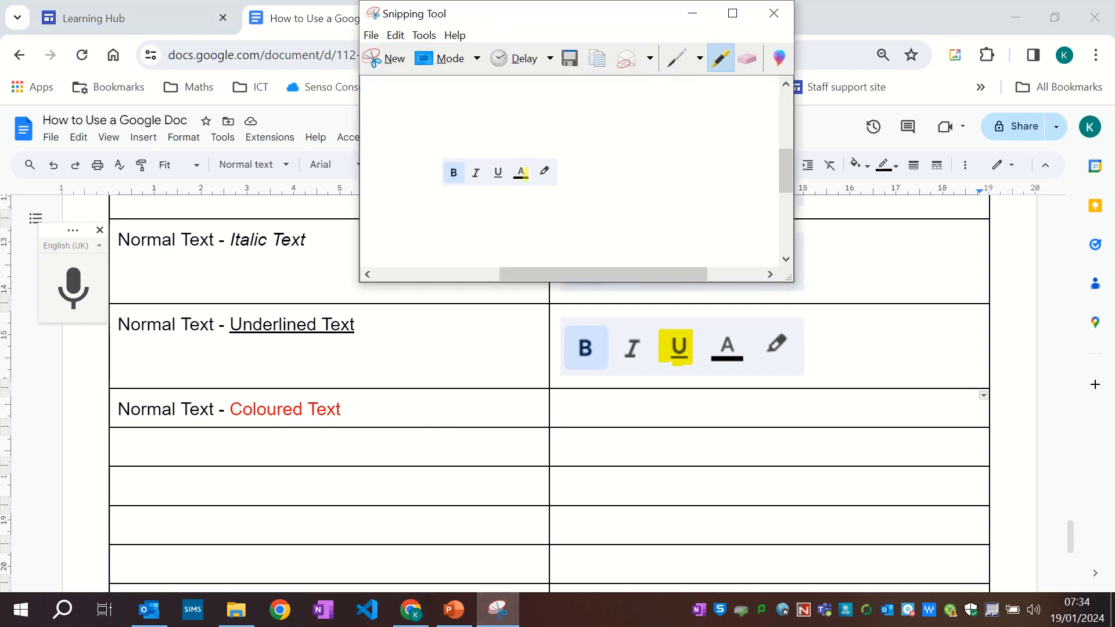
drag(522, 173, 508, 175)
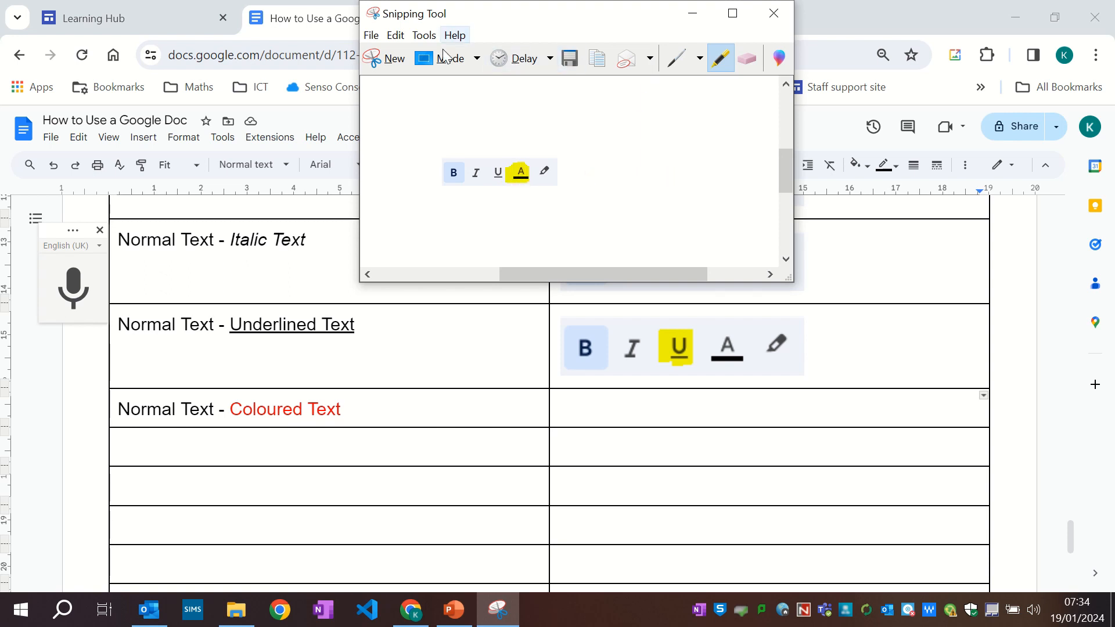
- Copy the edited snip and paste it into the Google Doc's Instructions cell beside "Normal Text - Coloured Text"
click(395, 35)
click(430, 55)
click(598, 404)
key(ctrl+v)
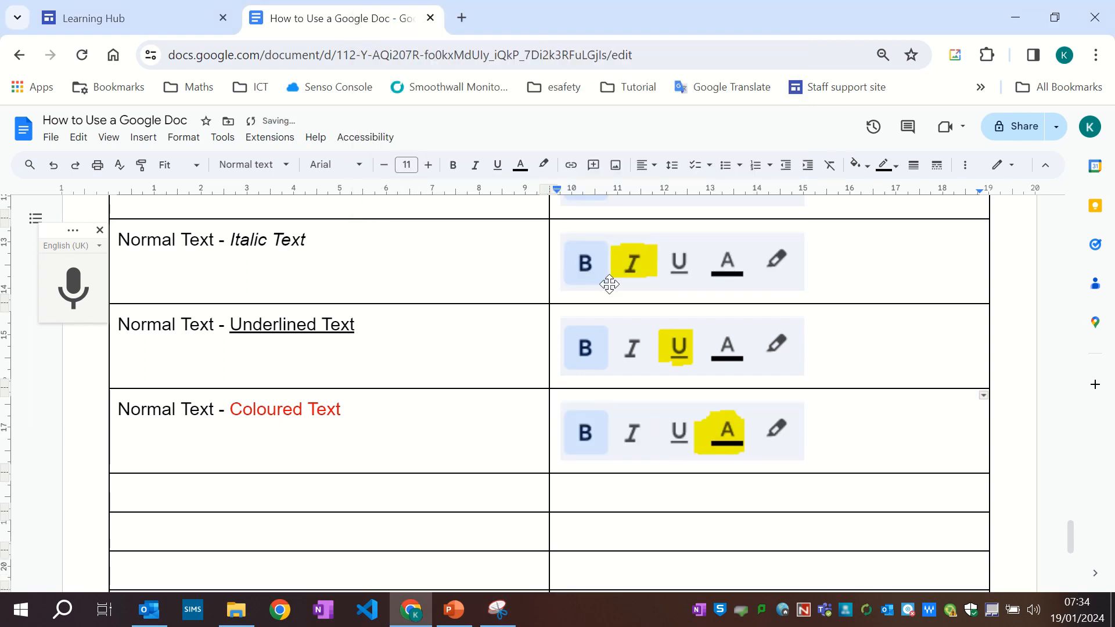
- Enter "Normal text - Highlighted Text" in the next empty Example cell and give "Highlighted Text" a green highlight
click(189, 493)
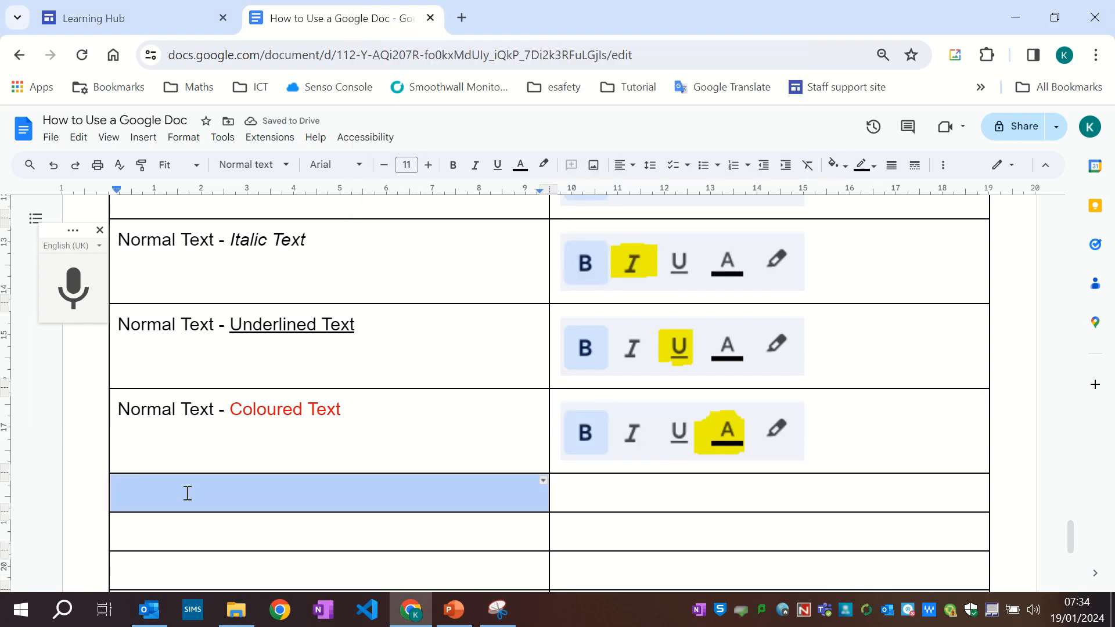
text(Normal )
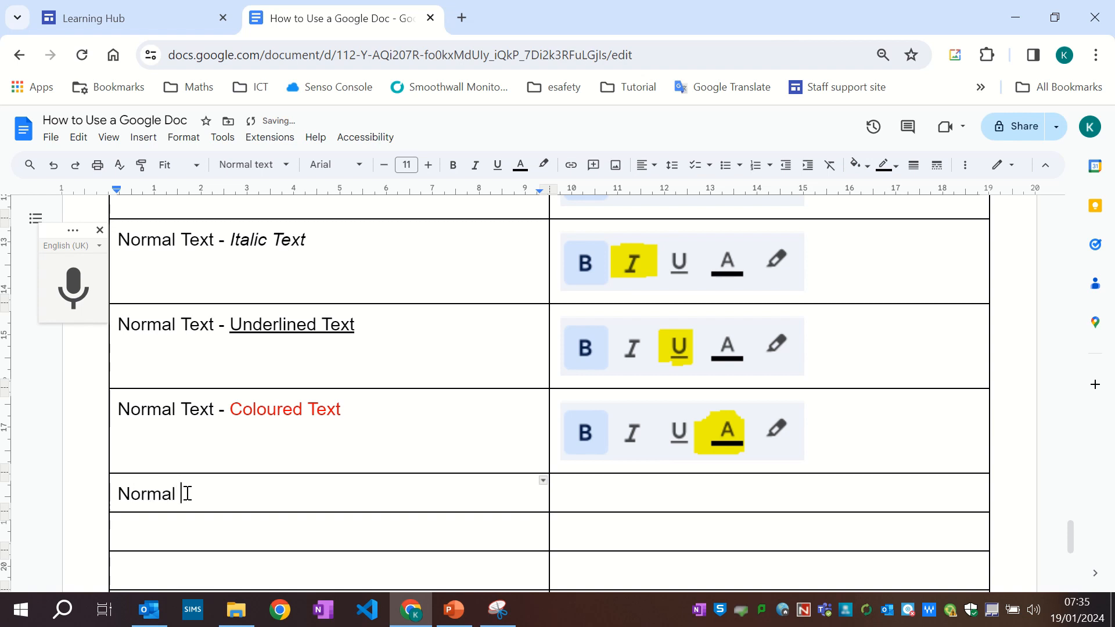
text(text - Highlighted Te)
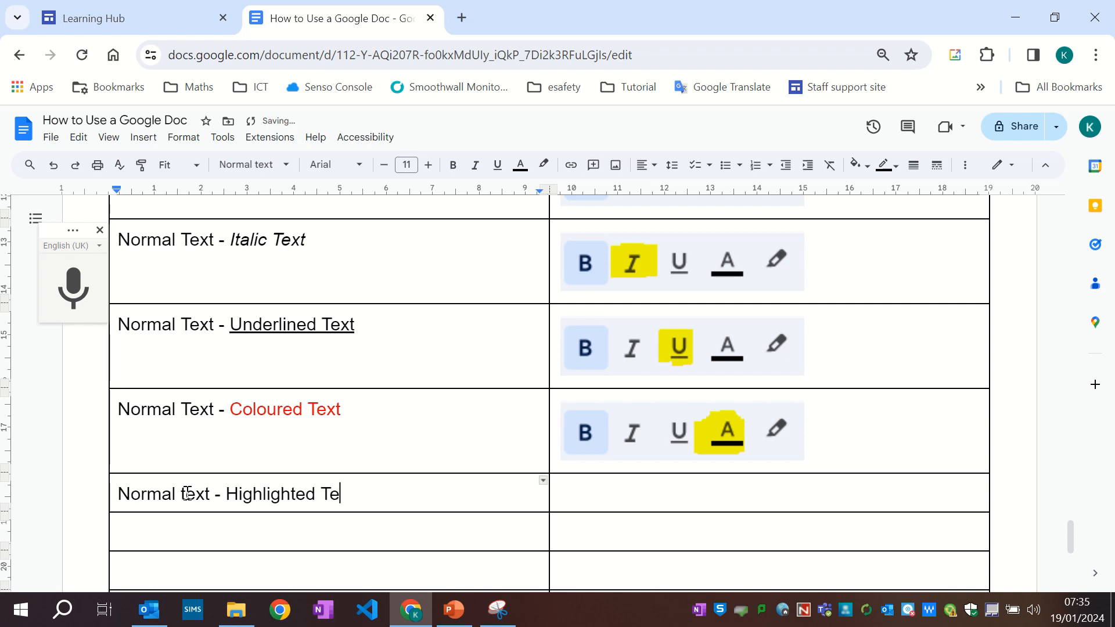
text(xt)
drag(355, 495, 230, 499)
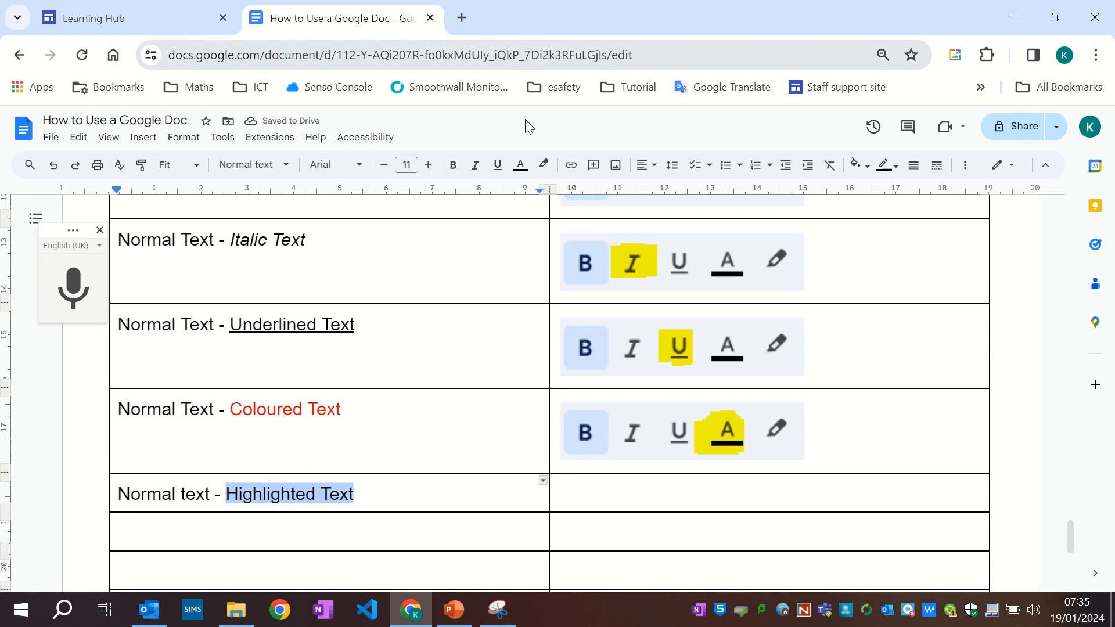
click(543, 164)
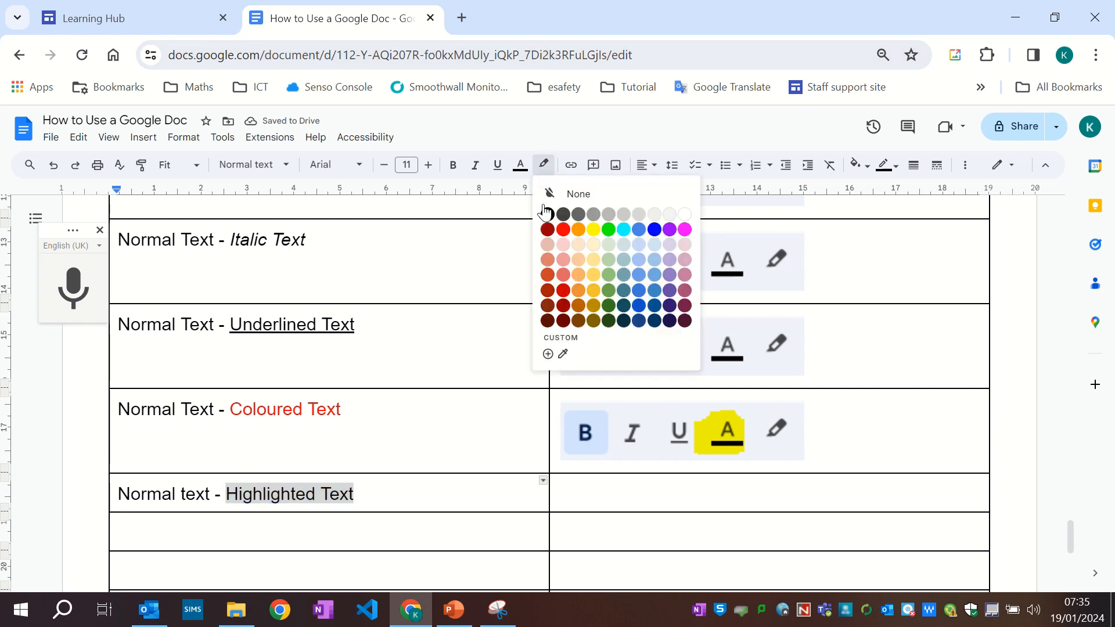
click(609, 230)
- Switch to Snipping Tool, erase the text colour icon's highlight and highlight the highlighter pen icon in yellow instead
drag(585, 508, 608, 489)
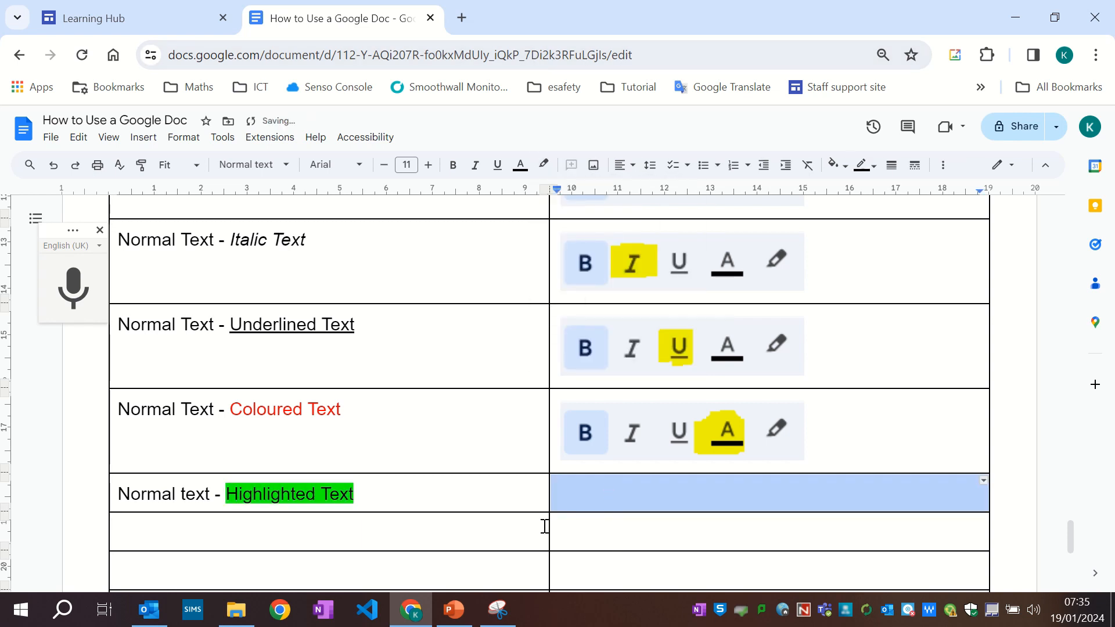
click(500, 609)
click(748, 58)
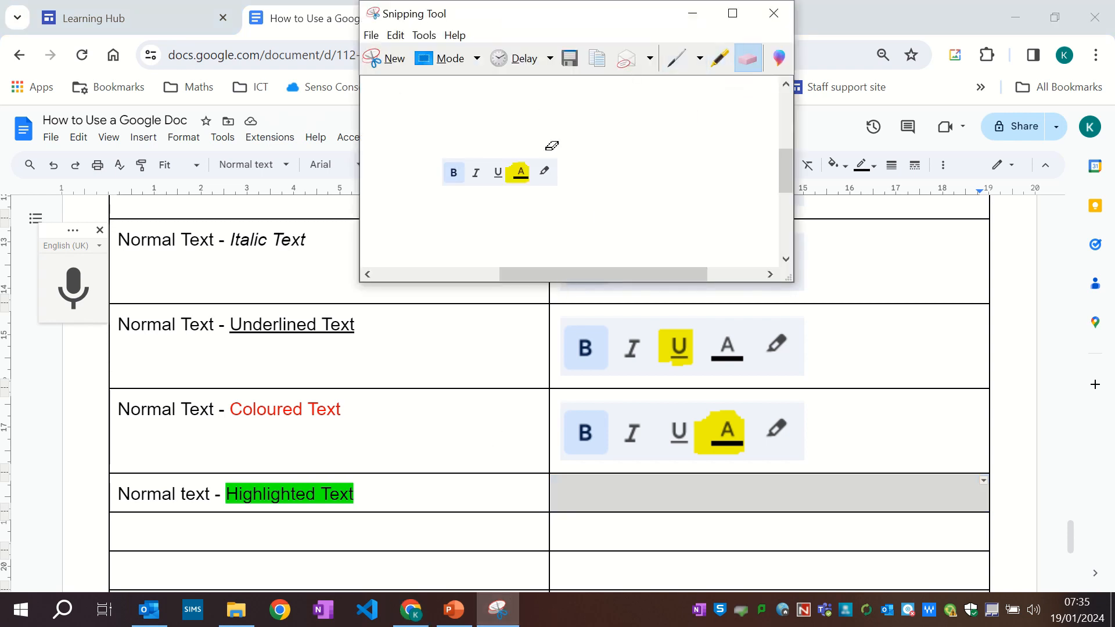
click(526, 170)
click(720, 58)
drag(544, 173, 543, 165)
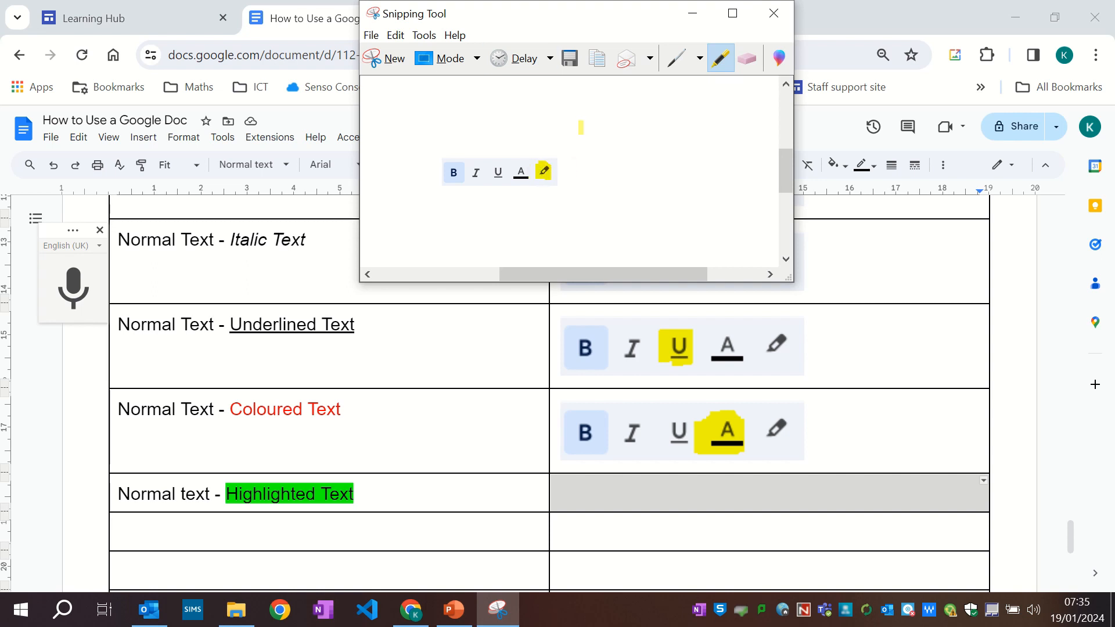
- Copy the edited snip and paste it into the Google Doc's Instructions cell beside "Normal text - Highlighted Text"
click(395, 35)
click(401, 55)
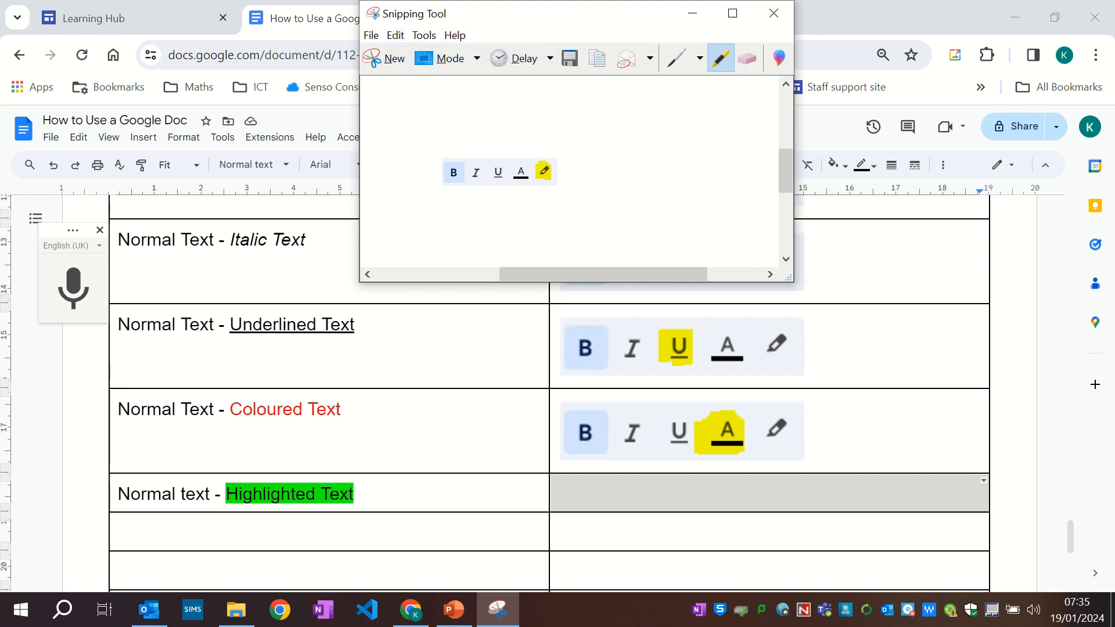
click(579, 494)
key(ctrl+v)
click(583, 491)
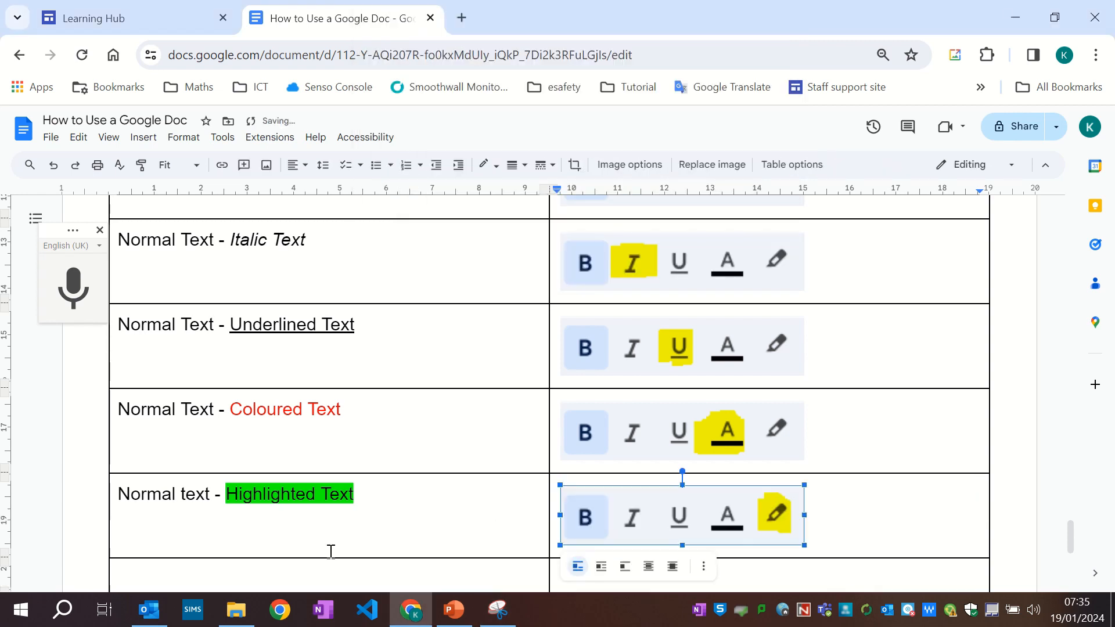
- Enter "Normal text - Font Style" in the Example cell below the highlighted text row
scroll(331, 546, down, 3)
click(131, 397)
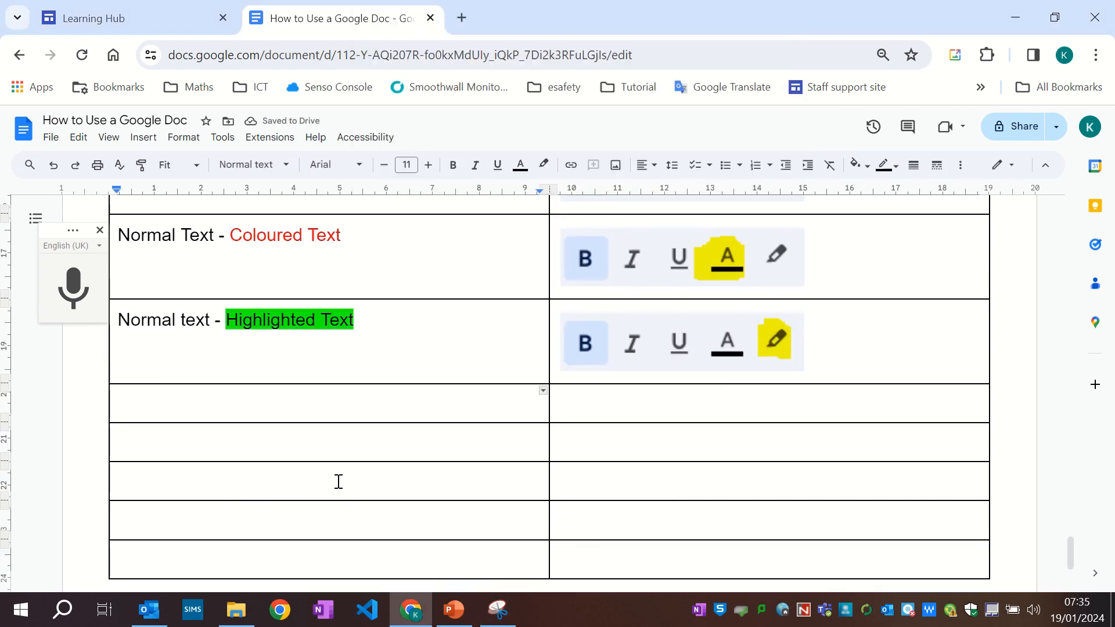
text(F)
text(o)
key(BackSpace)
key(BackSpace)
text(Normal t)
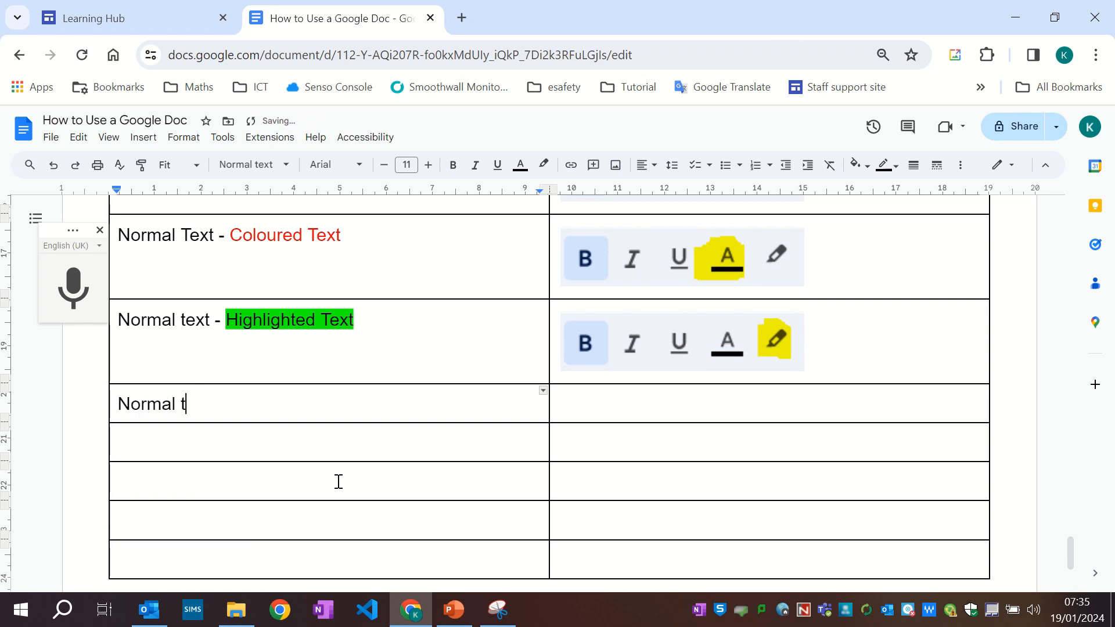
text(ext - Font St)
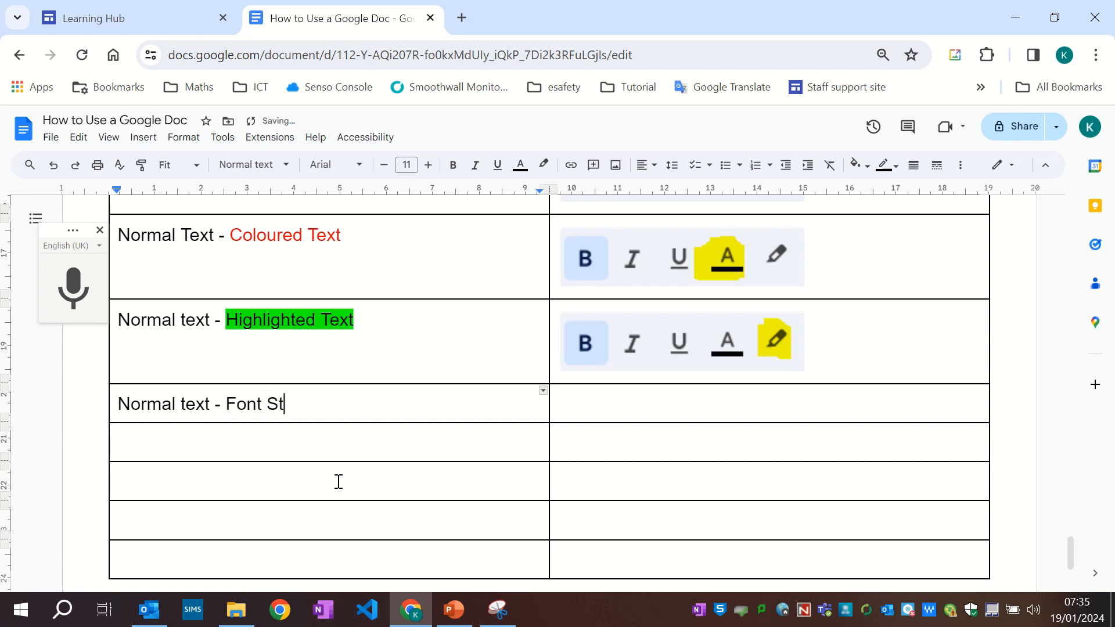
text(yle)
- Set the words "Font Style" in the Caveat font and place the cursor in the adjacent Instructions cell
drag(307, 407, 224, 408)
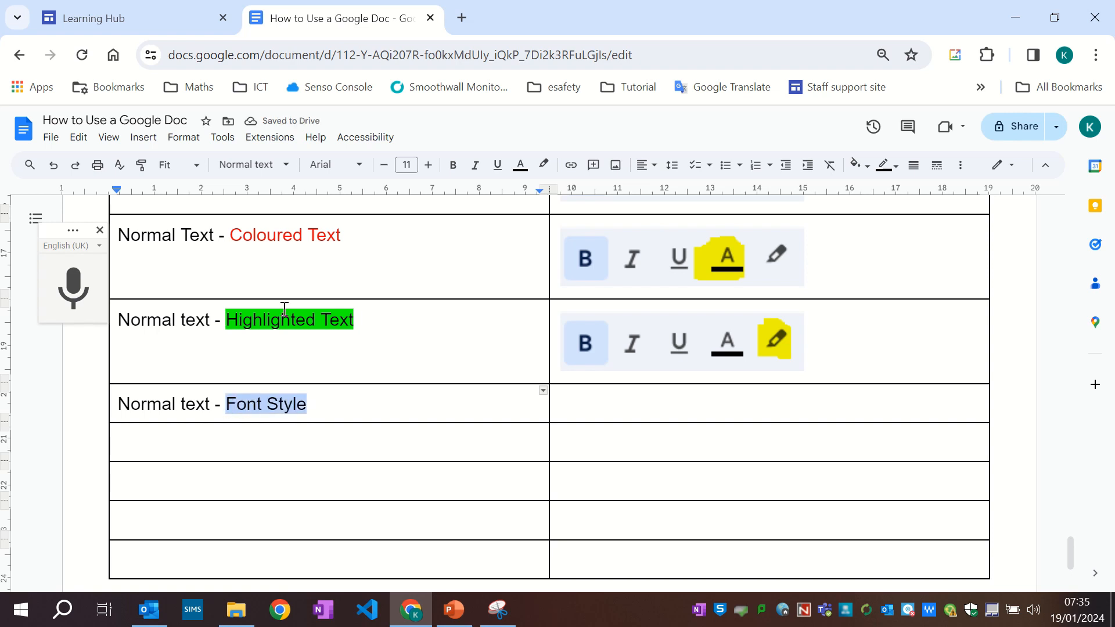
click(334, 169)
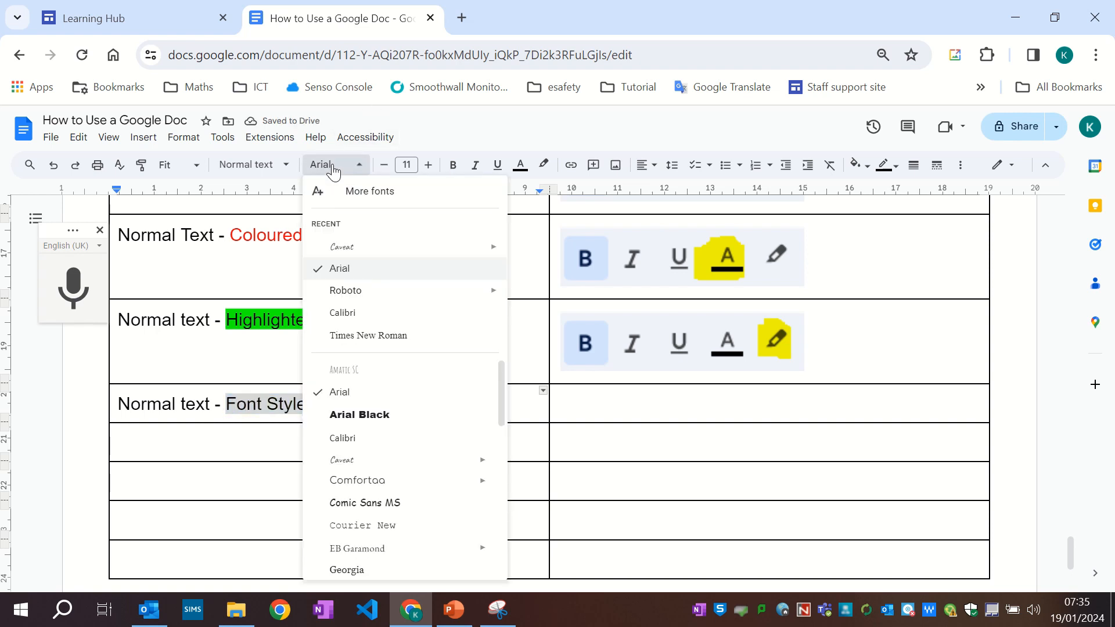
click(346, 245)
click(596, 405)
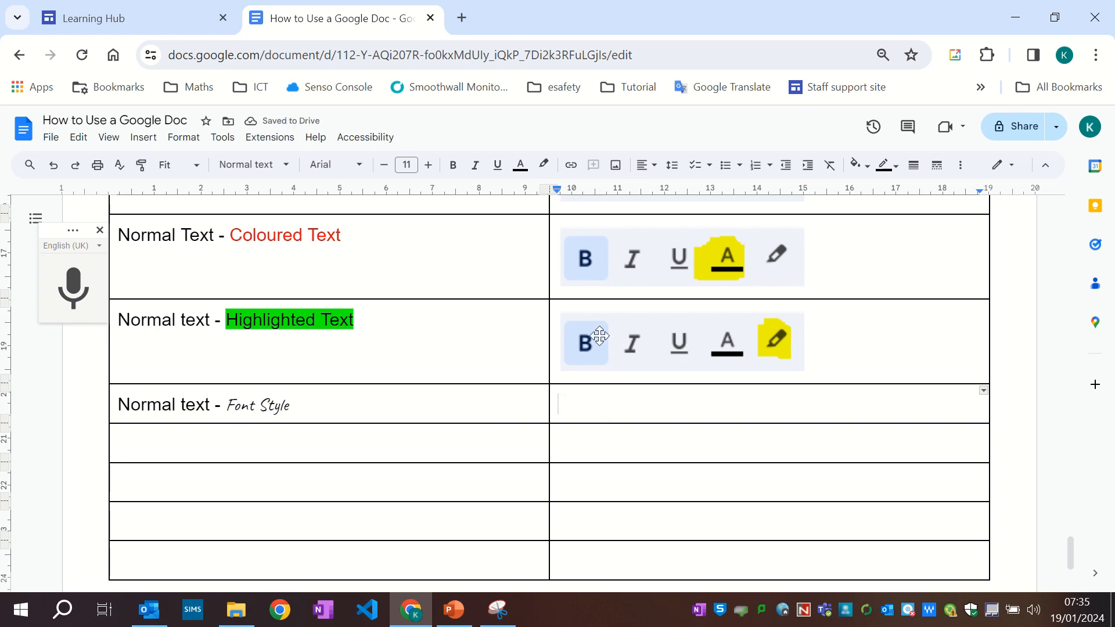
- Switch to Snipping Tool, snip the toolbar's font selector and paste it into the Google Doc's Instructions cell beside "Normal text - Font Style"
click(500, 619)
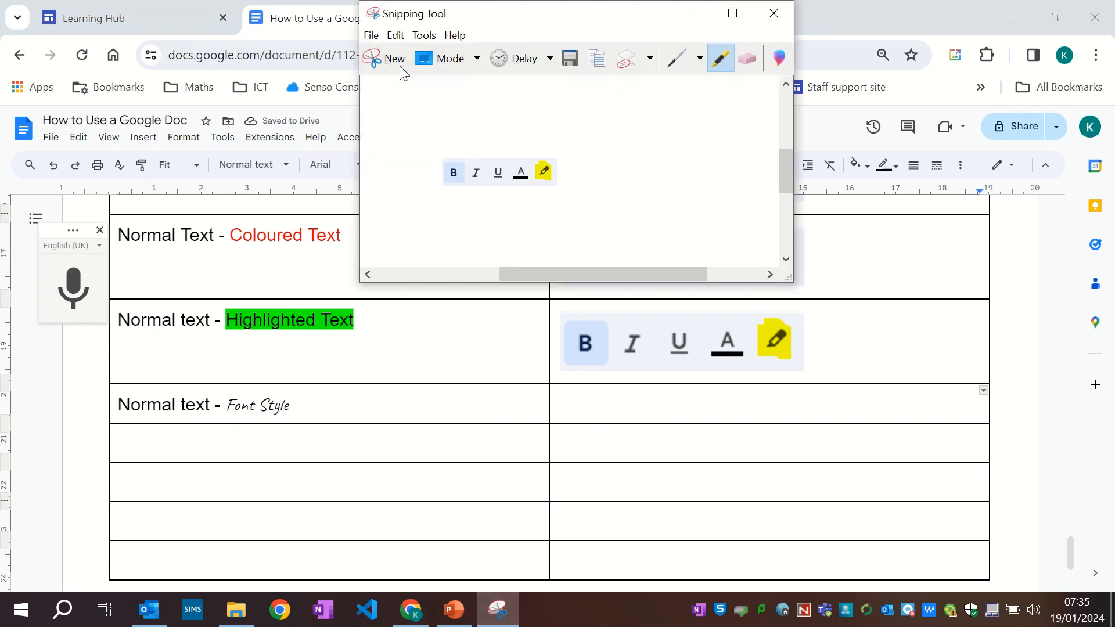
click(400, 65)
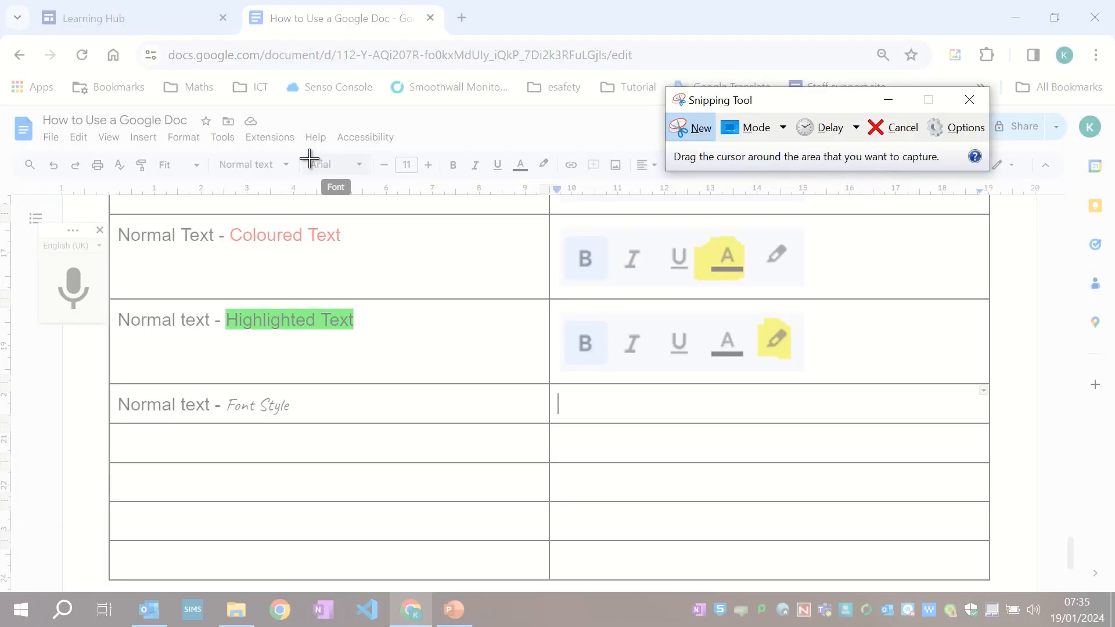
drag(303, 153, 372, 176)
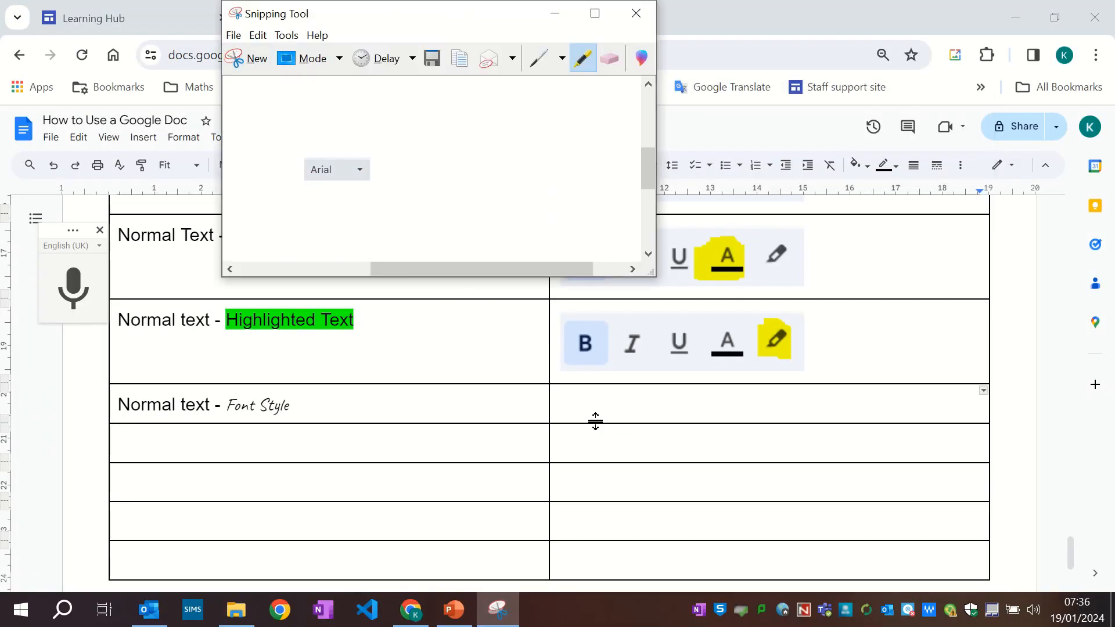
drag(596, 421, 594, 415)
key(ctrl+v)
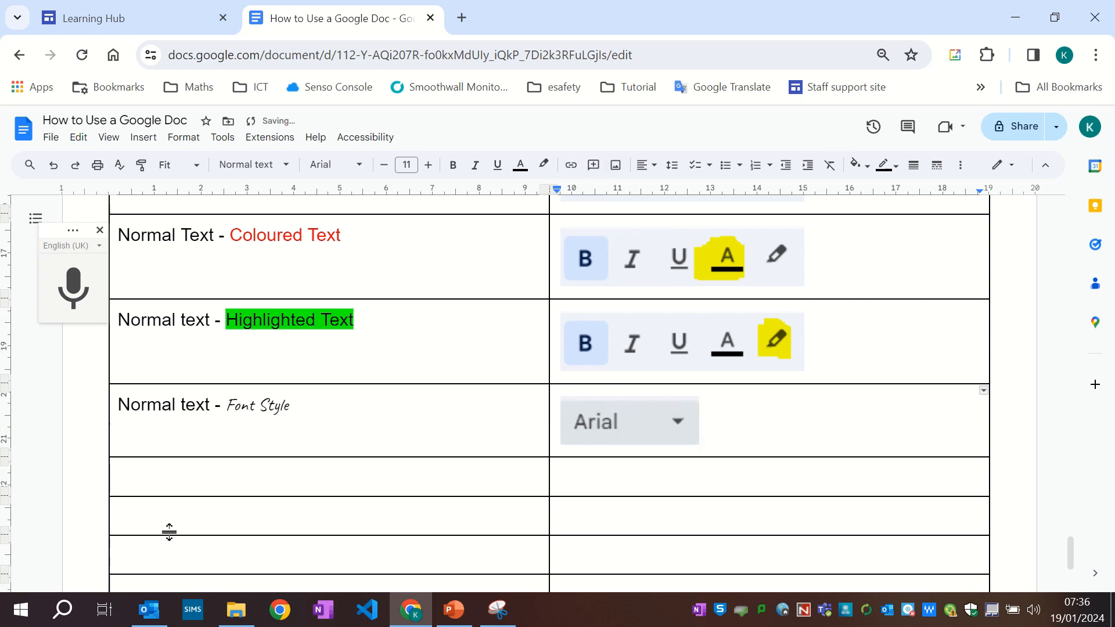
- Enter "Normal Text - Change Font Size" in the Example cell below the Font Style row
click(146, 470)
text(Normal Text)
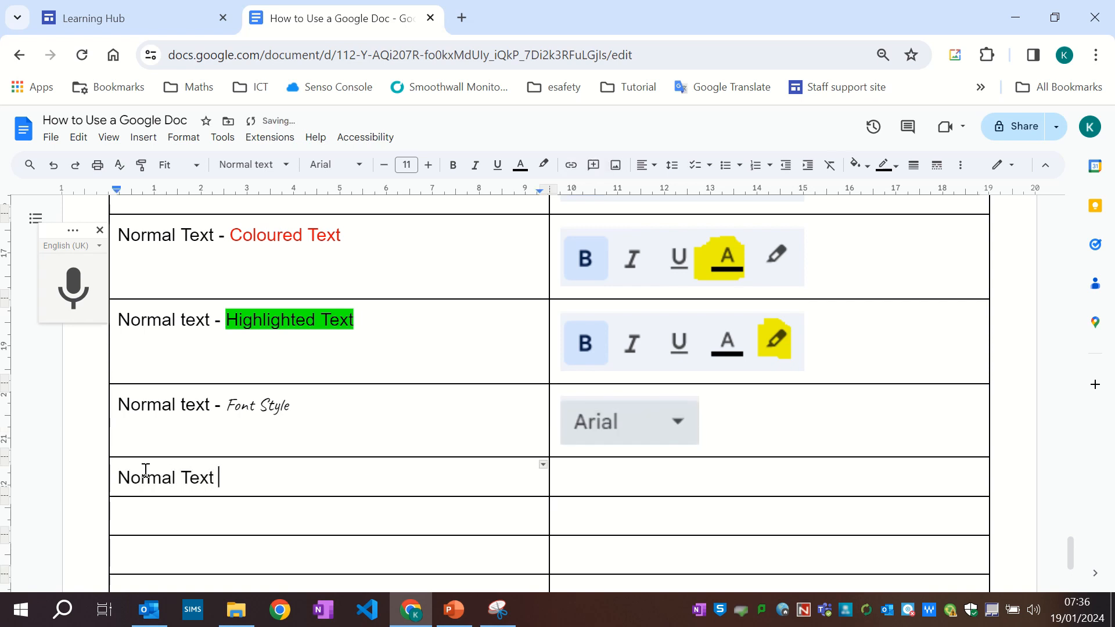
text( - Font)
key(BackSpace)
key(BackSpace)
key(BackSpace)
text(Change F)
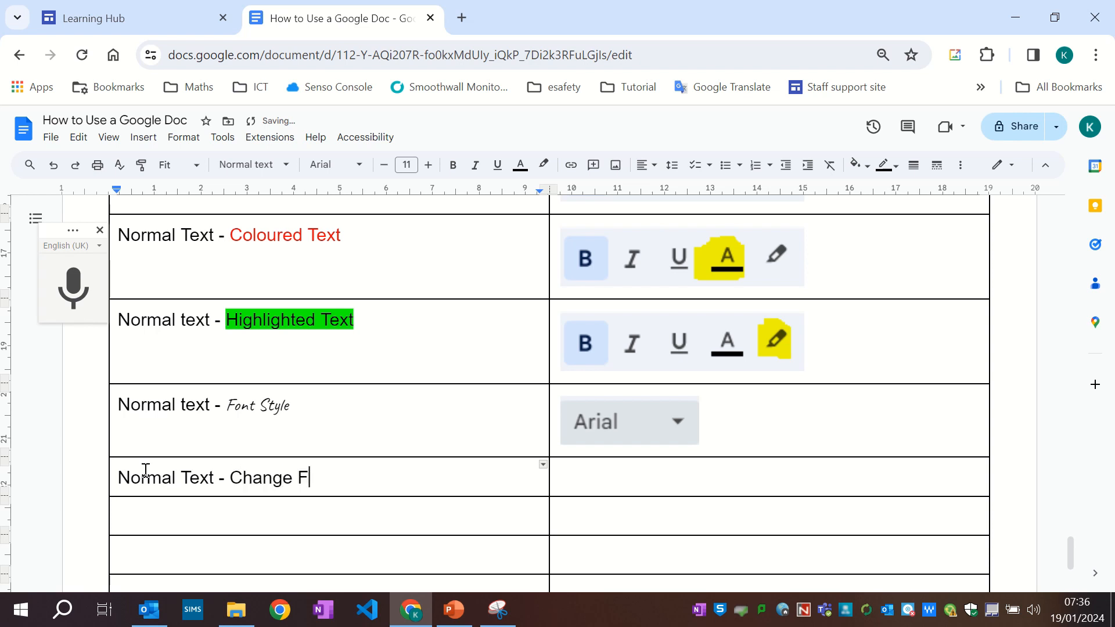
text(ont Size)
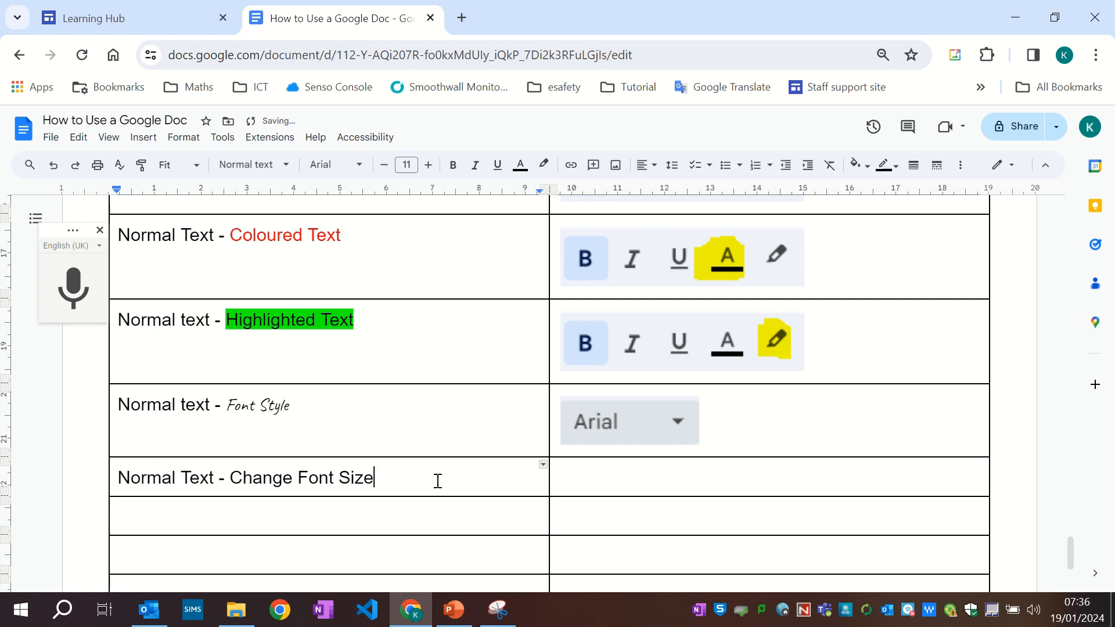
- Set the word "Change" in the Change Font Size example to font size 6
drag(293, 478, 229, 482)
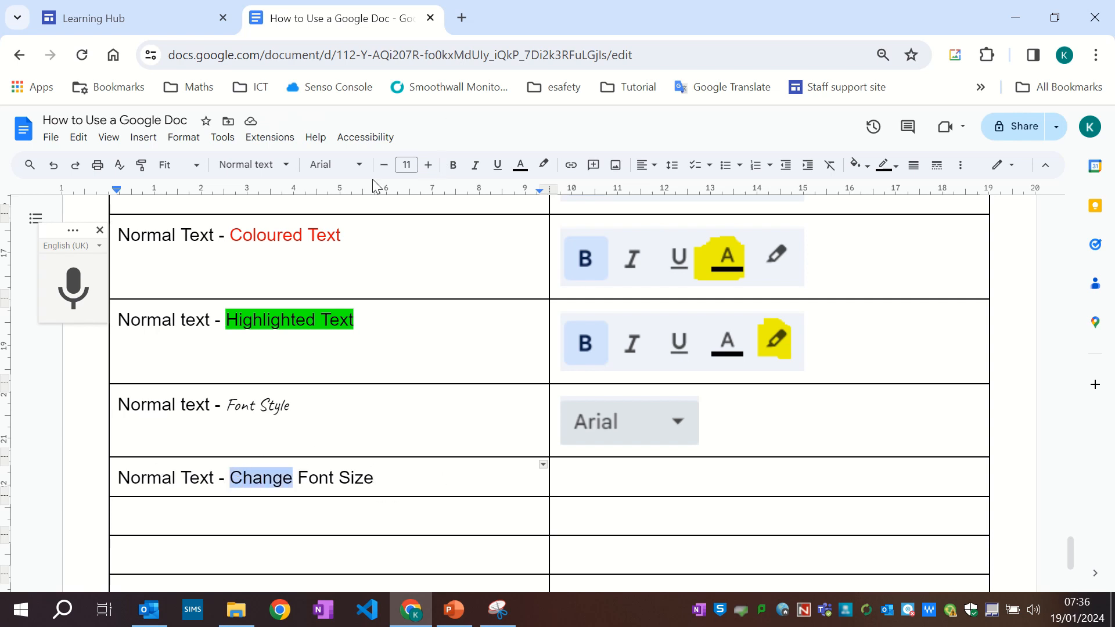
click(384, 165)
click(384, 164)
click(384, 165)
click(384, 165)
click(384, 165)
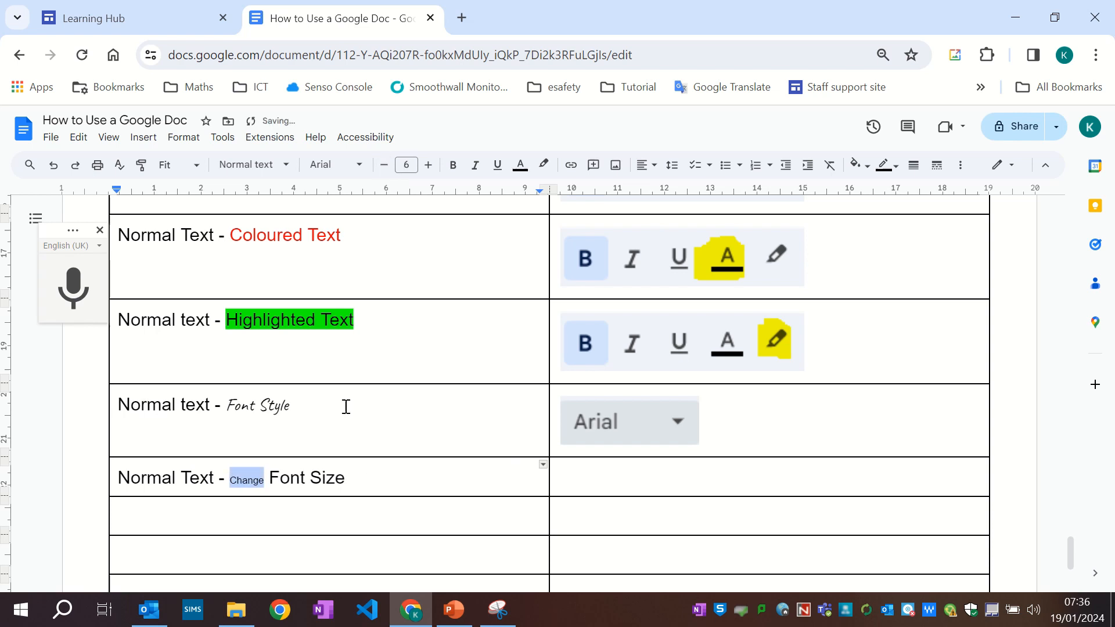
- Set the word "Size" in the Change Font Size example to font size 15
drag(345, 487, 317, 467)
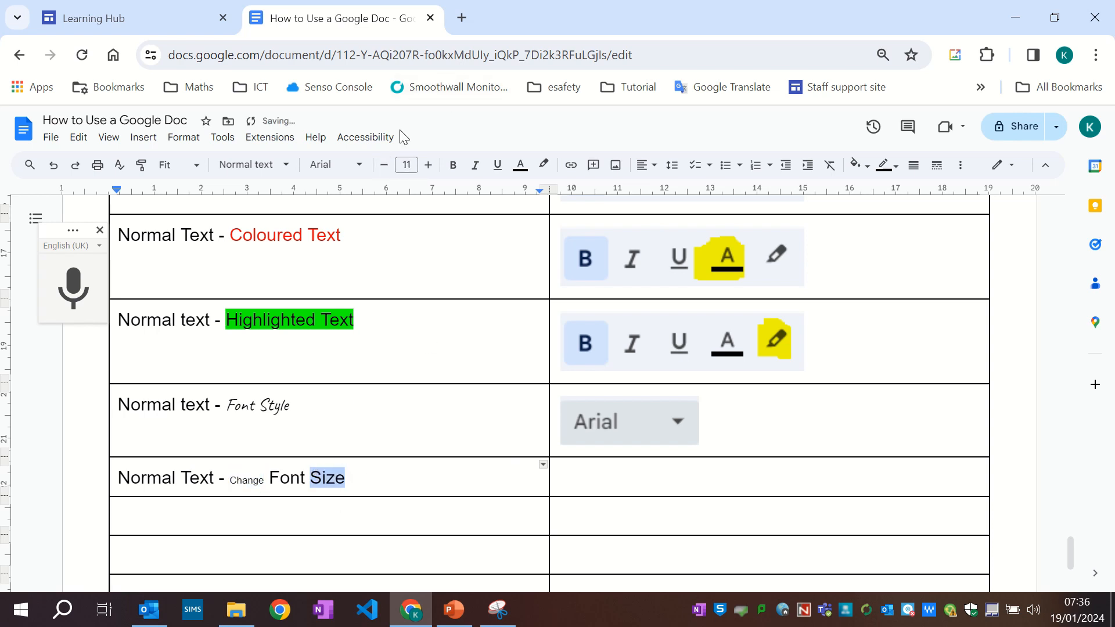
click(428, 165)
click(428, 165)
click(428, 165)
click(428, 165)
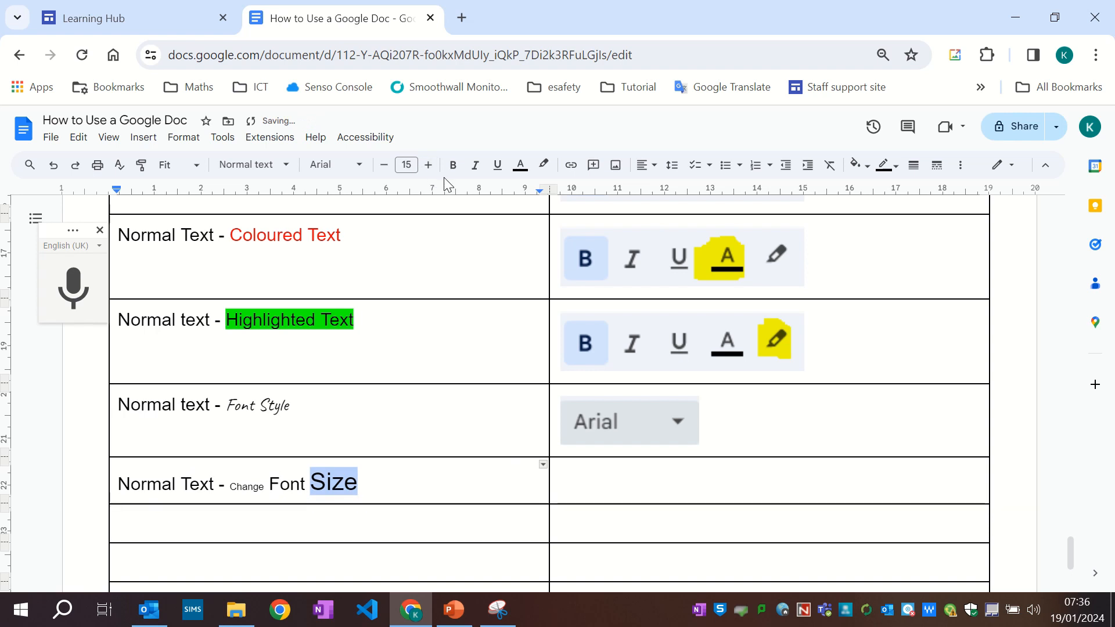
- Switch to Snipping Tool, snip the toolbar's font size control and paste it into the Google Doc's Instructions cell beside the Change Font Size example
click(580, 483)
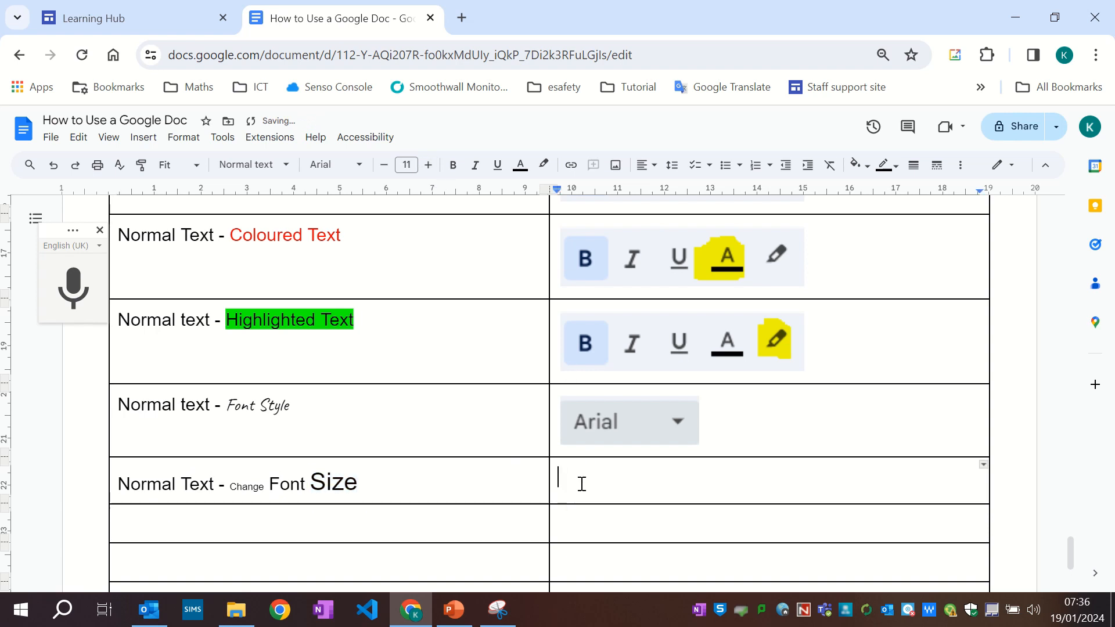
click(500, 610)
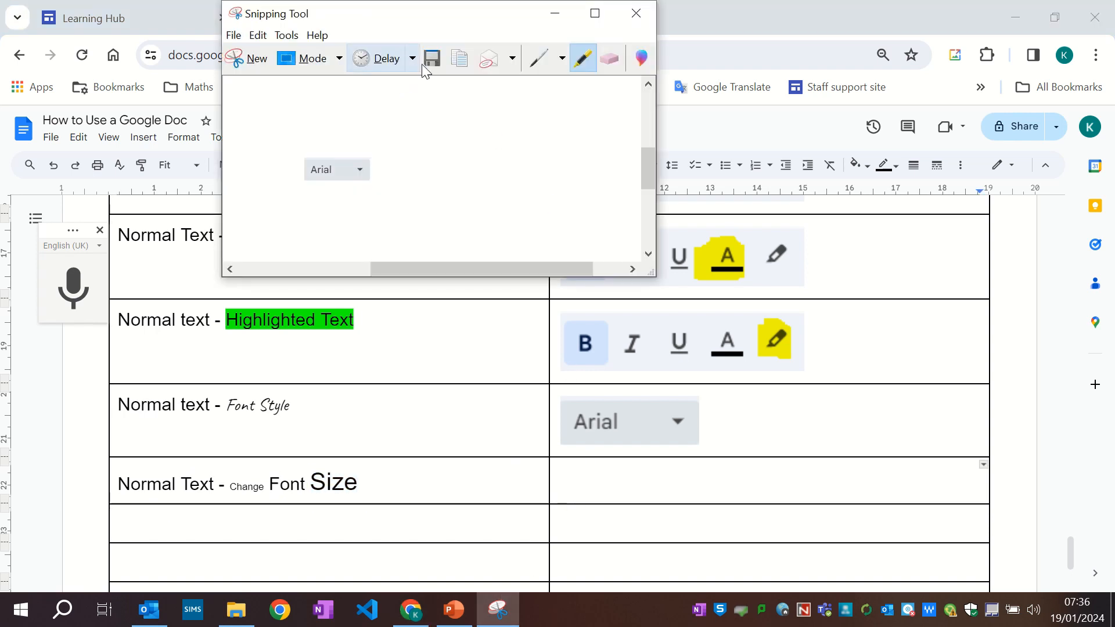
click(248, 58)
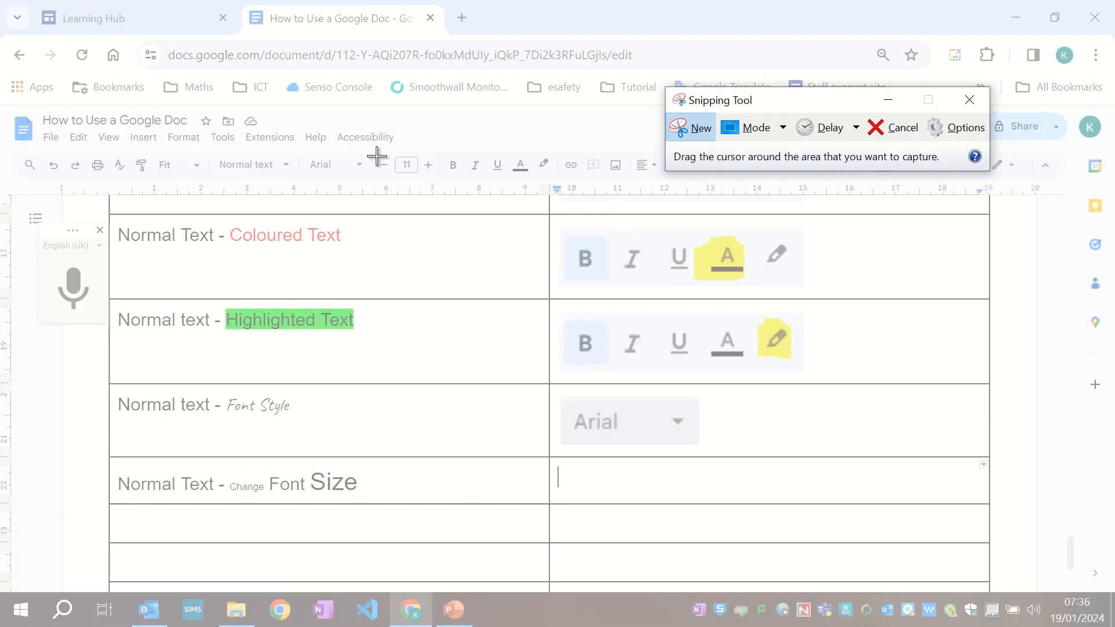
drag(376, 156, 432, 176)
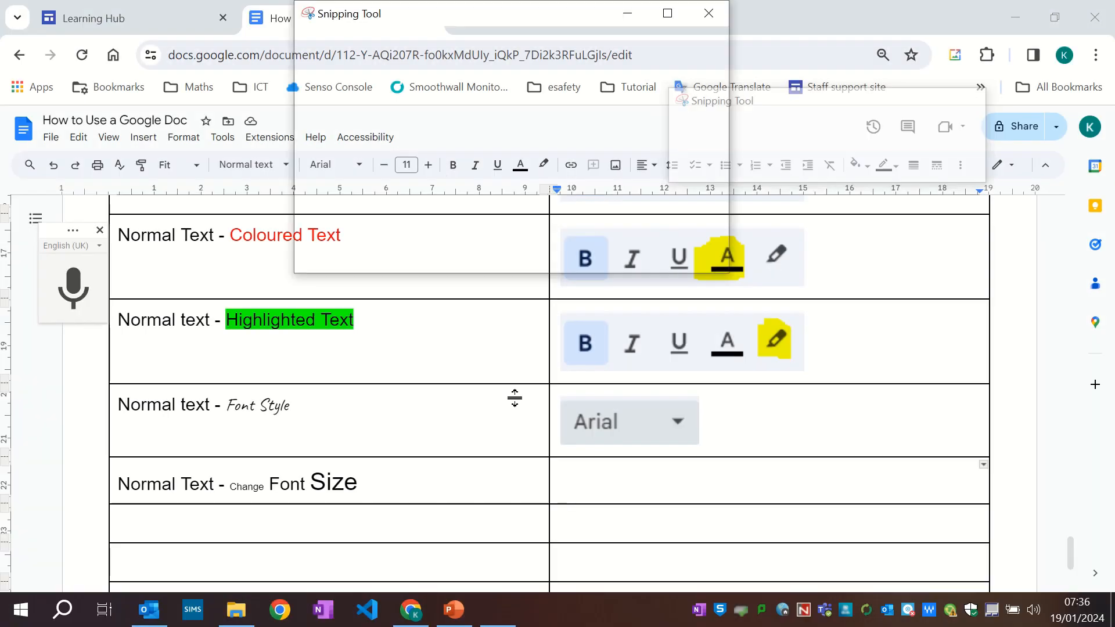
click(588, 481)
key(ctrl+v)
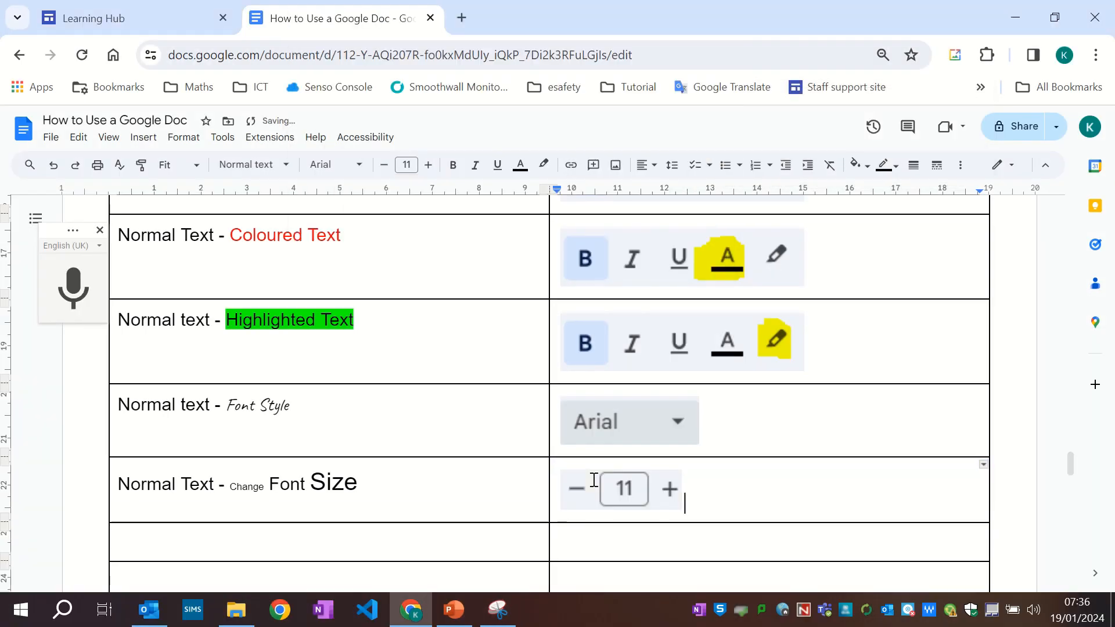
- Enter "Normal Text - Superscript" in the Example cell below the Change Font Size row
click(261, 541)
scroll(333, 453, down, 5)
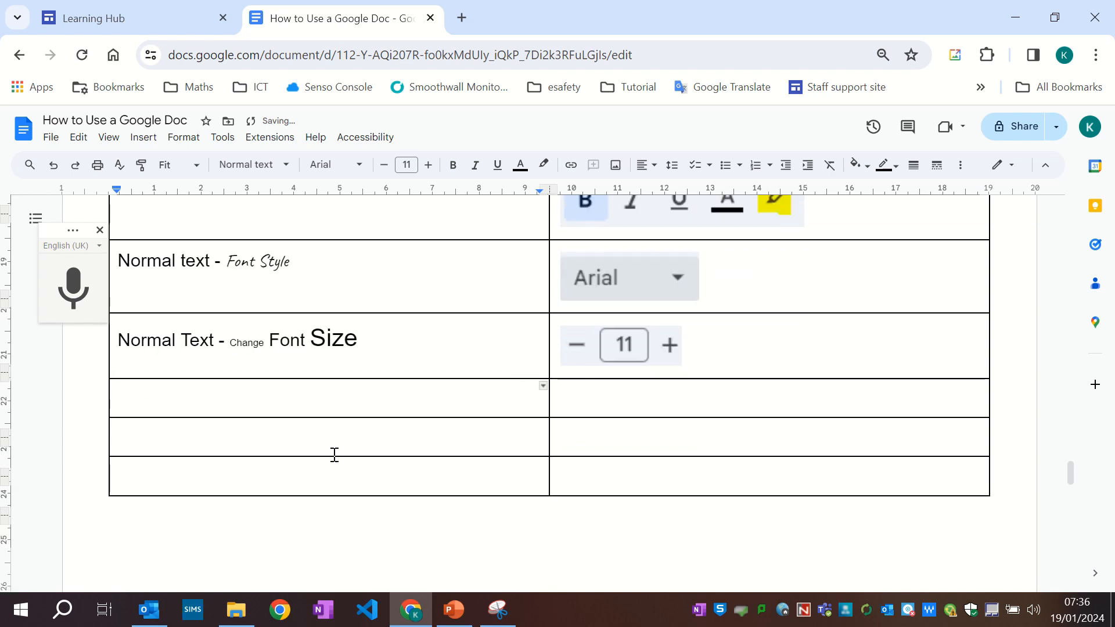
scroll(335, 453, up, 3)
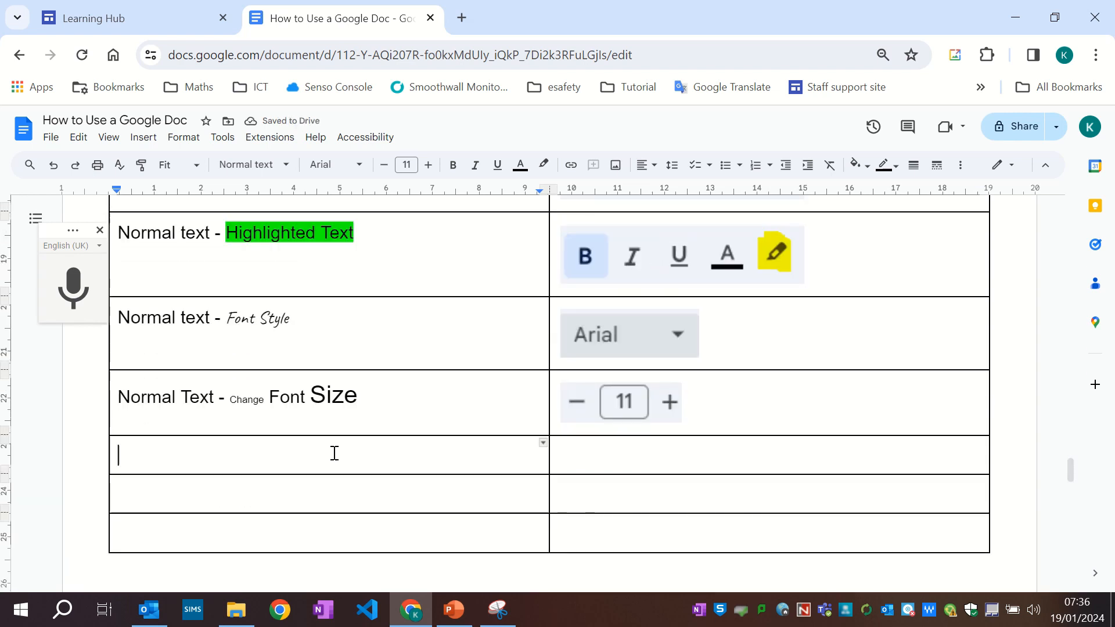
text(Normal Text)
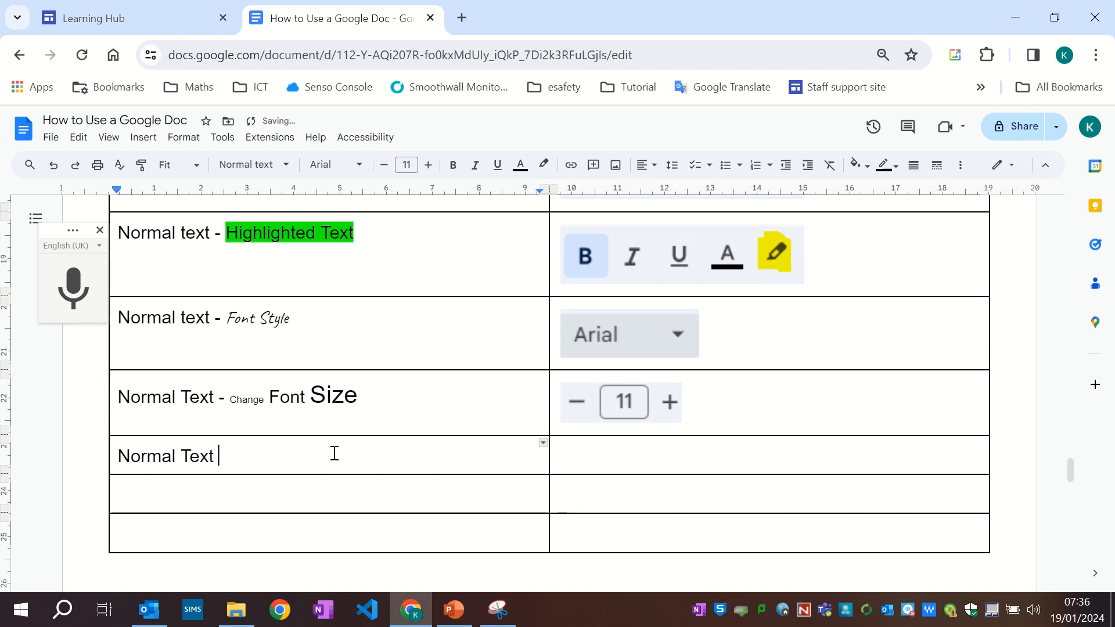
text( - S)
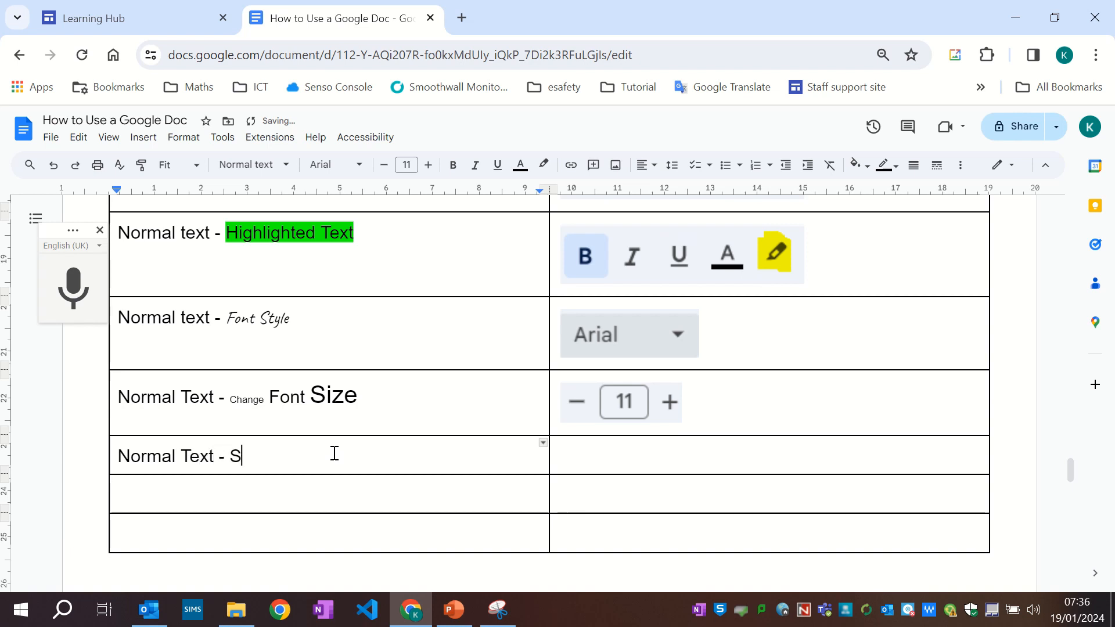
text(uperscript)
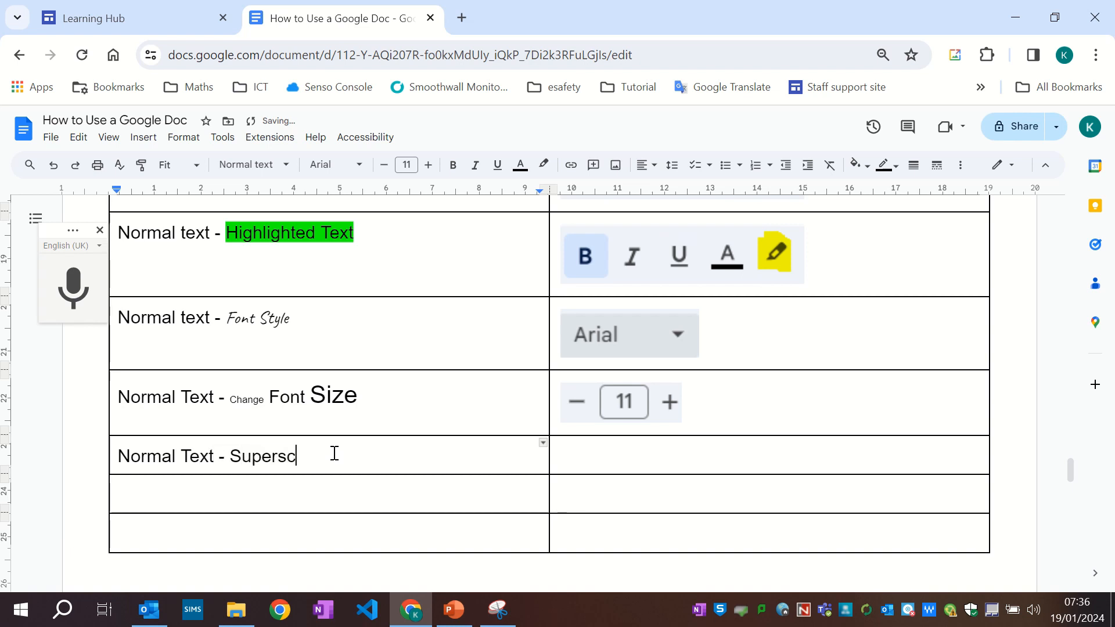
- Format the word "Superscript" in the new example as superscript
key(shift+Left)
key(shift+Left)
key(shift+Left)
key(shift+Left)
key(shift+Left)
key(shift+Left)
key(shift+Left)
key(shift+Left)
key(shift+Left)
key(shift+Left)
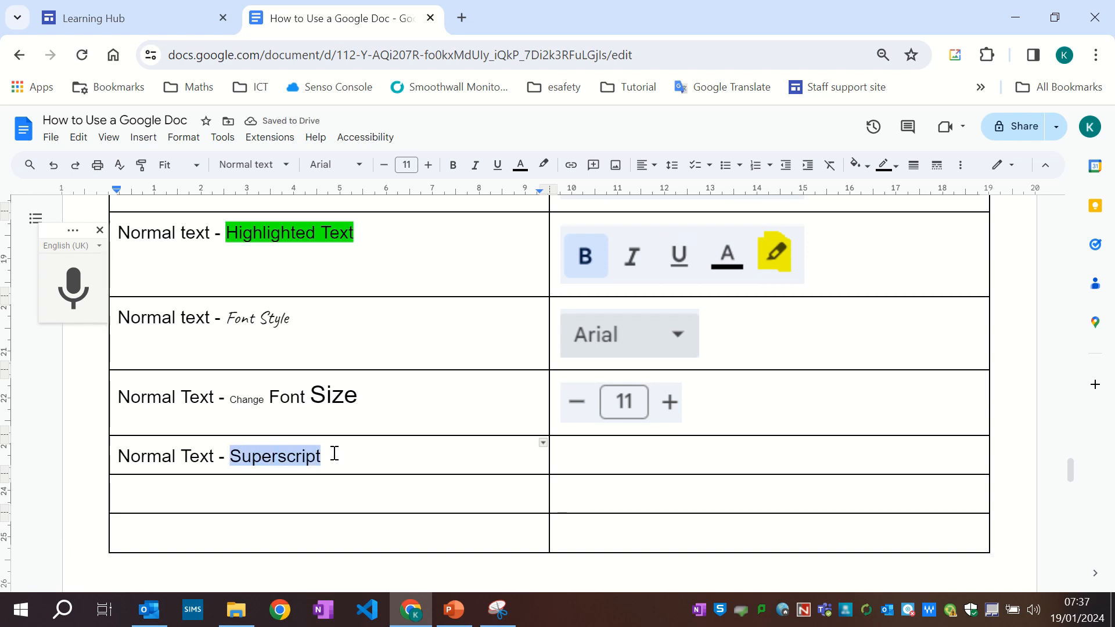
key(ctrl+period)
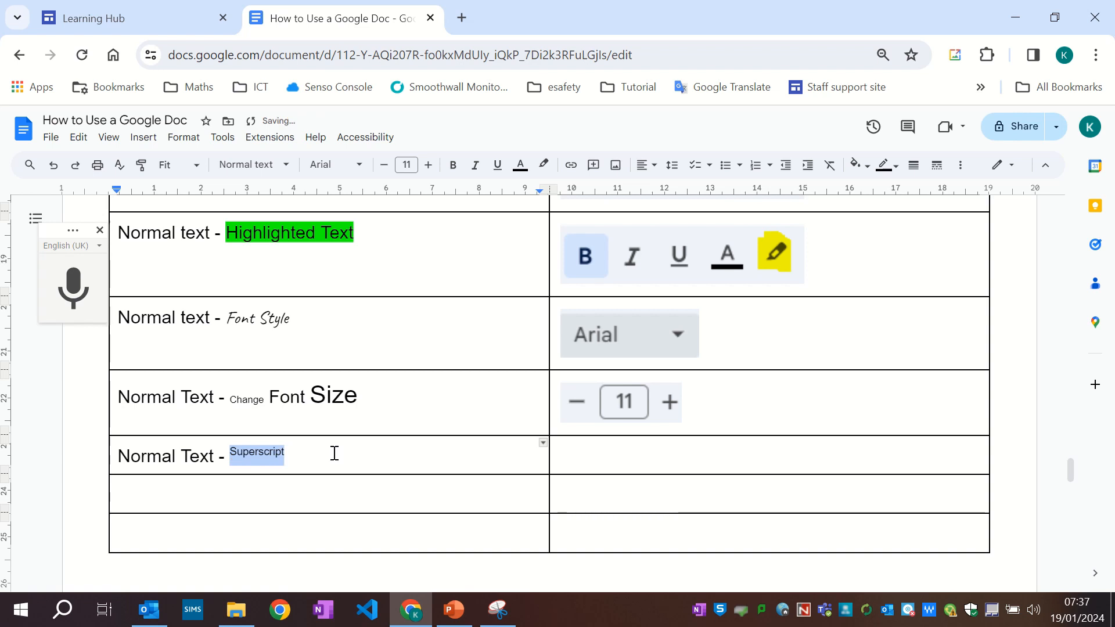
- Enter the shortcut text "<Ctrl> <.>" in the Instructions cell beside the Superscript example
double_click(601, 453)
click(601, 453)
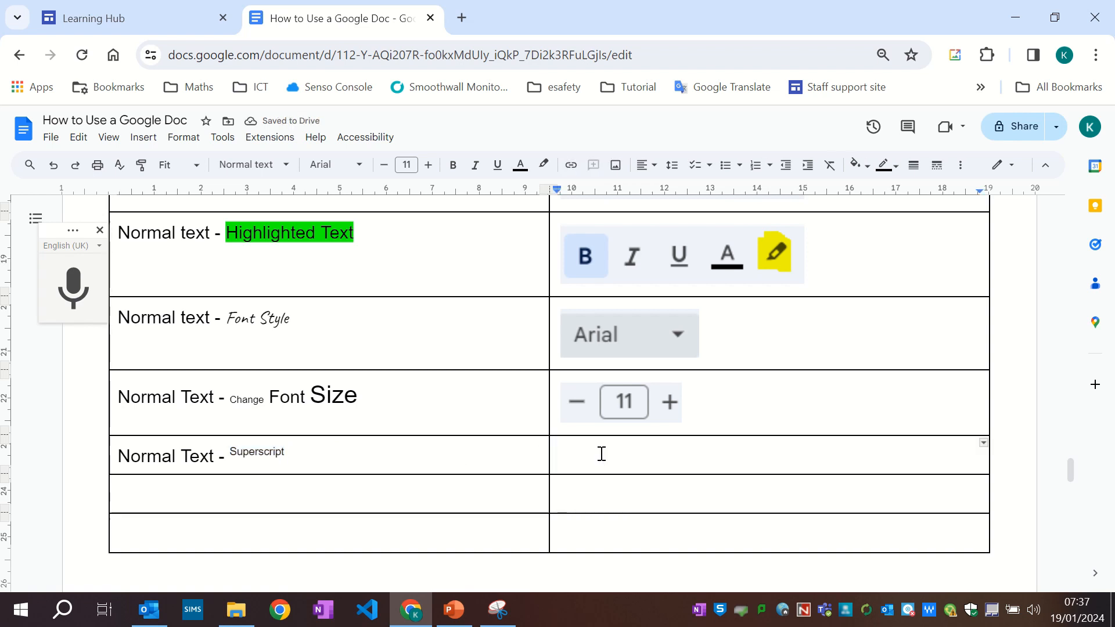
text(<C)
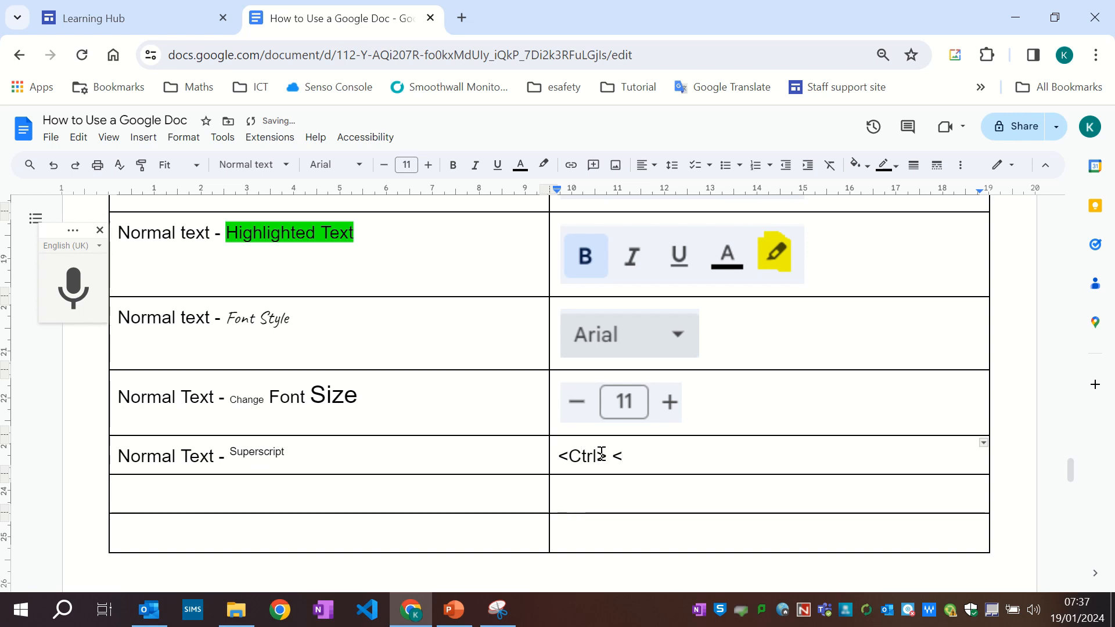
text(trl> <)
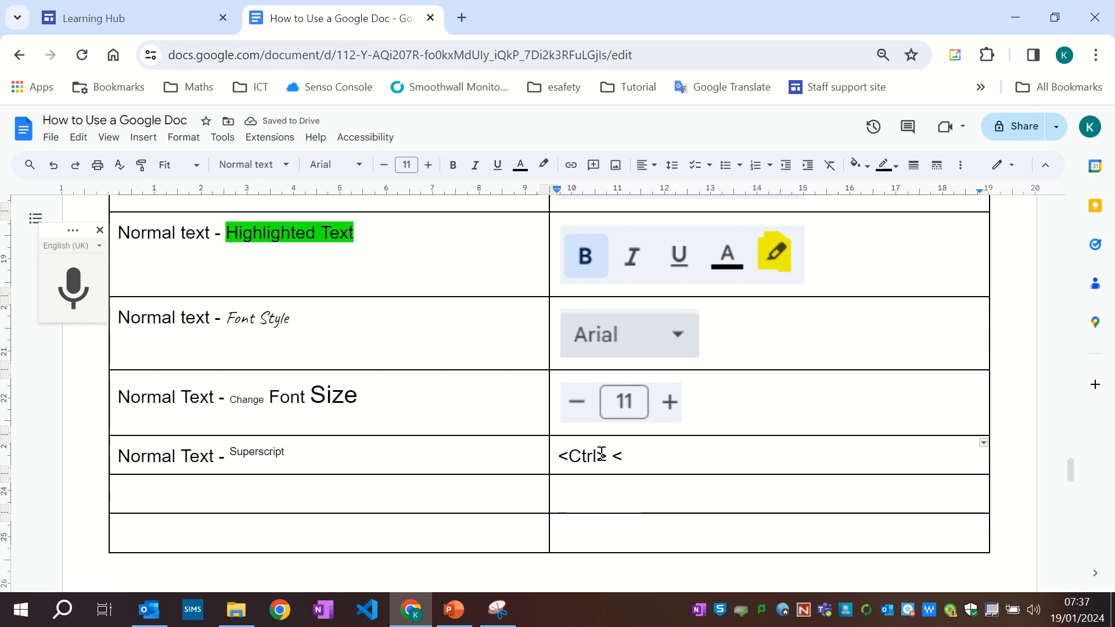
text(.>)
- Enter "Normal Text - Subscript" in the Example cell below the Superscript row and format the word "Subscript" as subscript
double_click(150, 494)
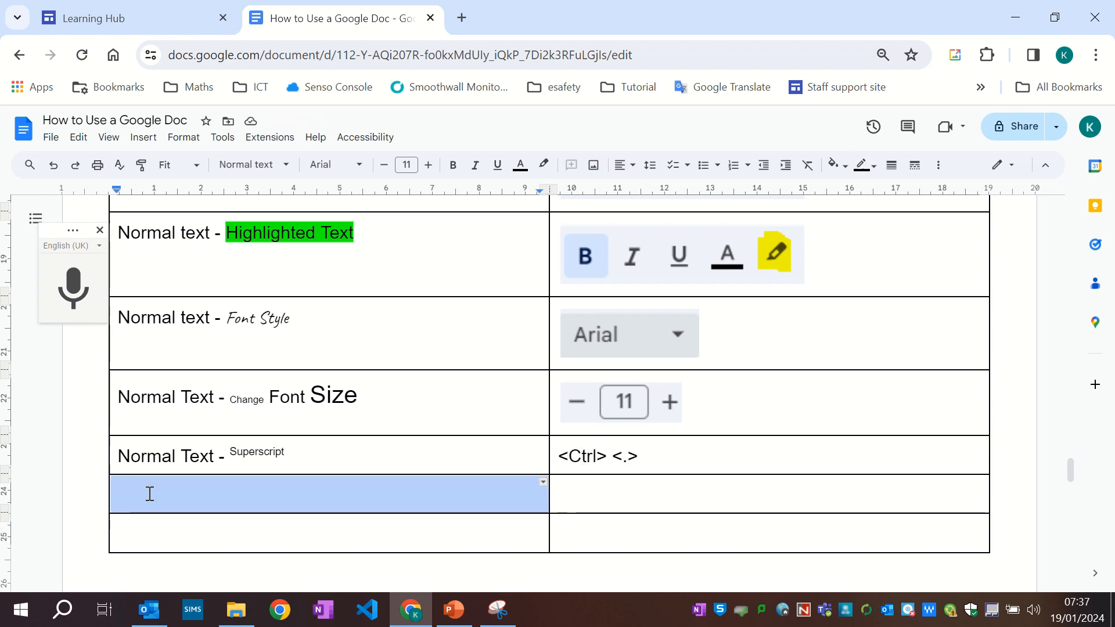
text(Normal )
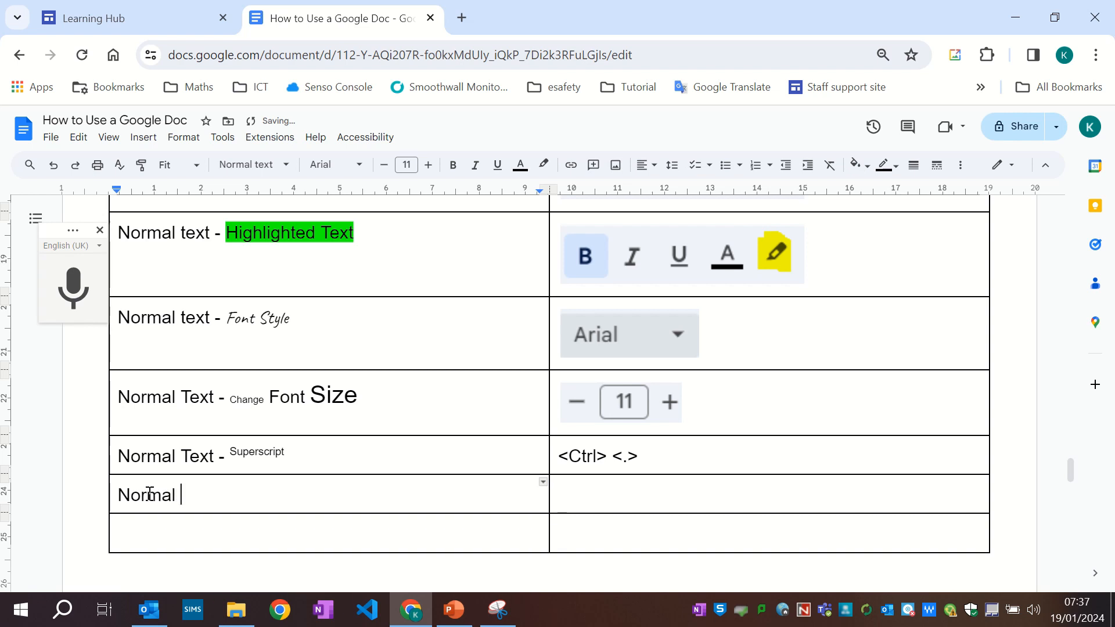
text(Text - Subscript)
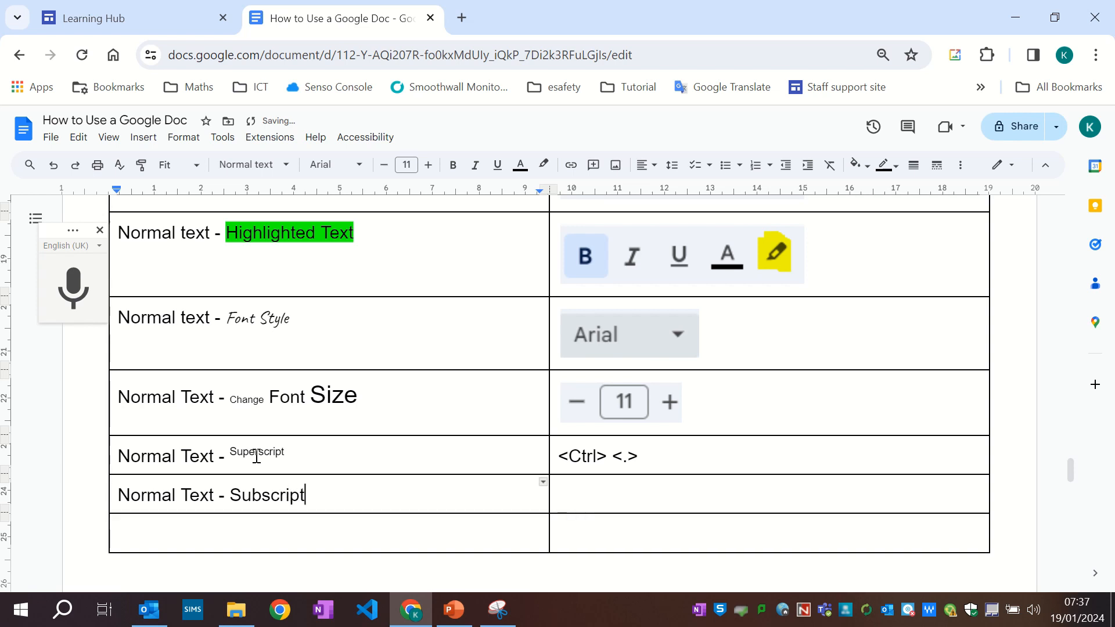
drag(323, 487, 236, 497)
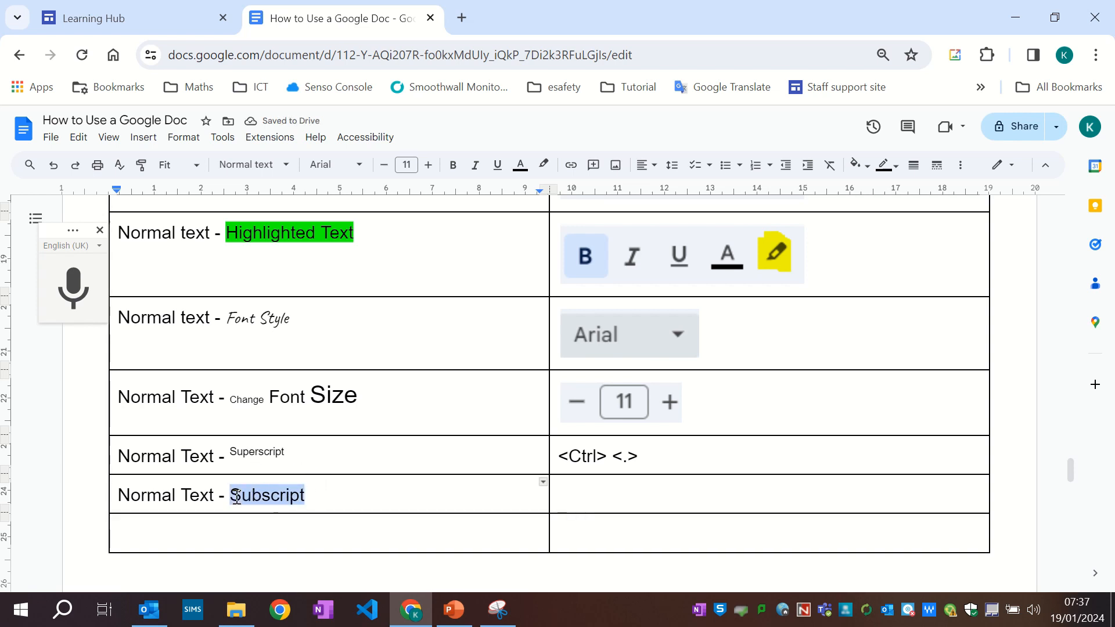
key(ctrl+comma)
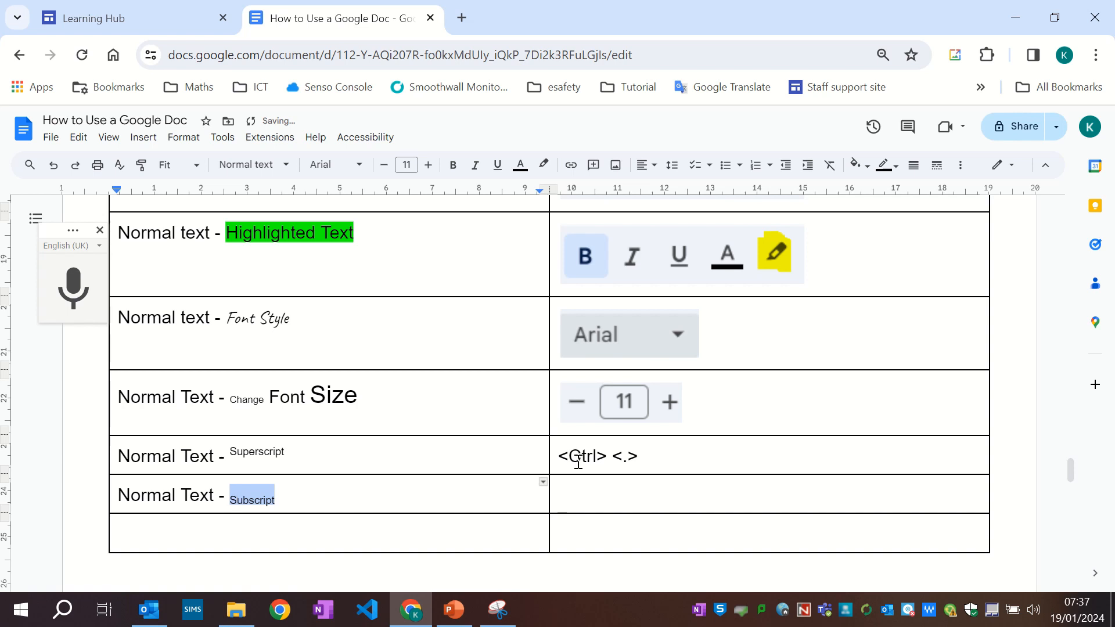
- Enter the shortcut text "<Ctrl> <,>" in the Instructions cell beside the Subscript example and place the cursor in the empty Example cell below
click(579, 495)
text(<)
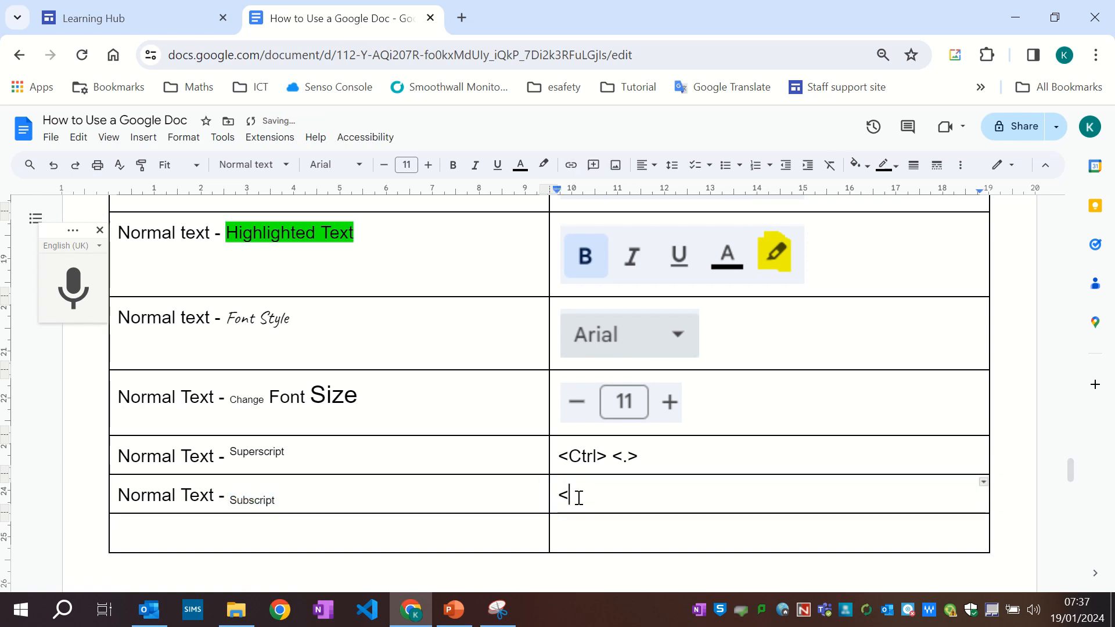
text(Ctrl)
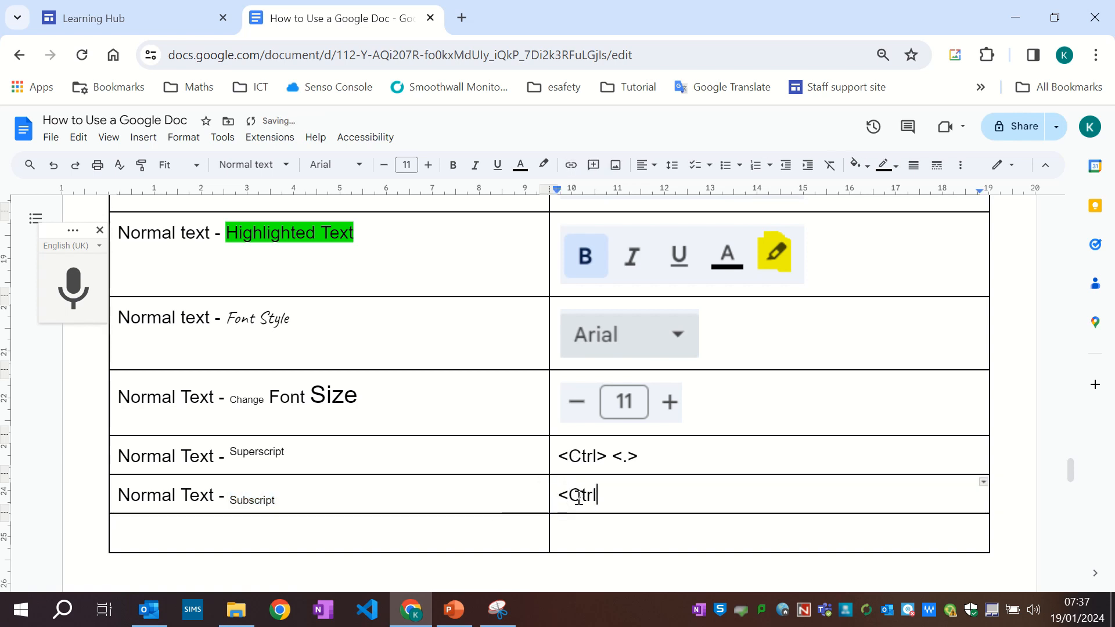
text(> <,>)
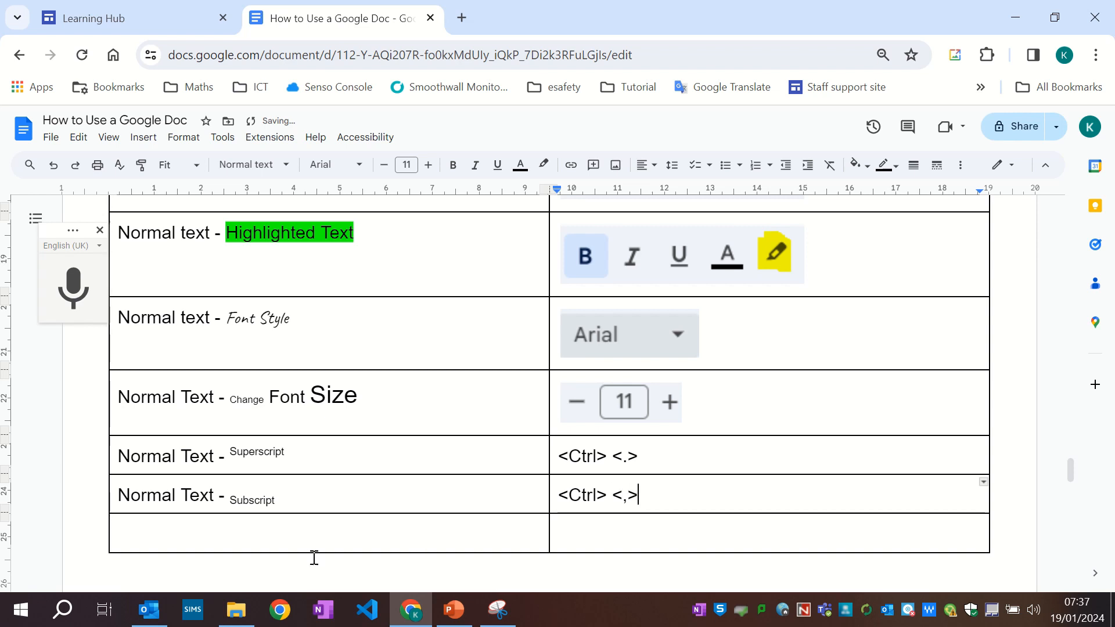
click(230, 534)
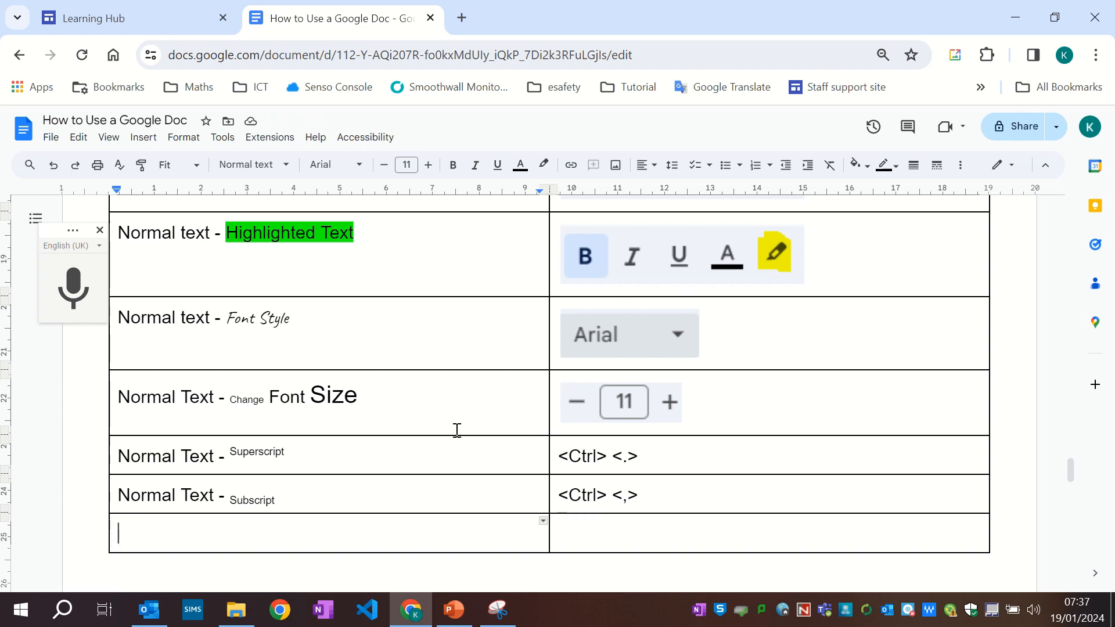
- Enter "Change Background Colour" in the empty Example cell below the Subscript row and fill that cell with a yellow background
text(Change Bac)
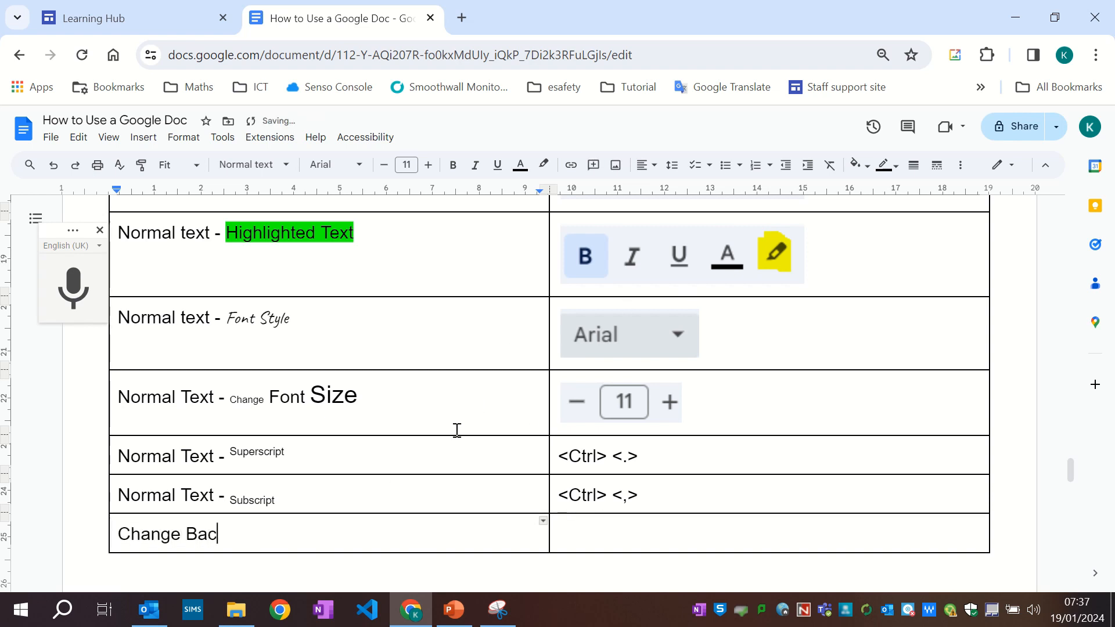
text(kground )
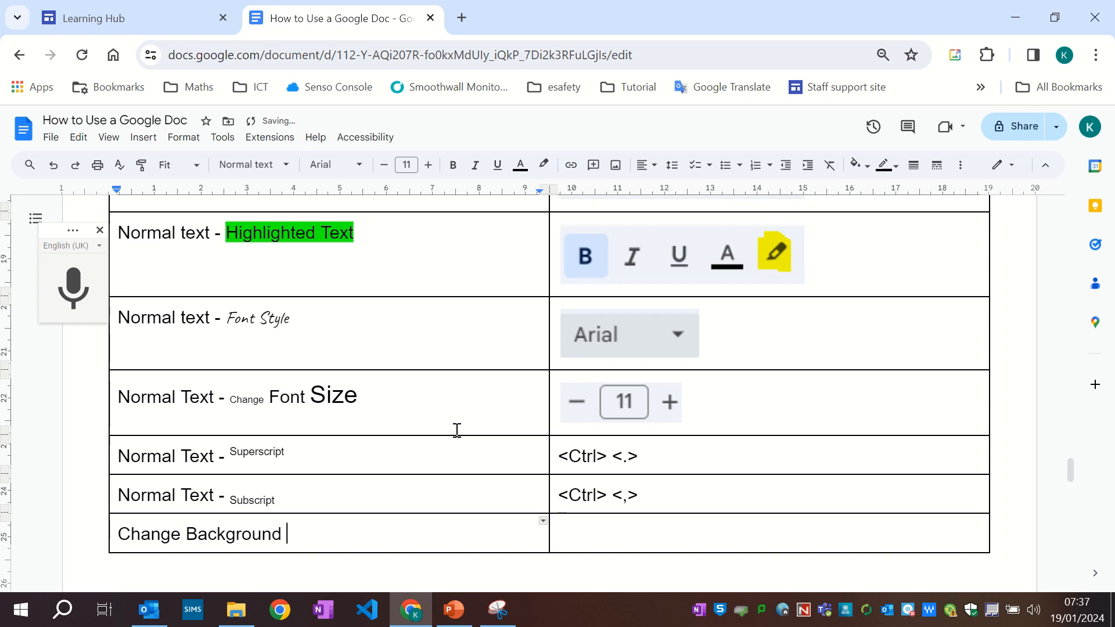
text(Colour)
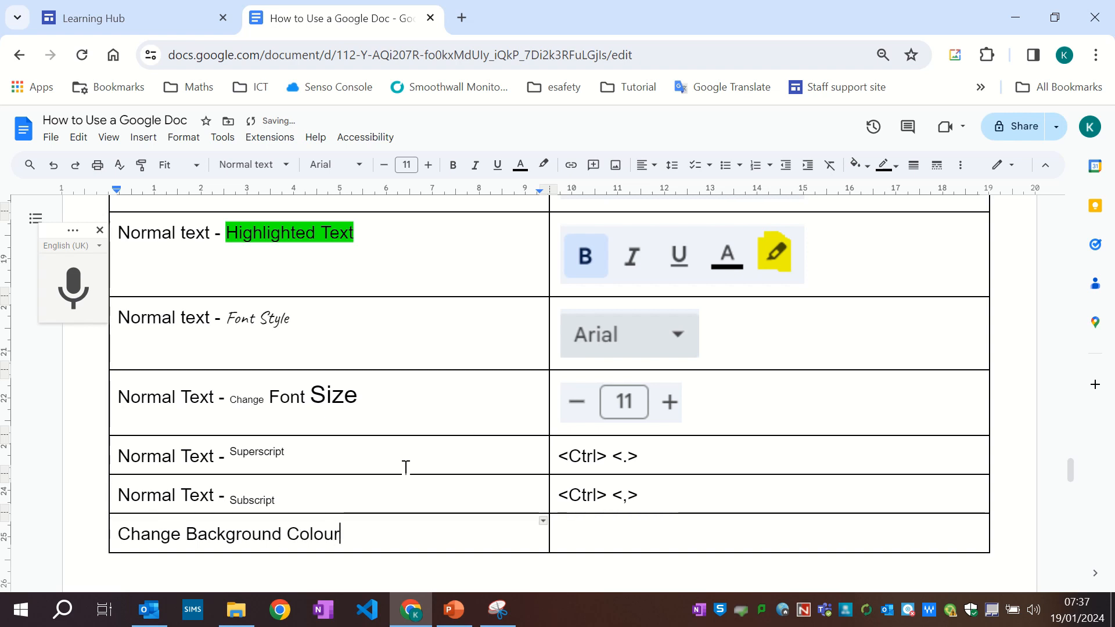
click(867, 173)
click(909, 232)
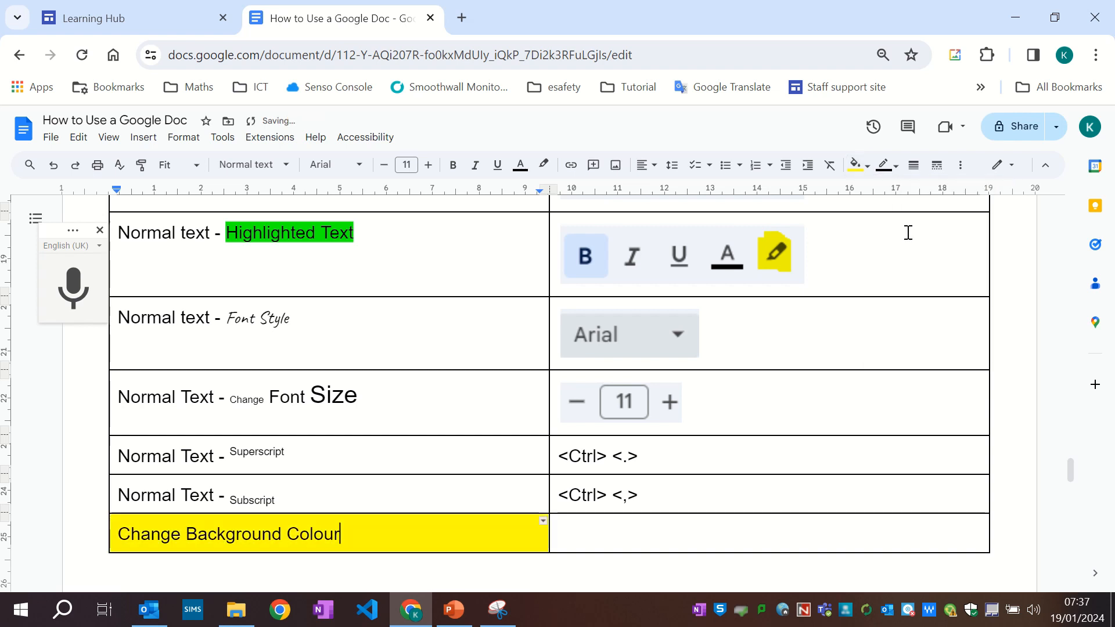
- Capture the background colour paint-bucket icon with Snipping Tool and paste it into the Instructions cell beside "Change Background Colour"
click(591, 542)
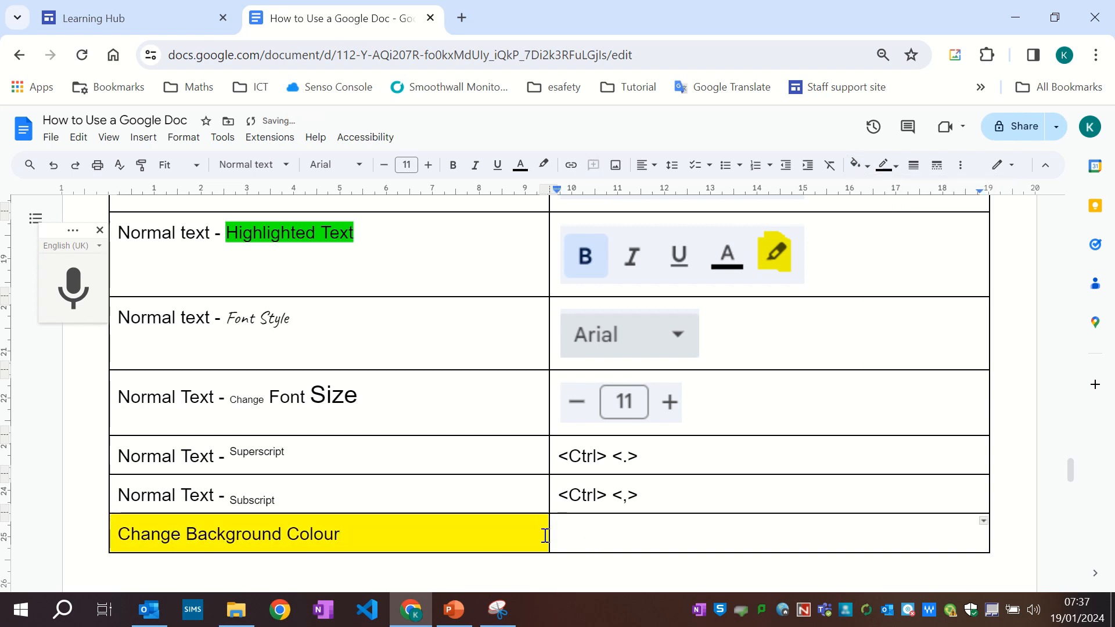
click(497, 610)
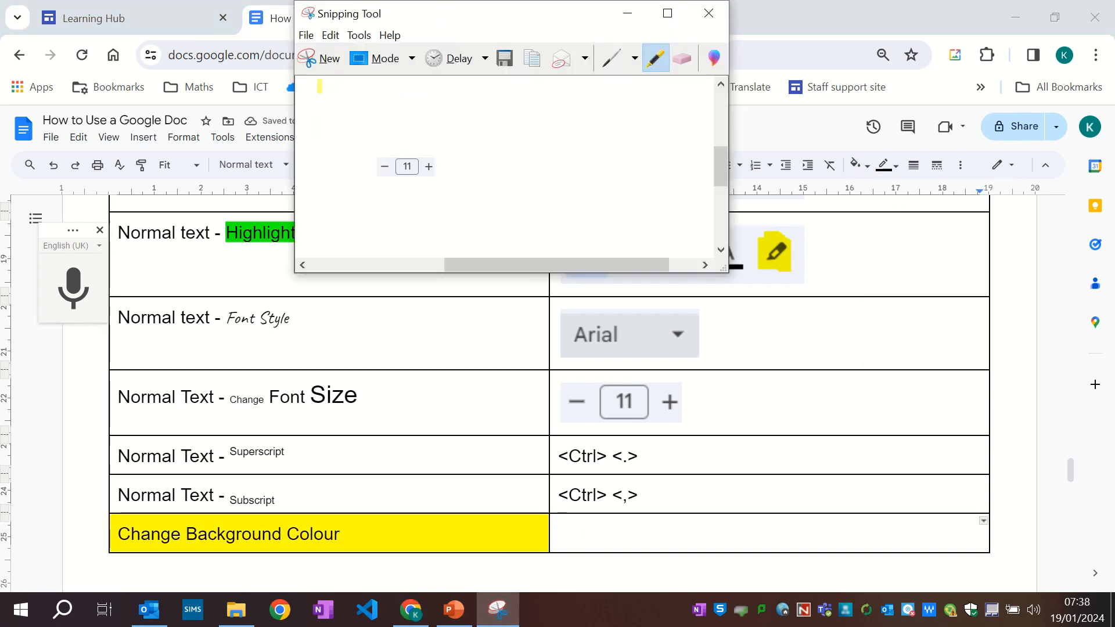
click(318, 58)
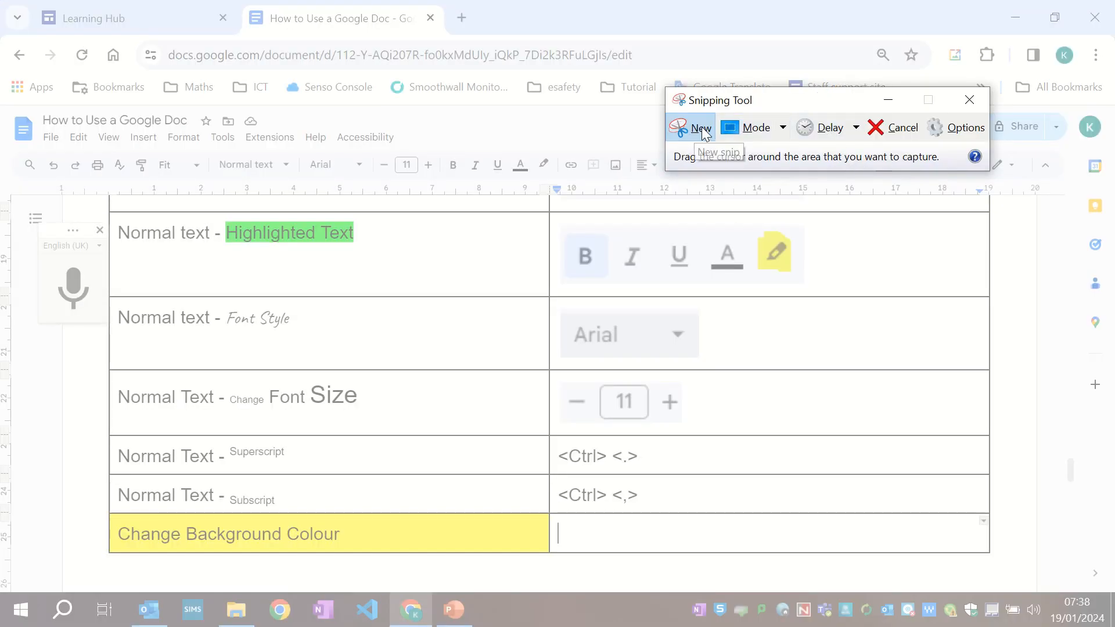
drag(812, 100, 468, 129)
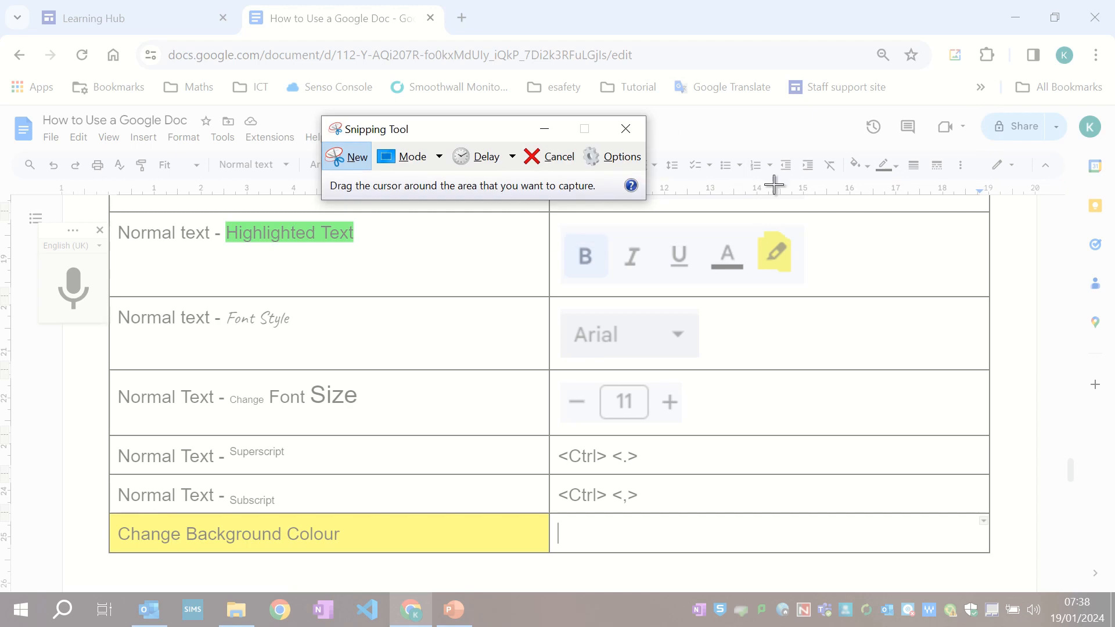
drag(846, 152, 874, 176)
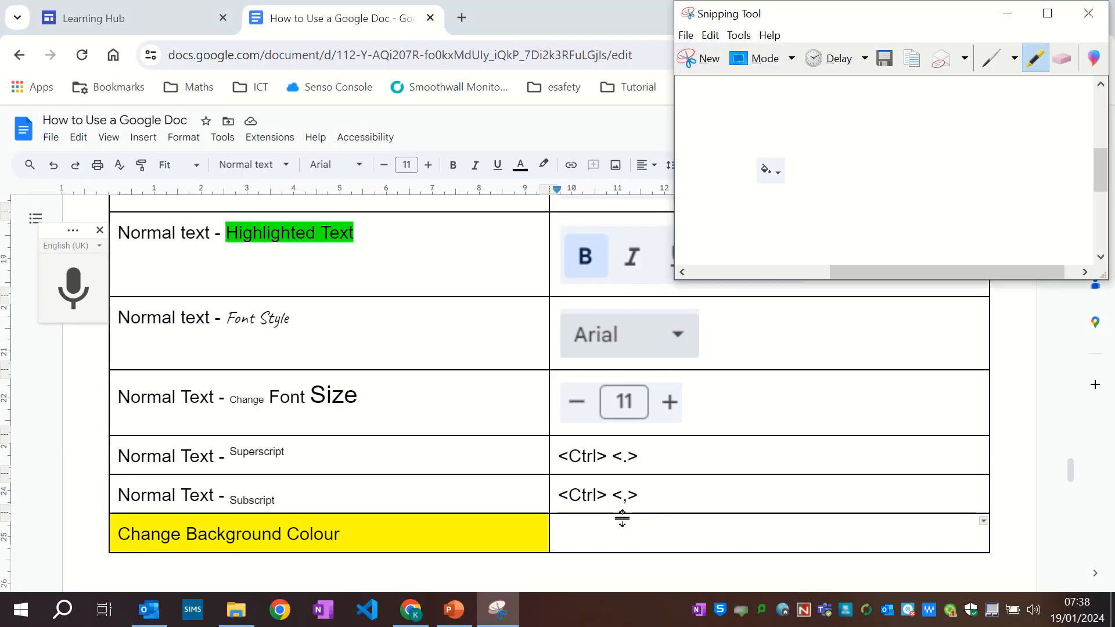
double_click(590, 534)
key(ctrl+v)
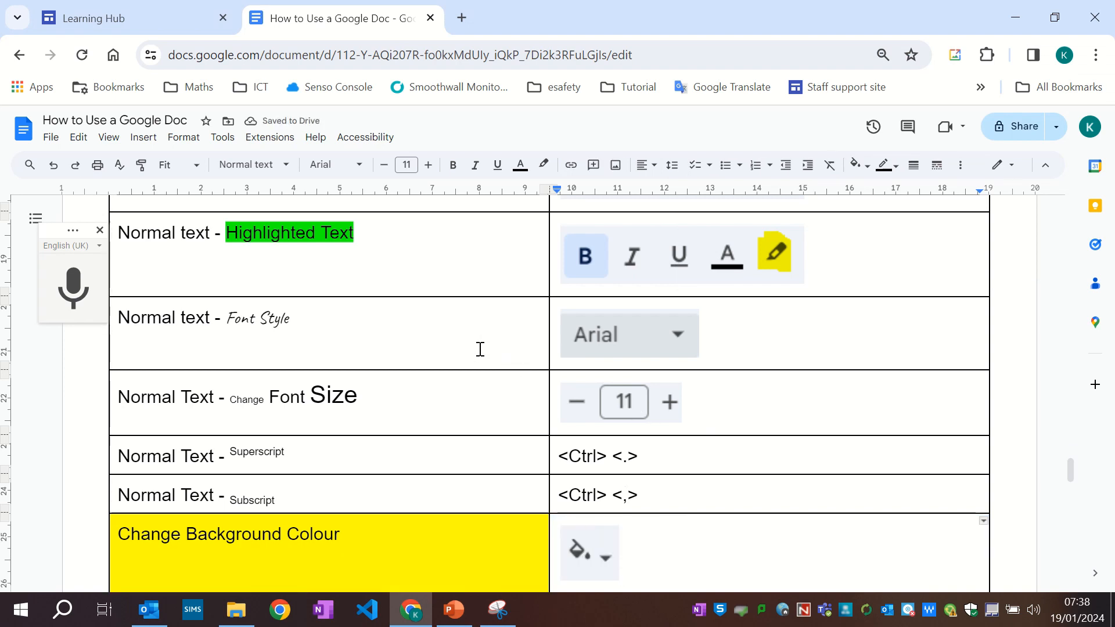
mouse_move(538, 7)
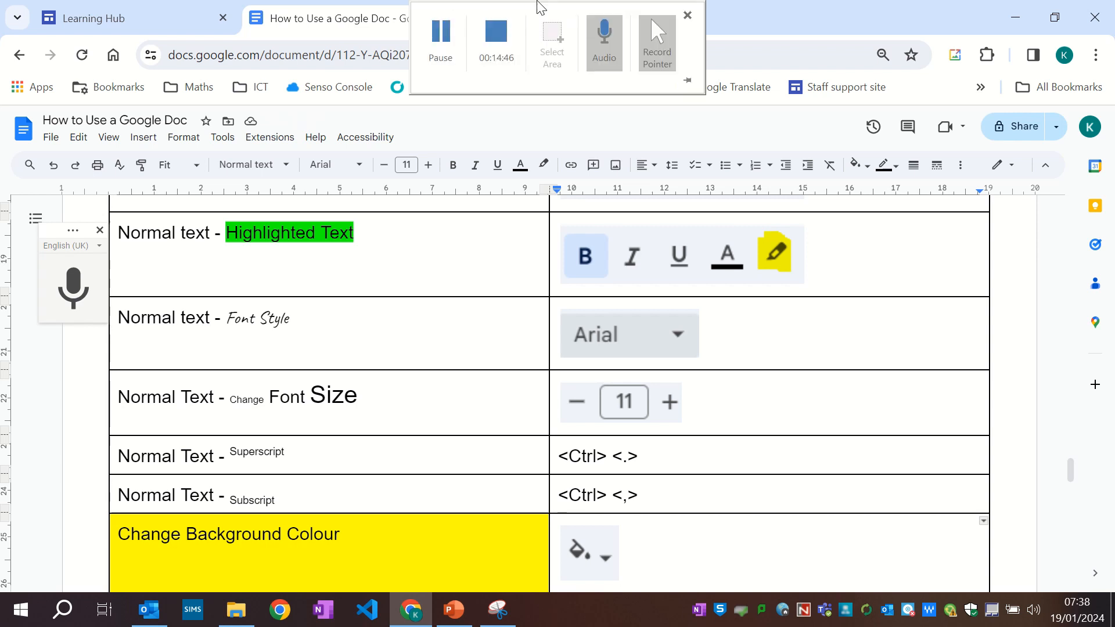